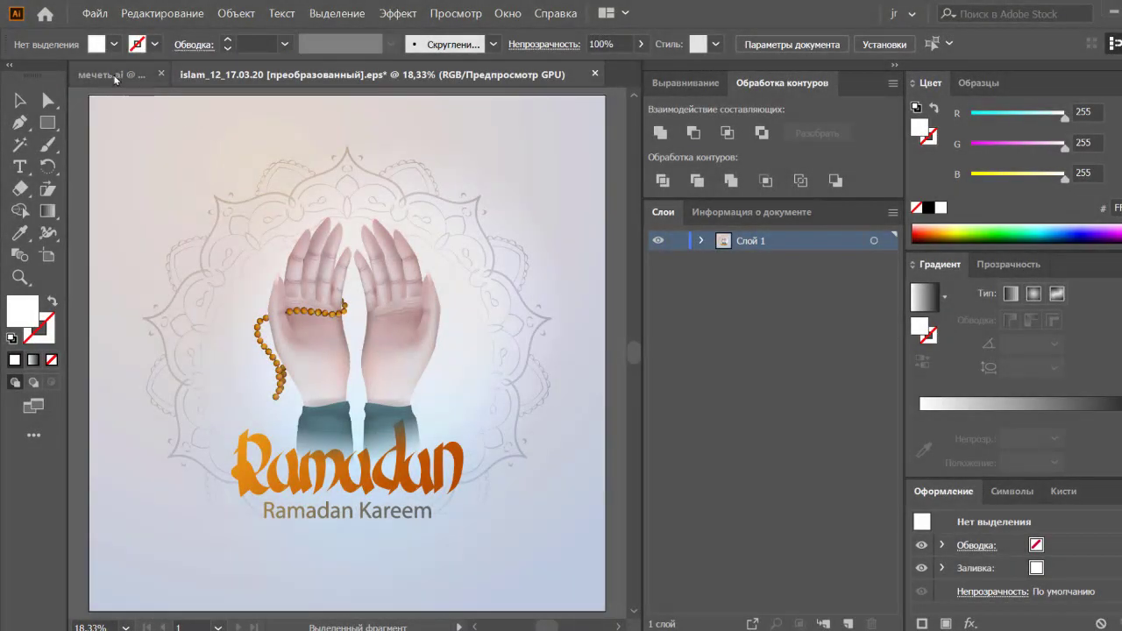
- Select and copy the large mosque silhouette group in мечеть.ai
click(133, 76)
drag(570, 424, 541, 310)
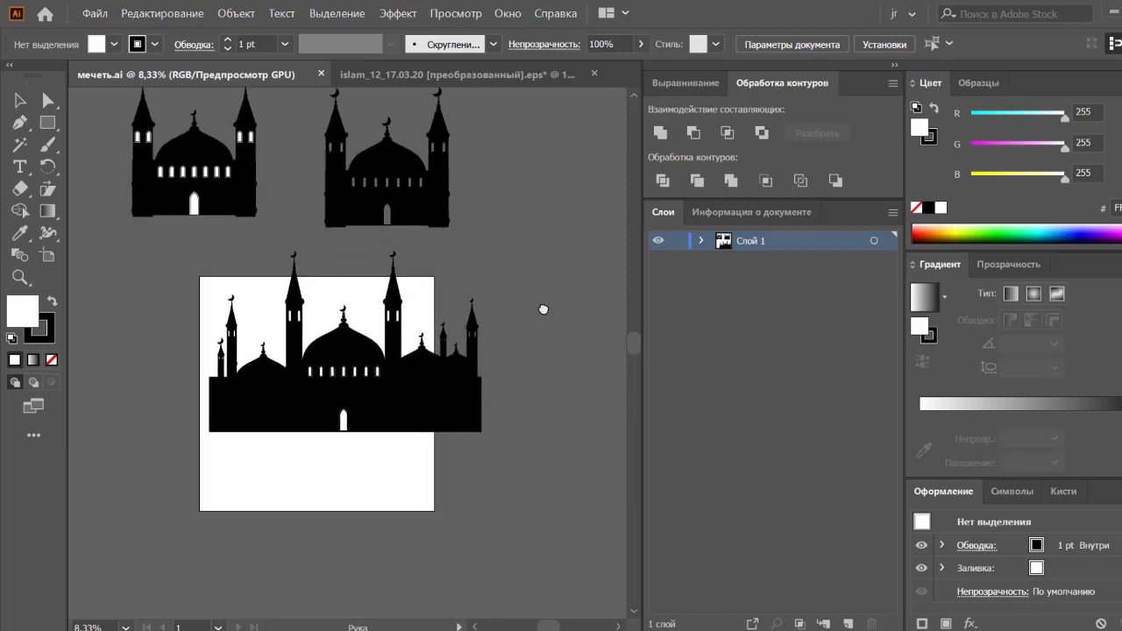
click(428, 405)
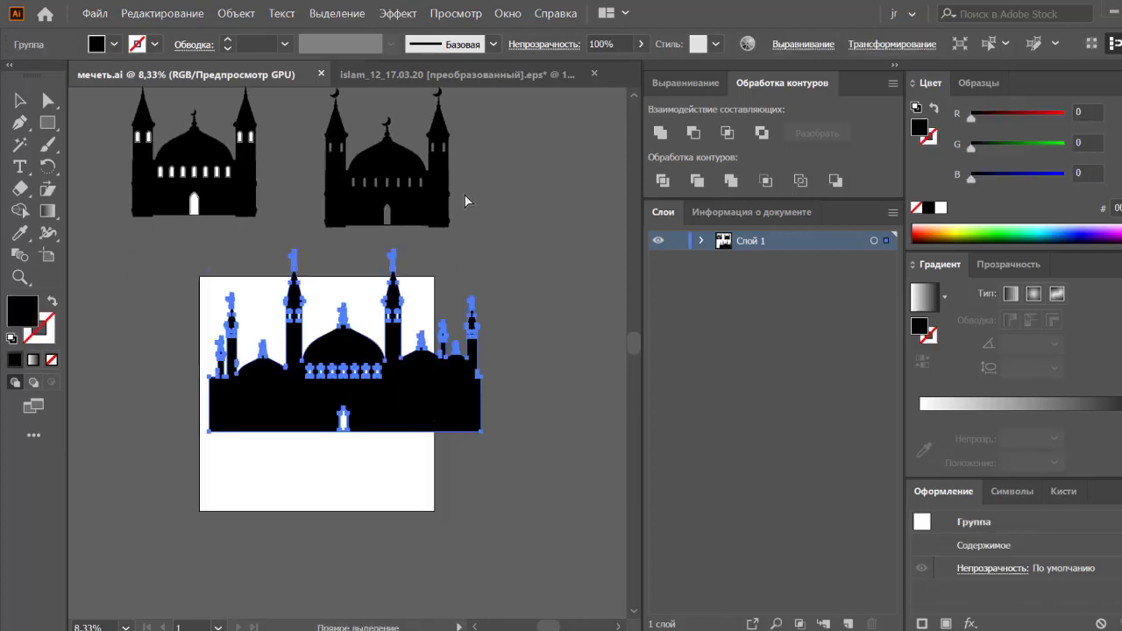
- Delete the mandala ornament group in islam_12 and paste the mosque silhouette in its place
click(482, 77)
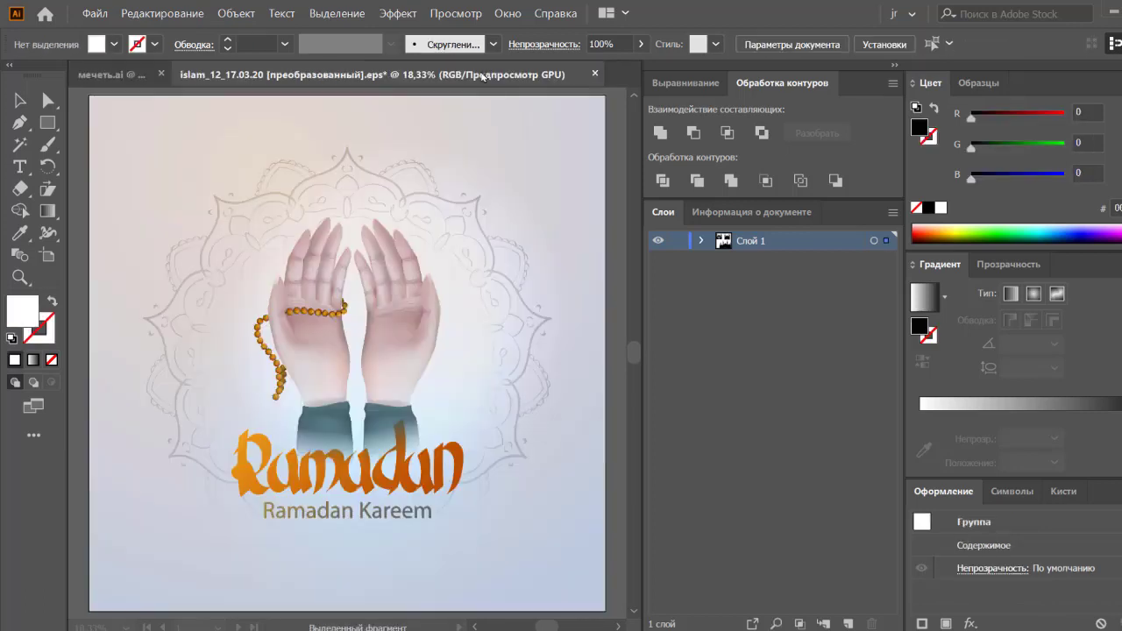
click(702, 240)
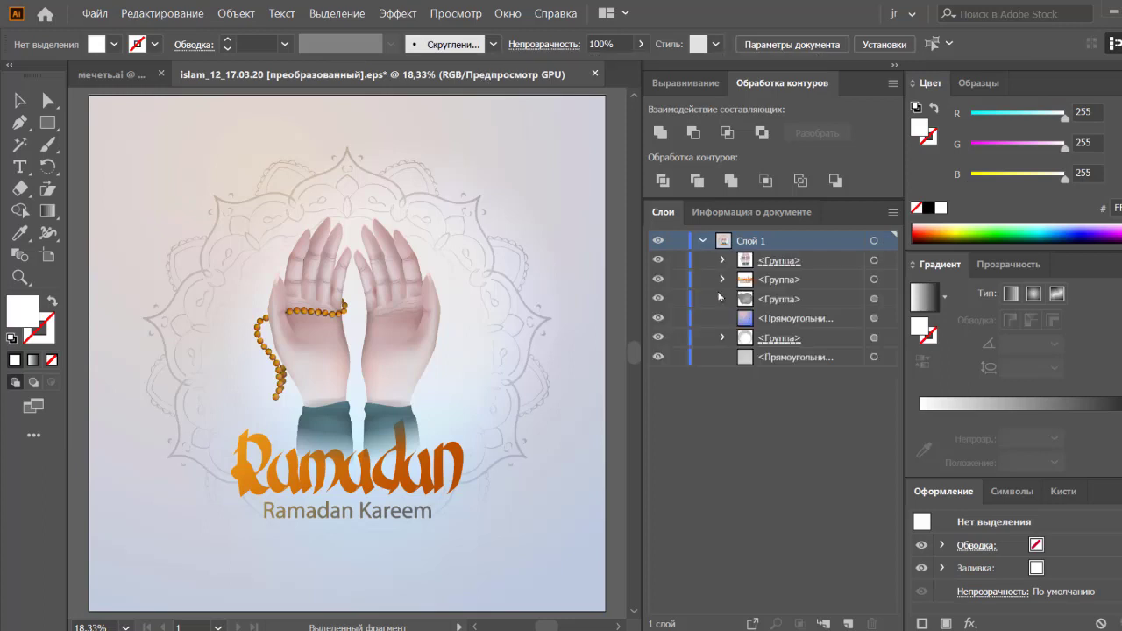
click(873, 337)
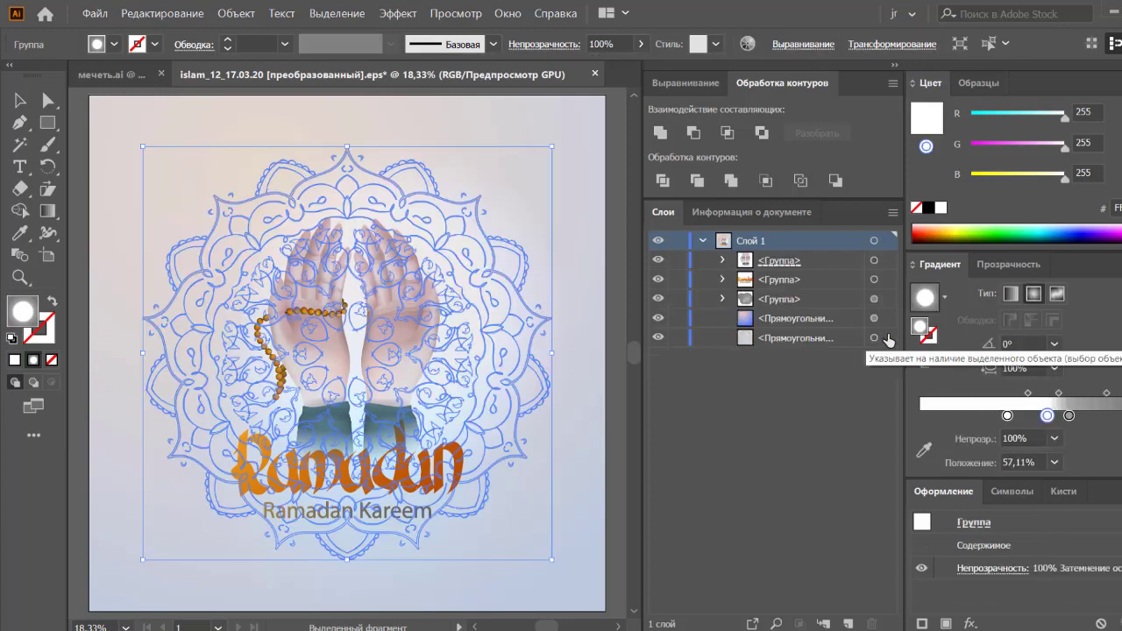
key(Delete)
key(ctrl+v)
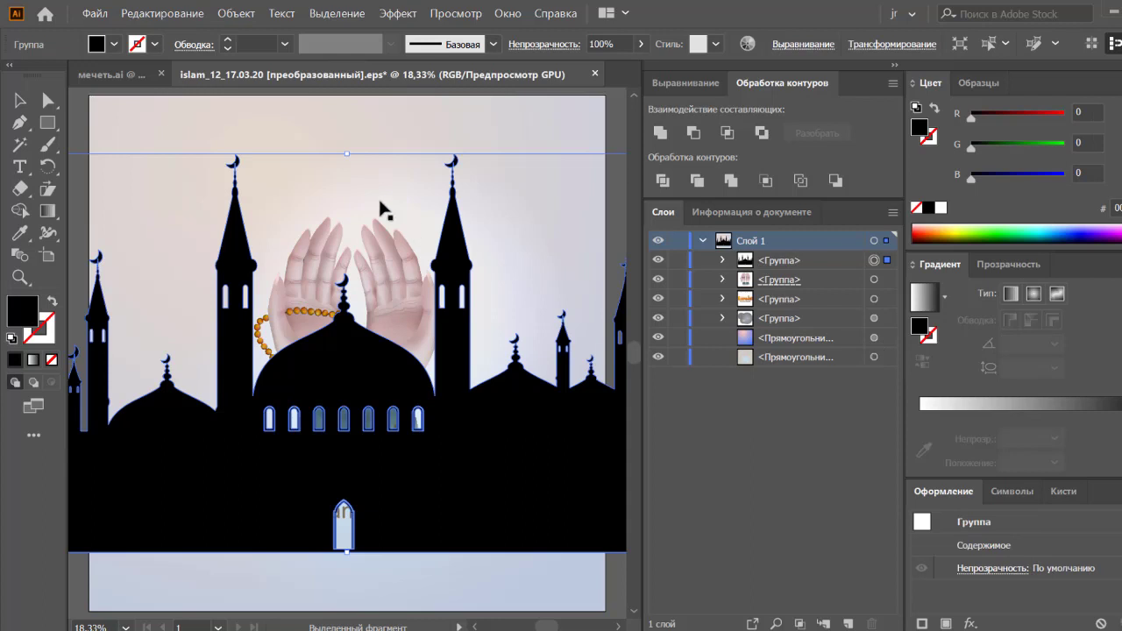
- Scale the mosque silhouette down and move its group behind the praying hands
drag(347, 153, 348, 193)
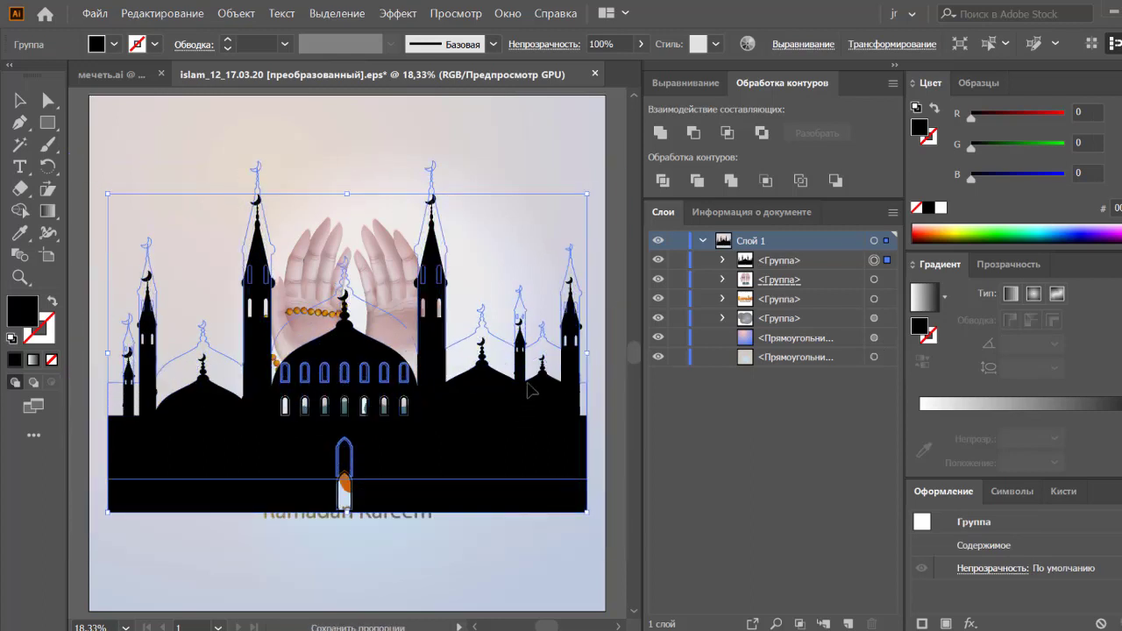
drag(530, 390, 534, 370)
drag(779, 260, 763, 327)
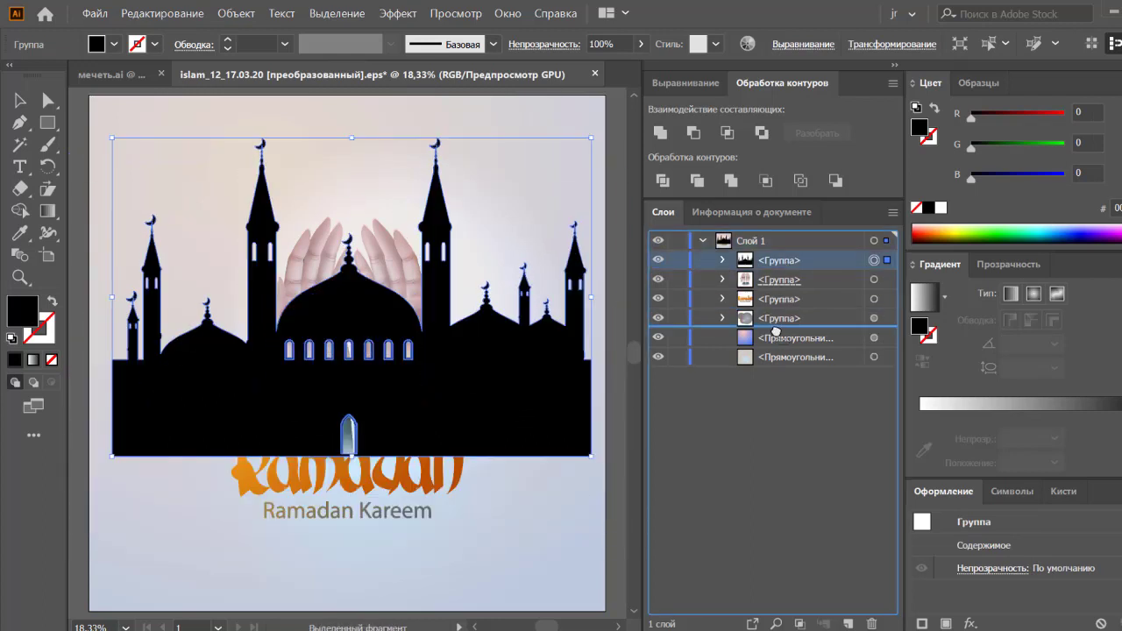
click(614, 375)
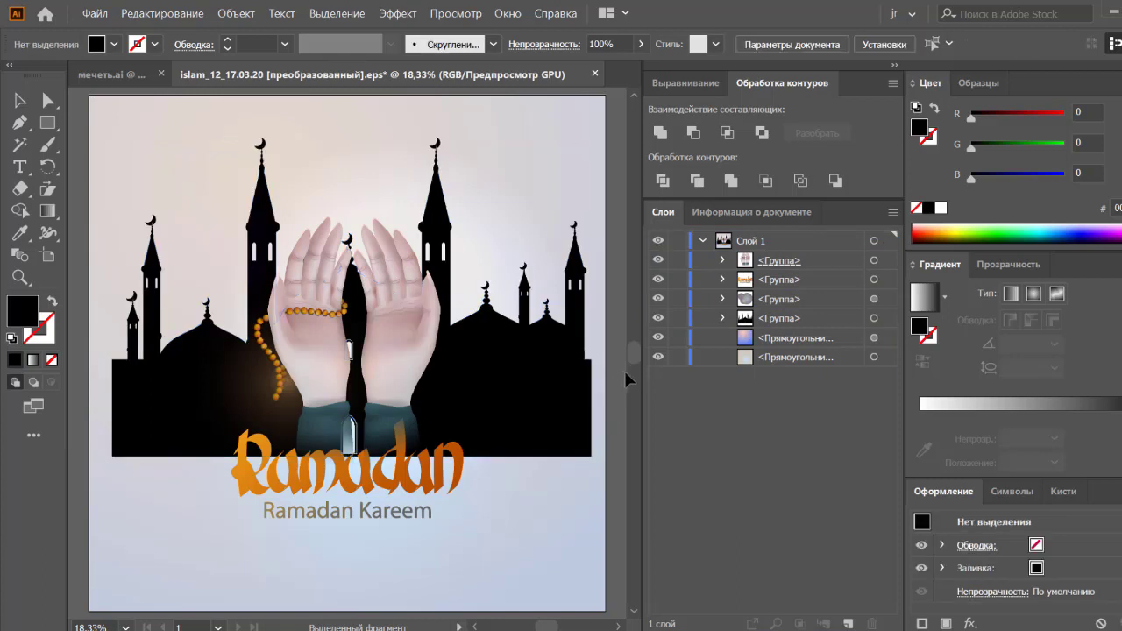
- Lock the circle and glow group and position the mosque just above the Ramadan title
click(515, 436)
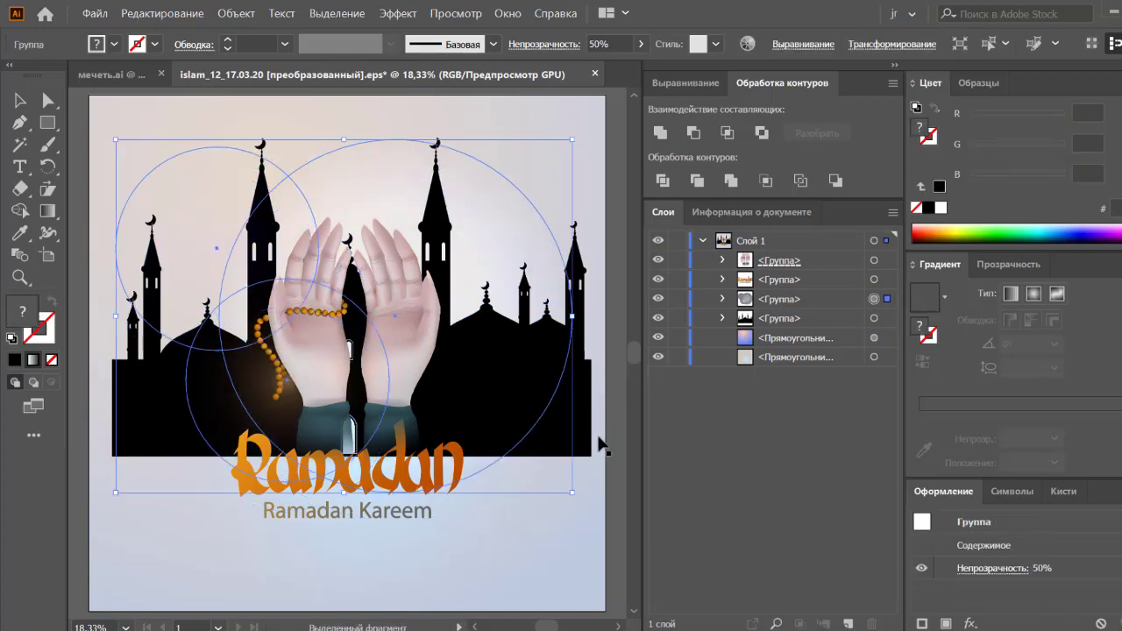
key(ctrl+2)
drag(571, 435, 566, 478)
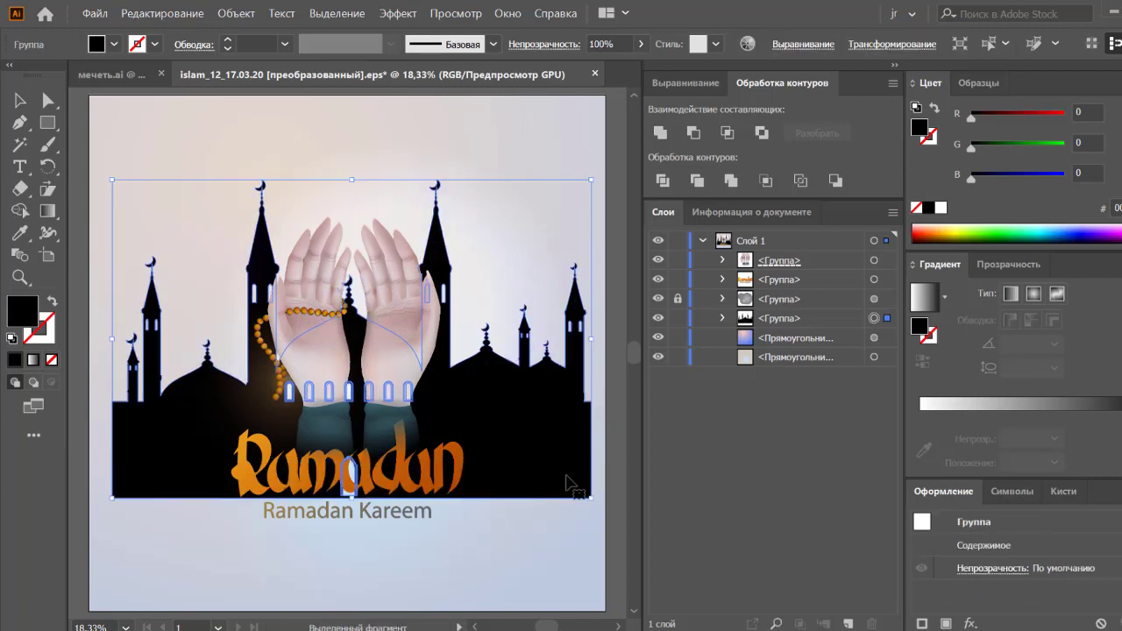
drag(566, 477, 563, 496)
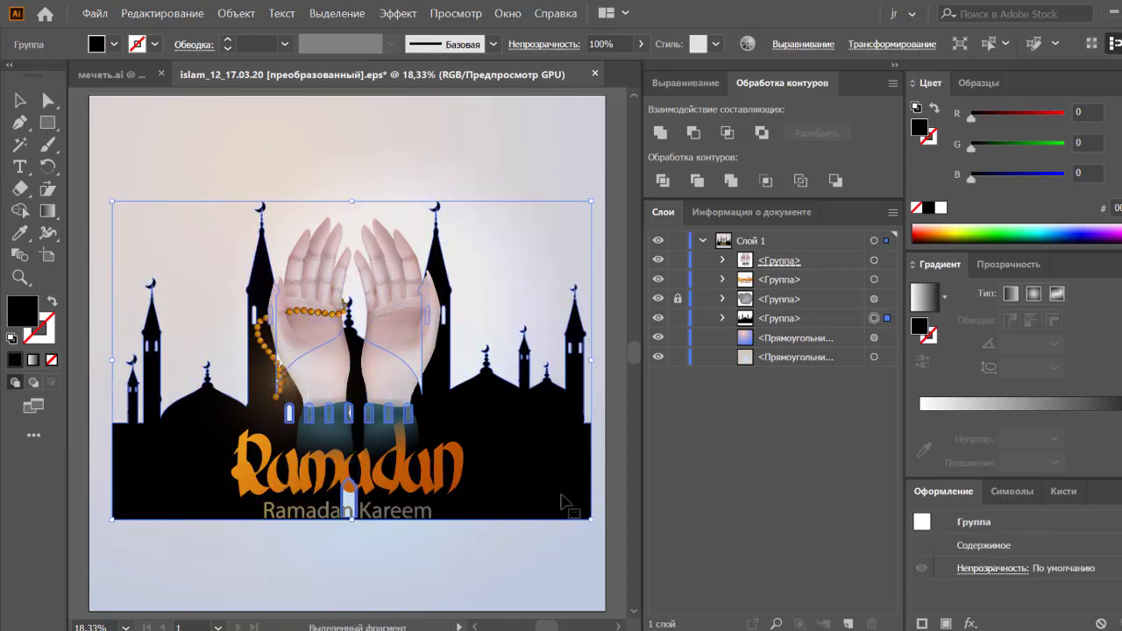
click(619, 485)
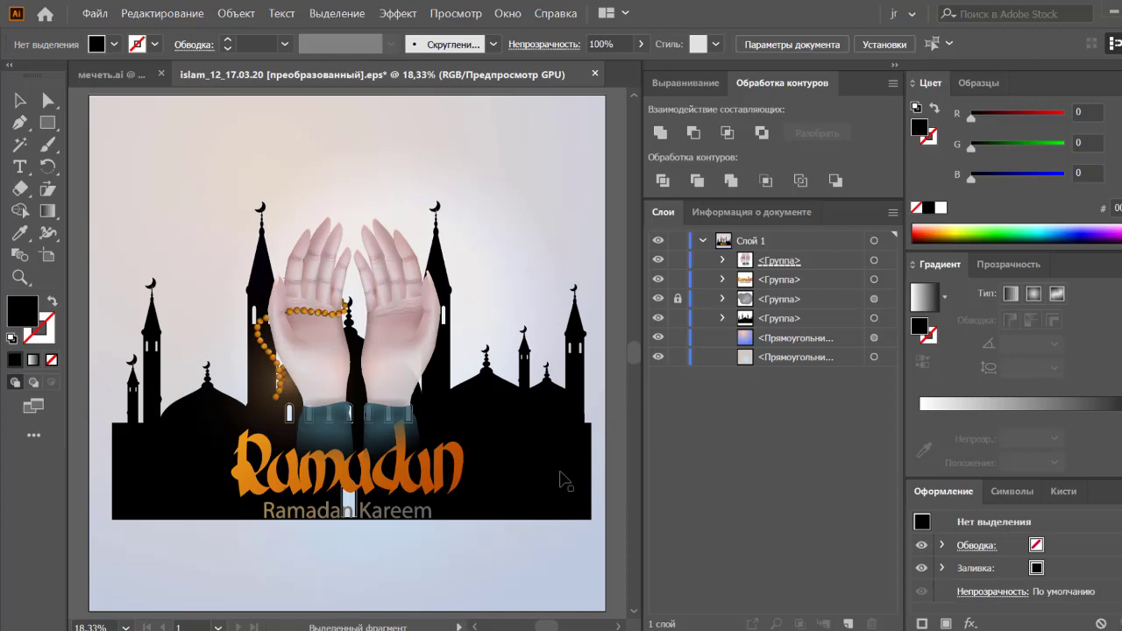
drag(565, 466, 561, 380)
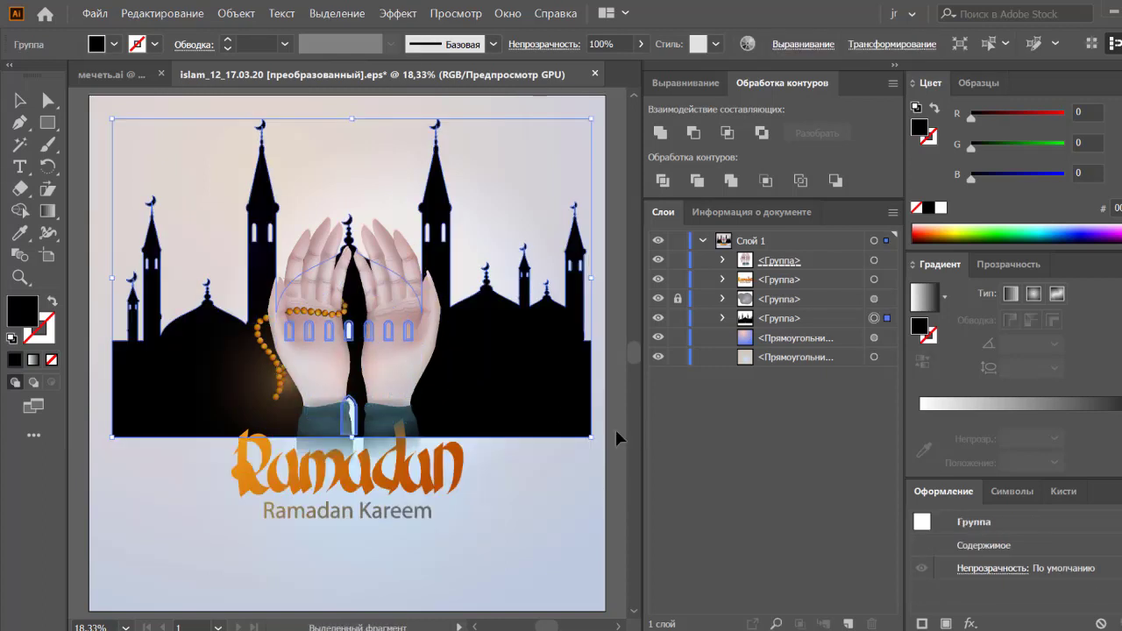
click(614, 427)
click(590, 412)
click(612, 434)
key(ctrl+minus)
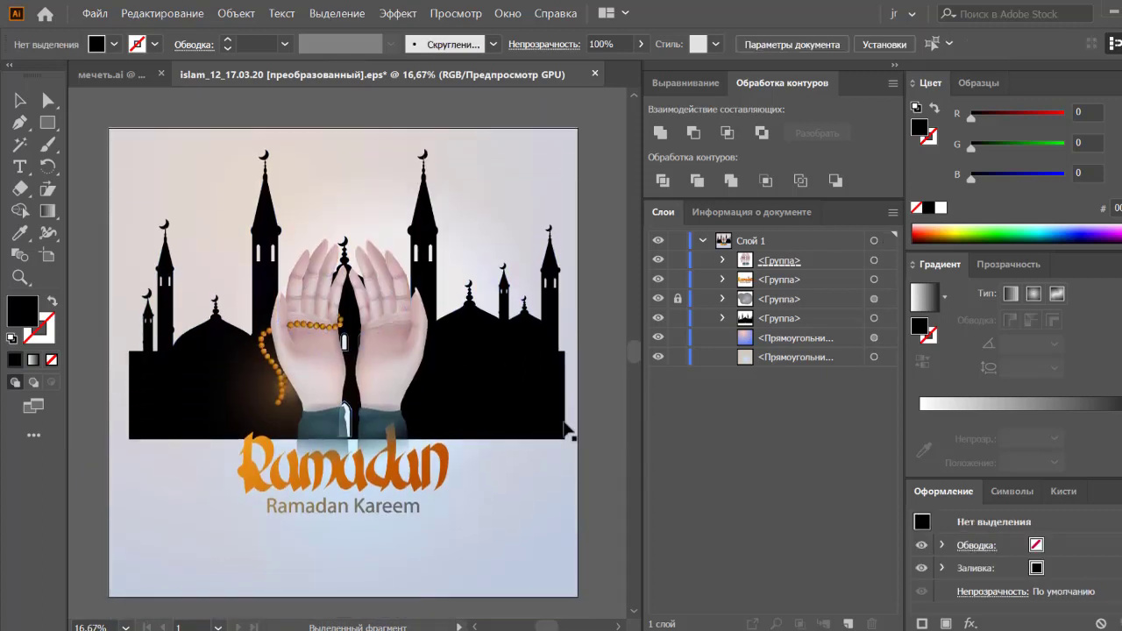
- Isolate the mosque silhouette group for editing
click(548, 421)
right_click(546, 420)
click(607, 274)
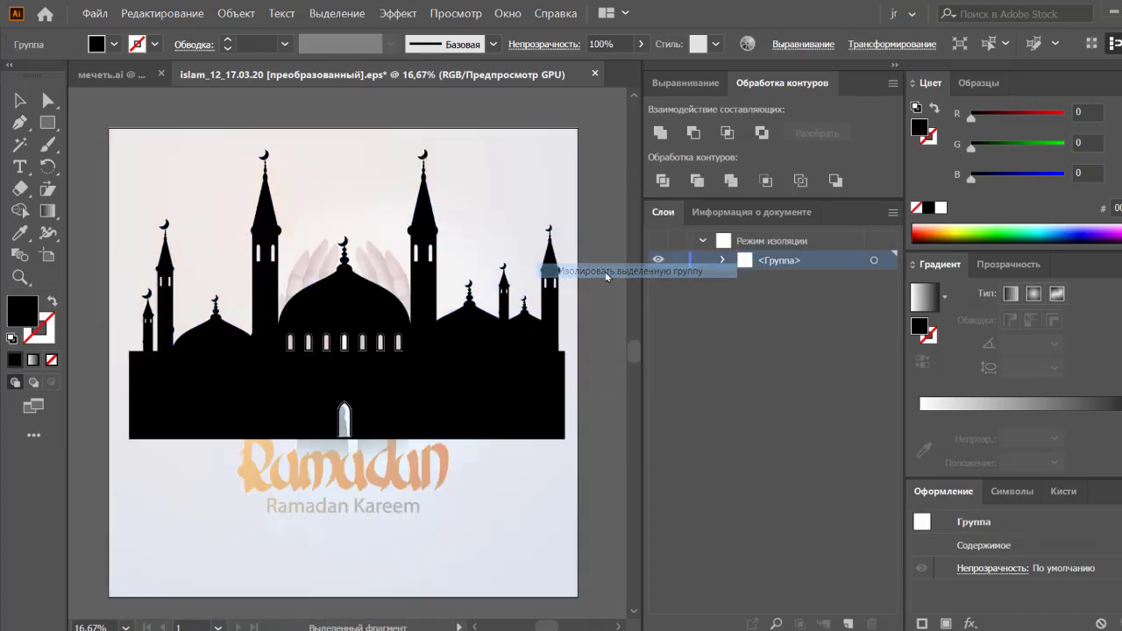
- Draw a rectangle over the mosque and fill it with a white-to-black linear gradient
click(48, 122)
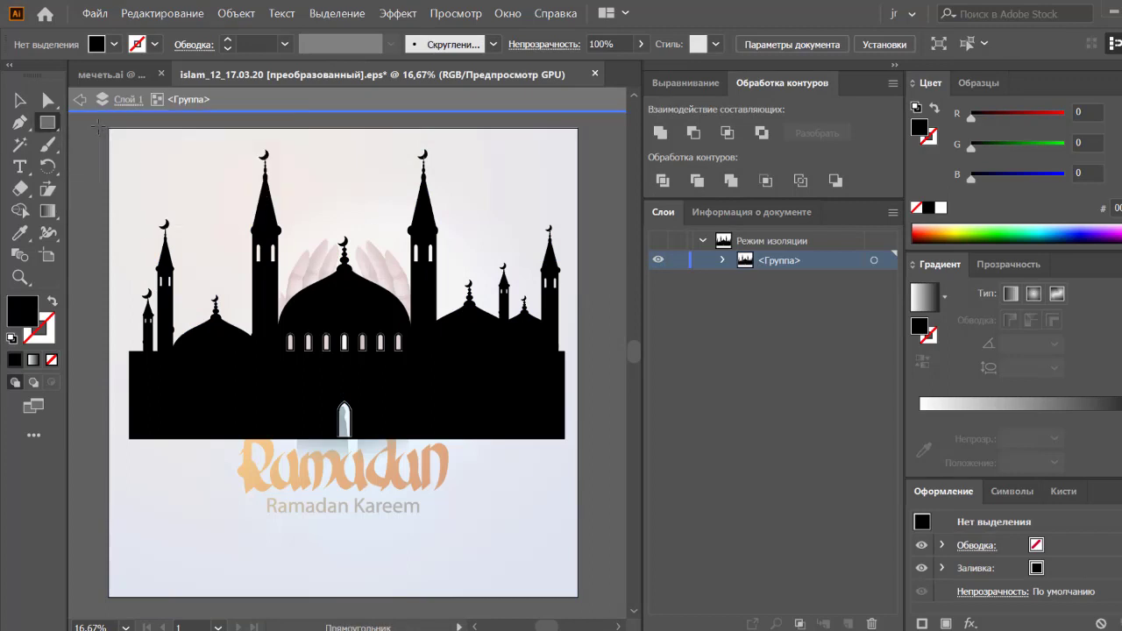
drag(99, 125, 579, 440)
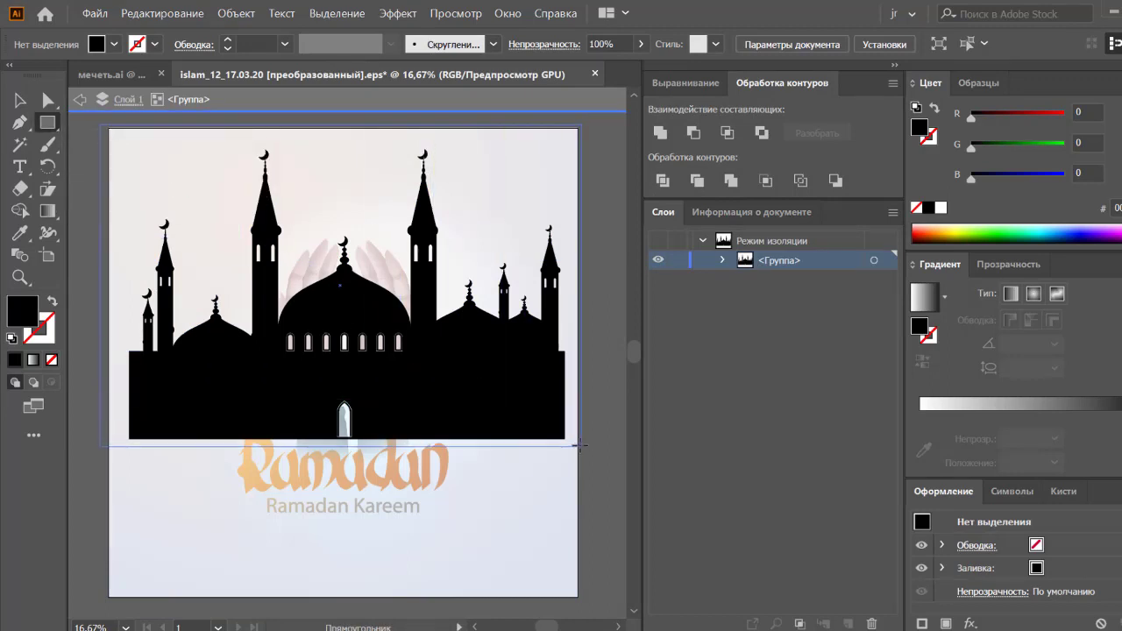
key(v)
click(922, 300)
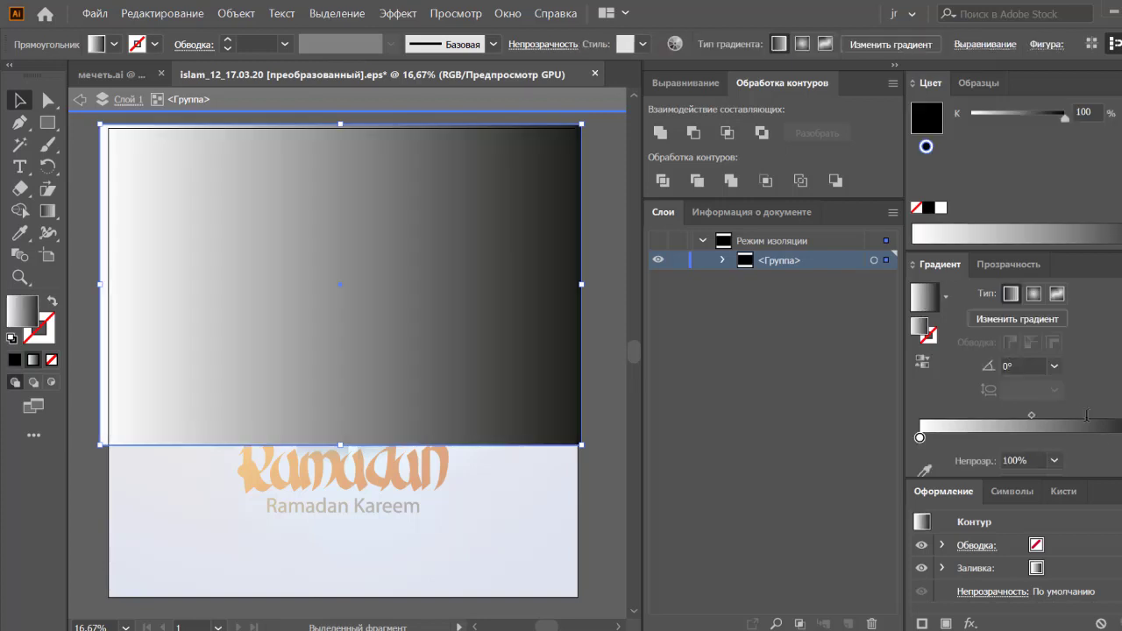
click(928, 208)
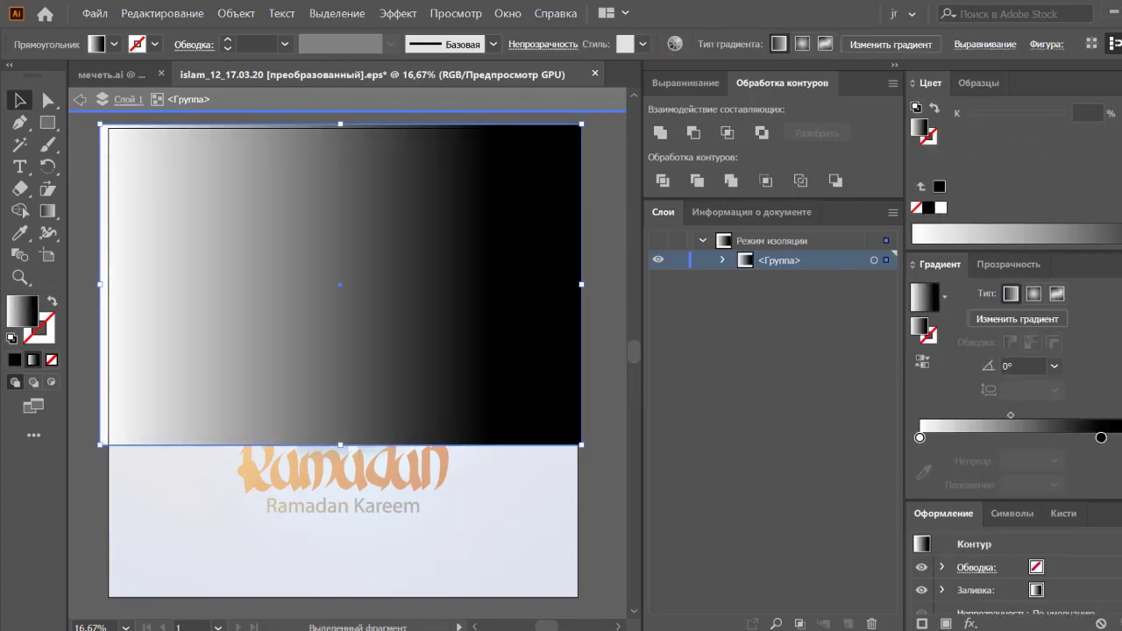
- Make the rectangle's gradient vertical, white on top, with a grey stop at 67.41%
click(47, 211)
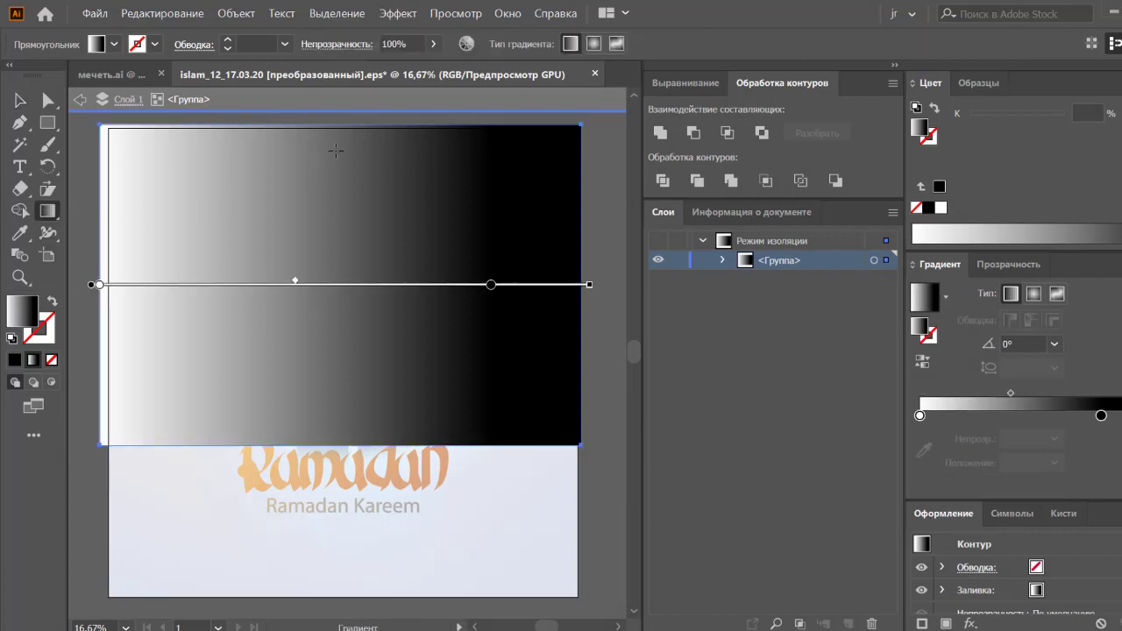
drag(341, 132, 341, 491)
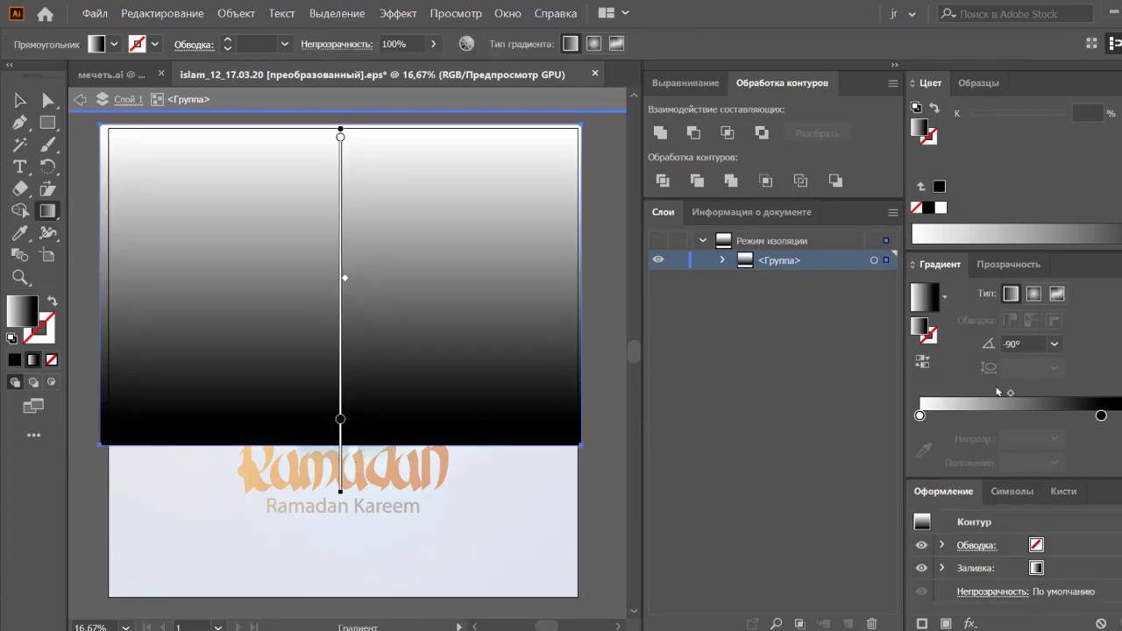
mouse_move(1101, 416)
mouse_down()
mouse_move(948, 416)
mouse_move(1011, 415)
mouse_up()
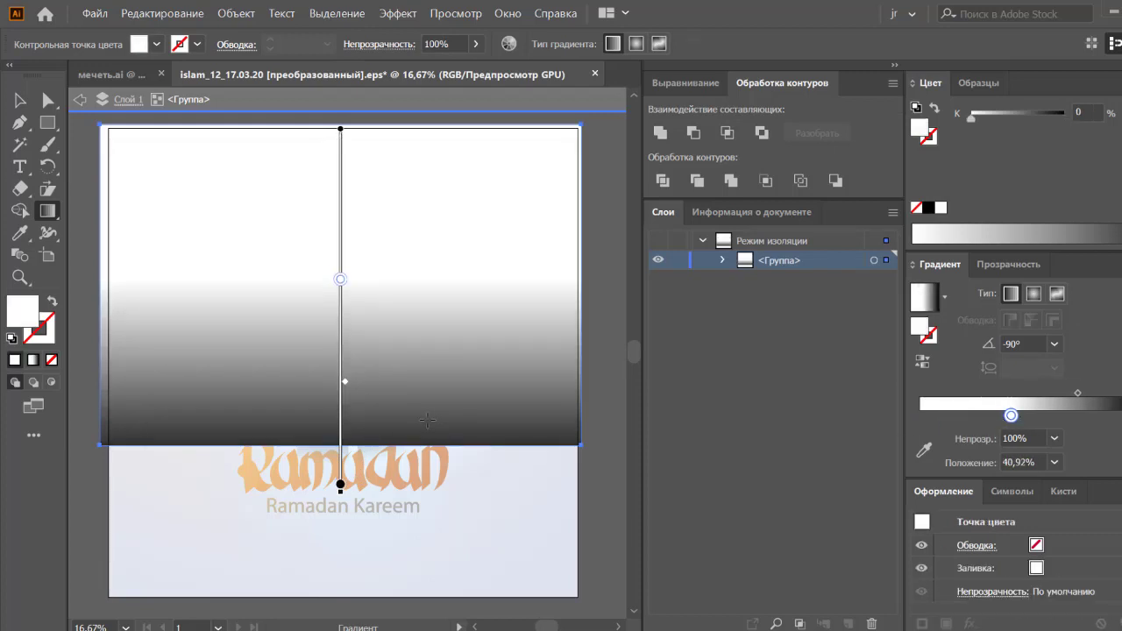
drag(1101, 416, 1092, 415)
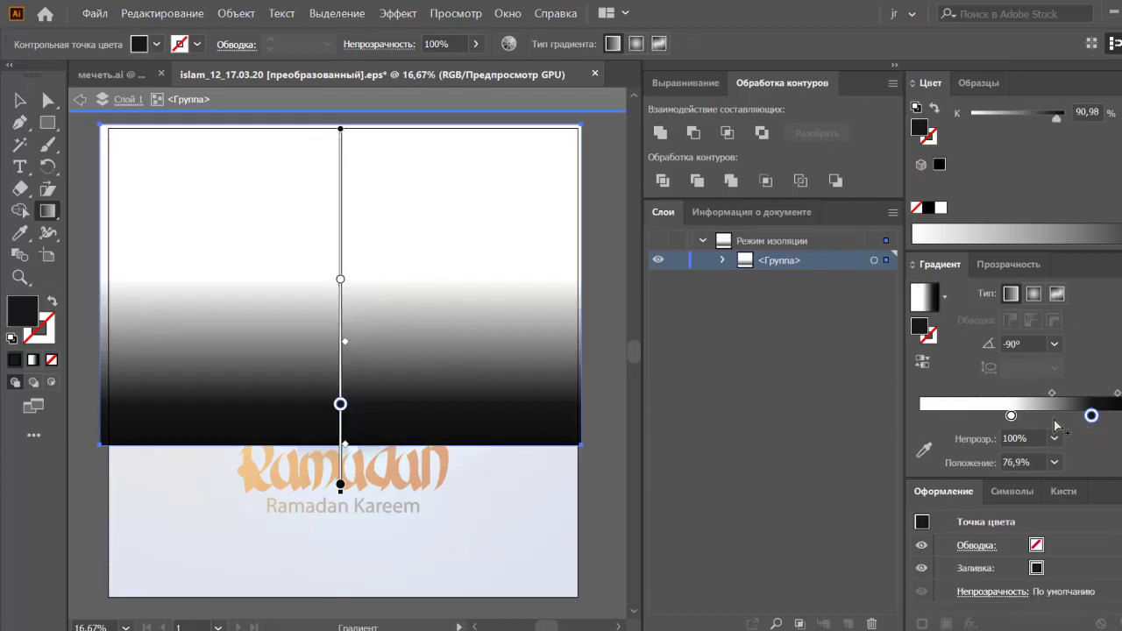
click(1070, 415)
key(v)
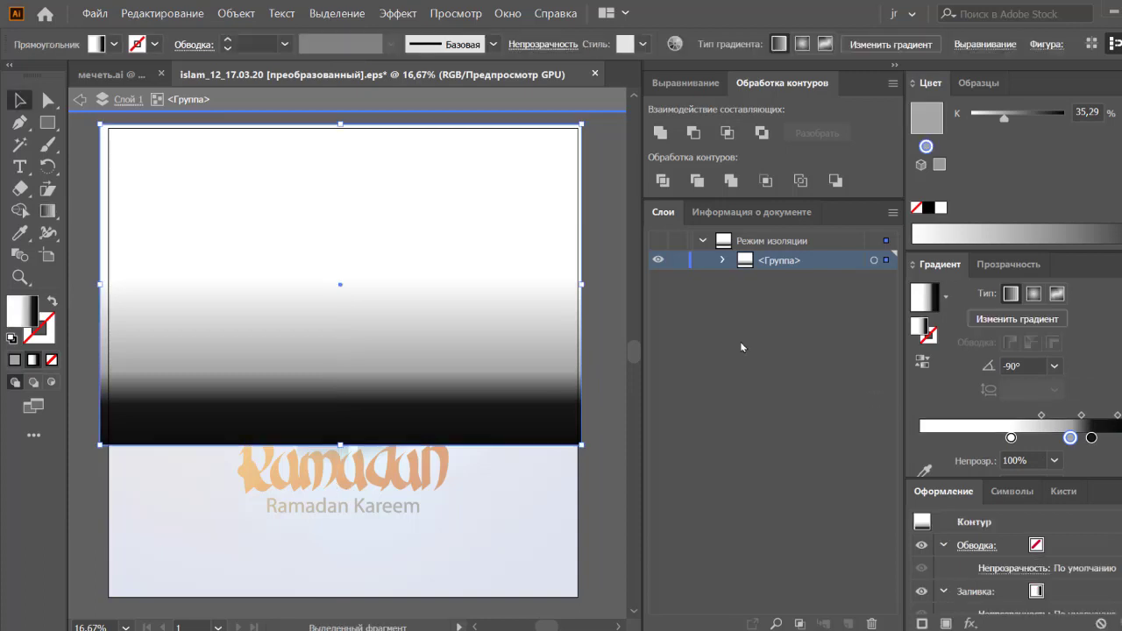
click(723, 261)
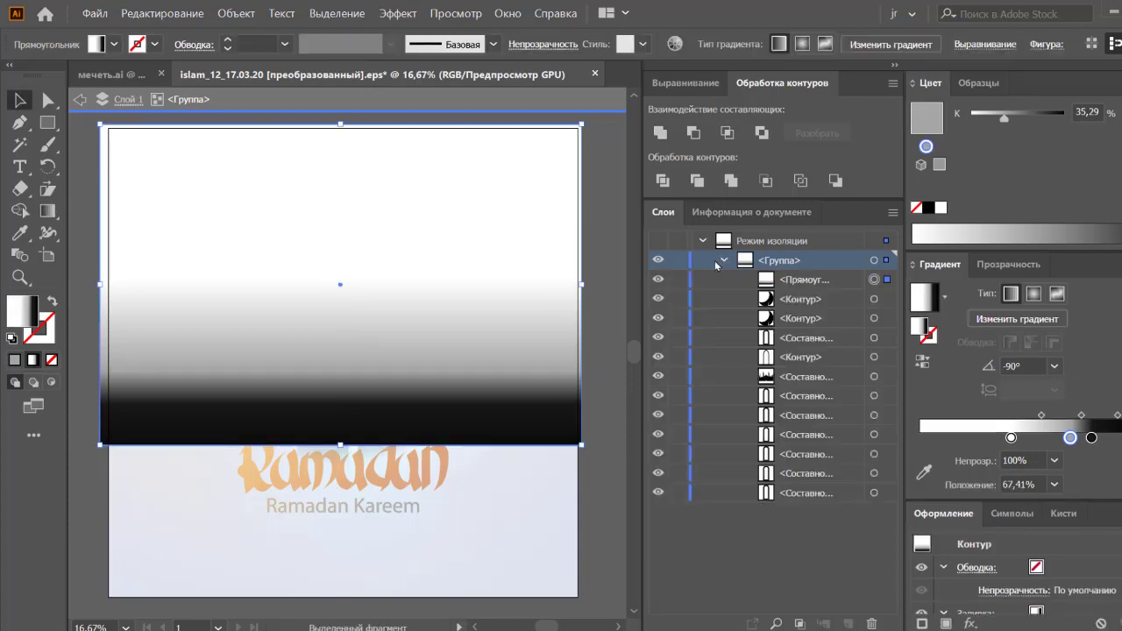
- Lock the gradient rectangle, merge the mosque shapes with Pathfinder, then undo the merge
click(678, 280)
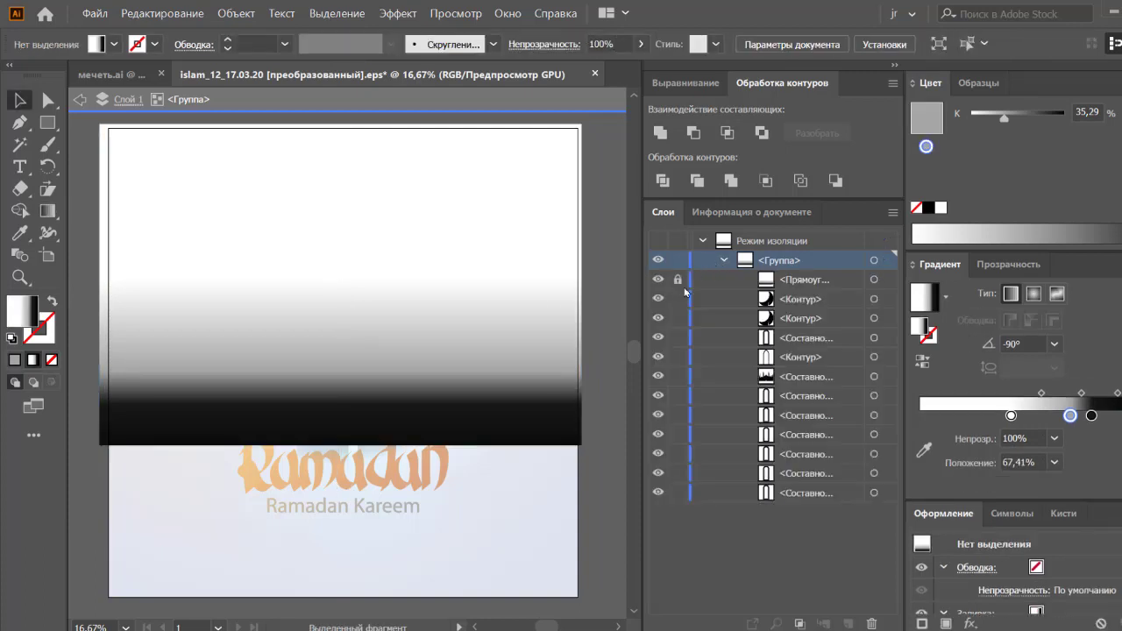
key(ctrl+a)
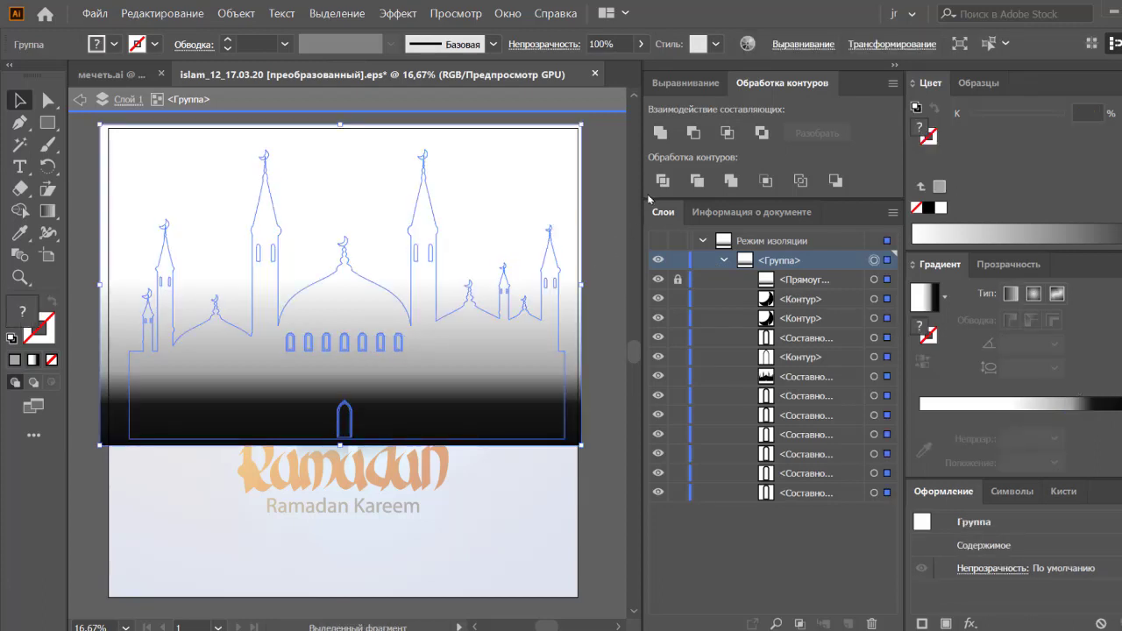
click(660, 132)
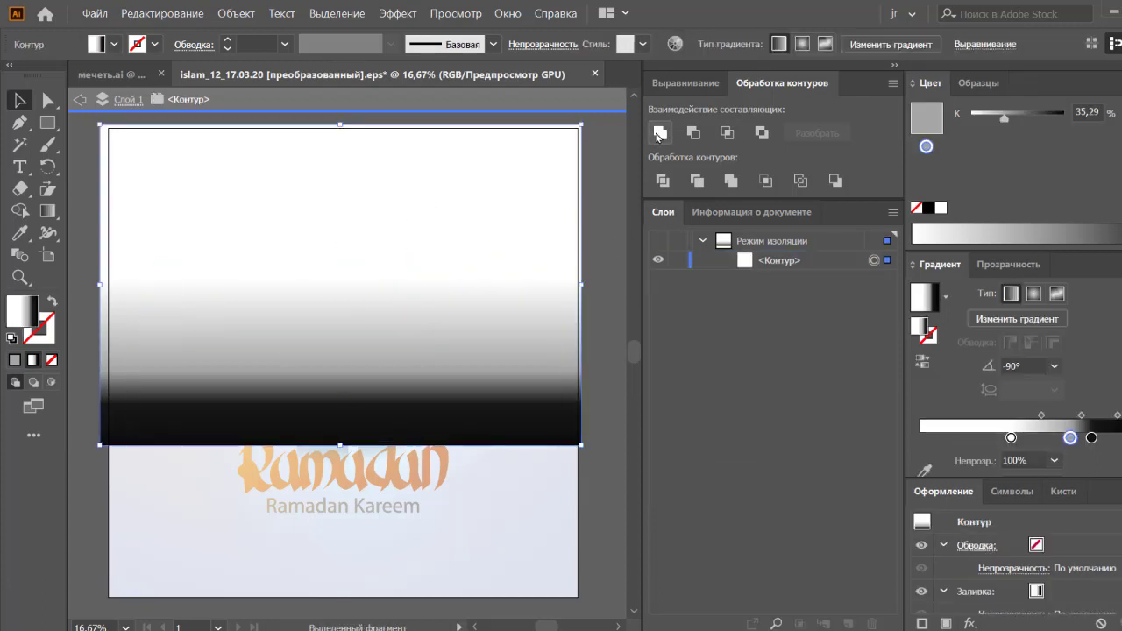
click(746, 262)
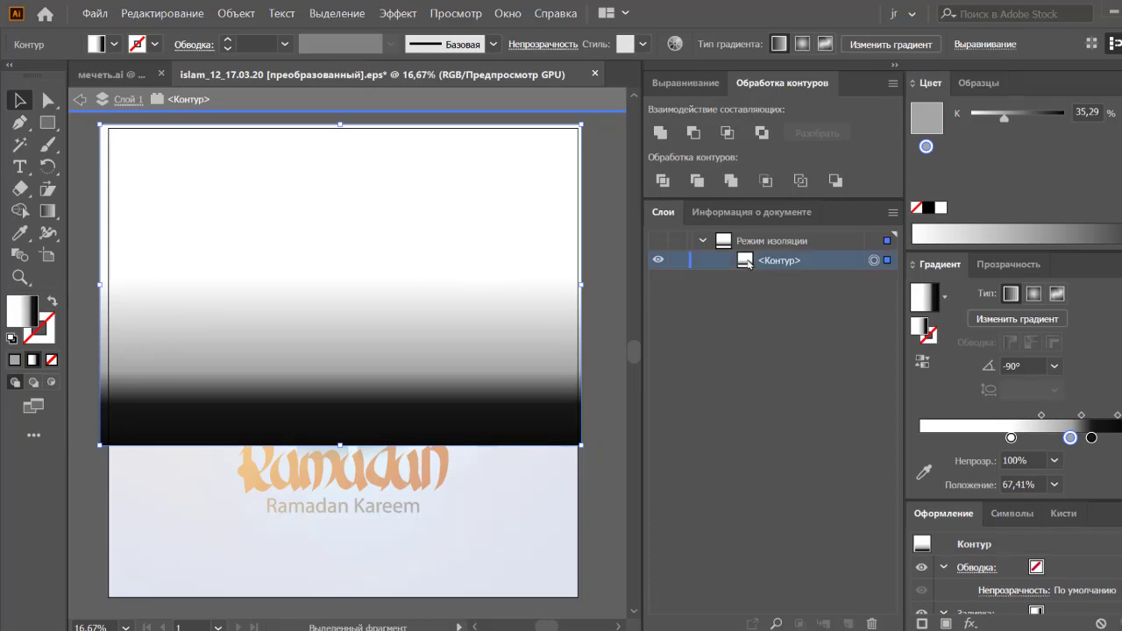
key(ctrl+z)
click(609, 261)
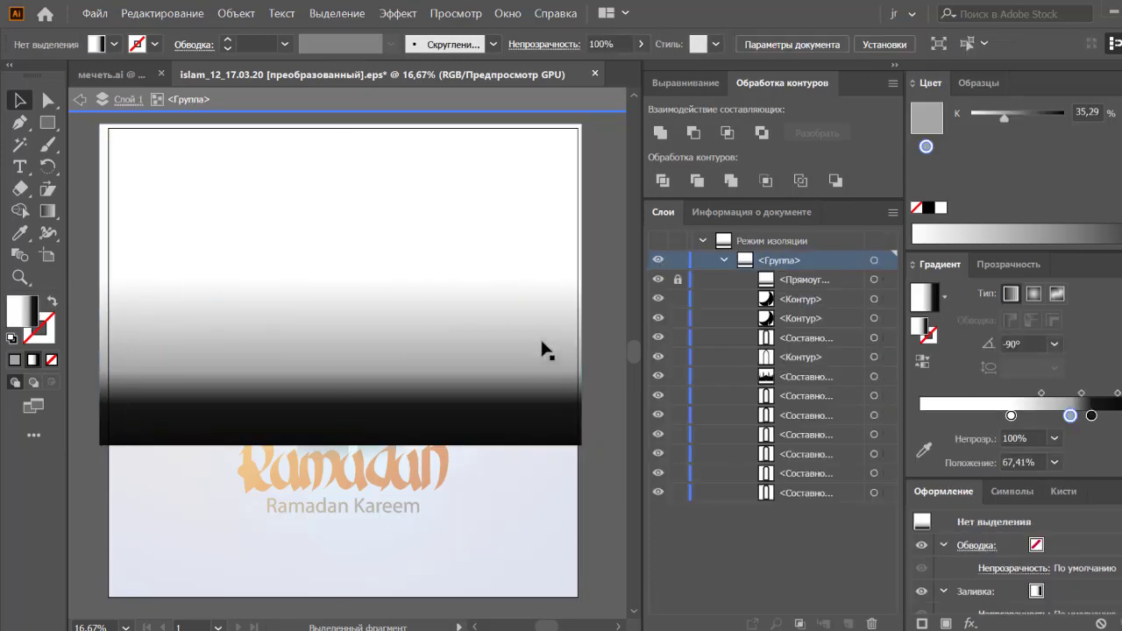
- Hide the rectangle to inspect the separate mosque shapes, then show and lock it again
click(658, 281)
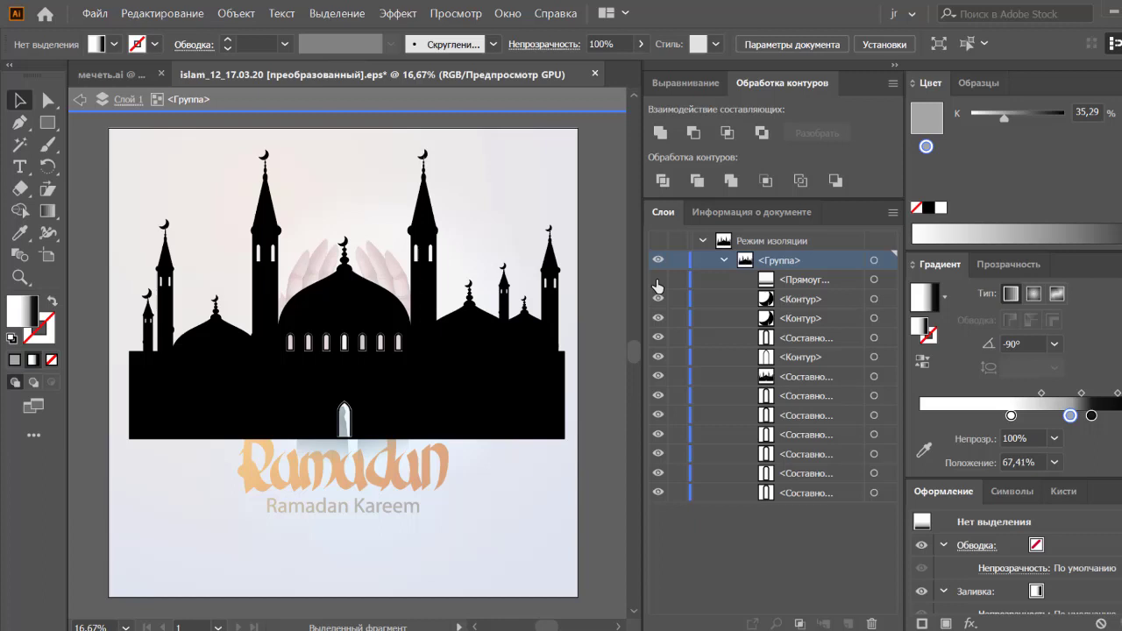
click(873, 318)
click(873, 357)
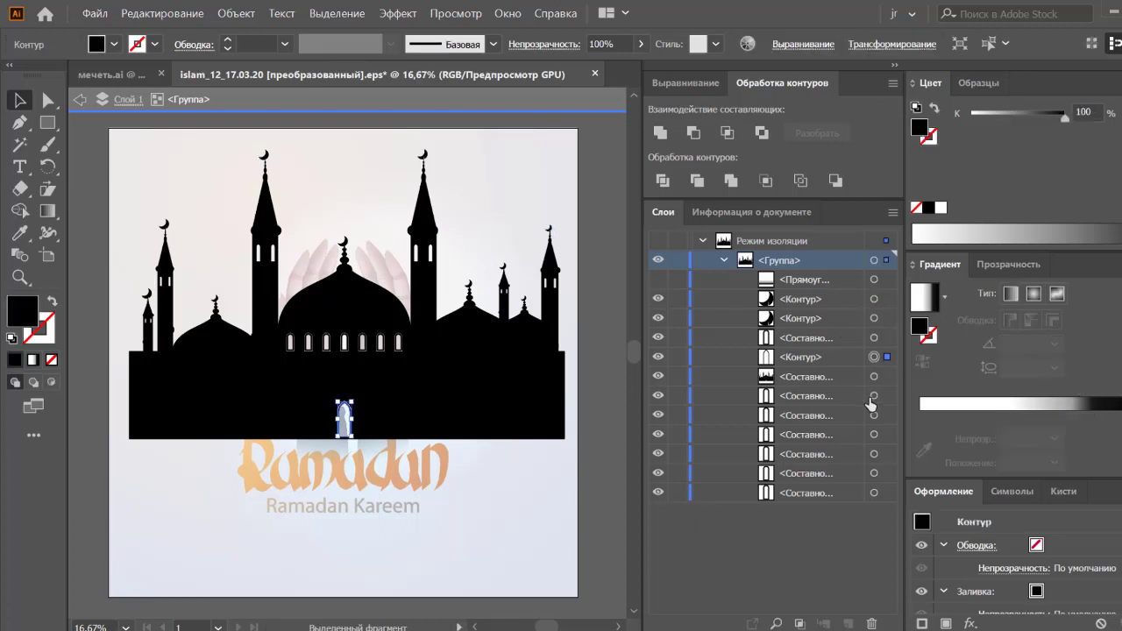
click(874, 396)
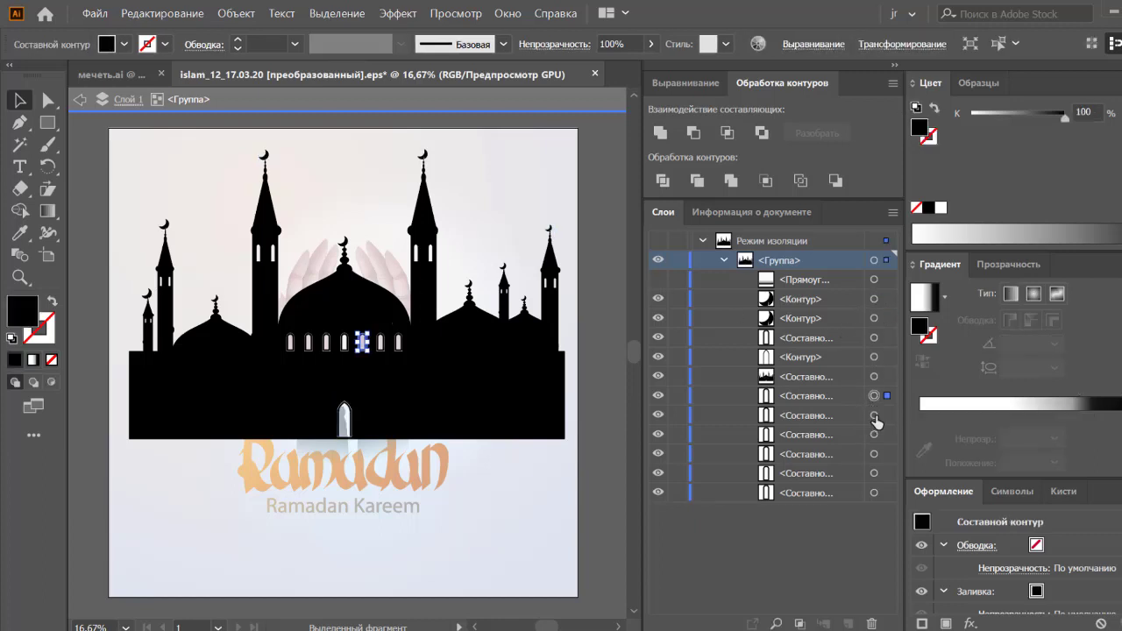
click(873, 416)
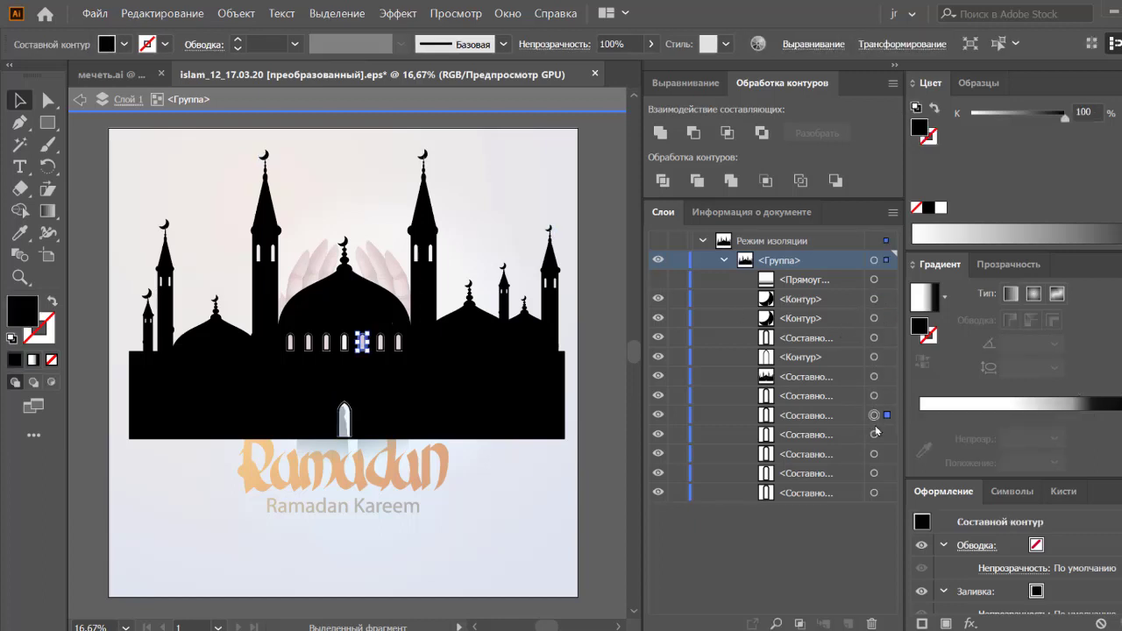
click(658, 280)
click(873, 301)
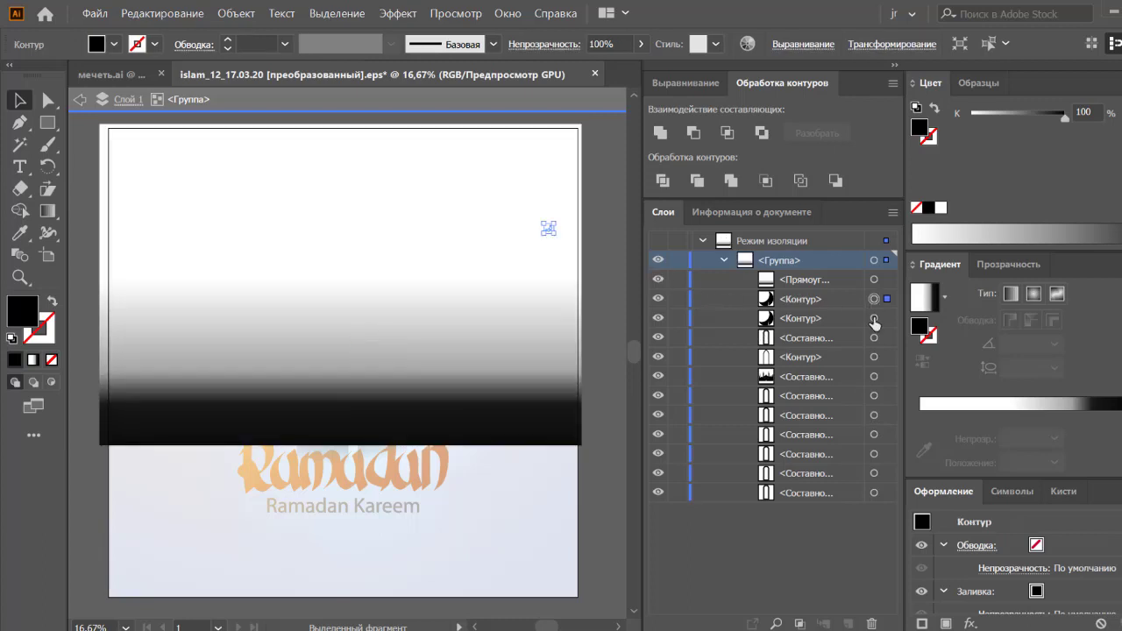
shift+click(874, 318)
key(ctrl+a)
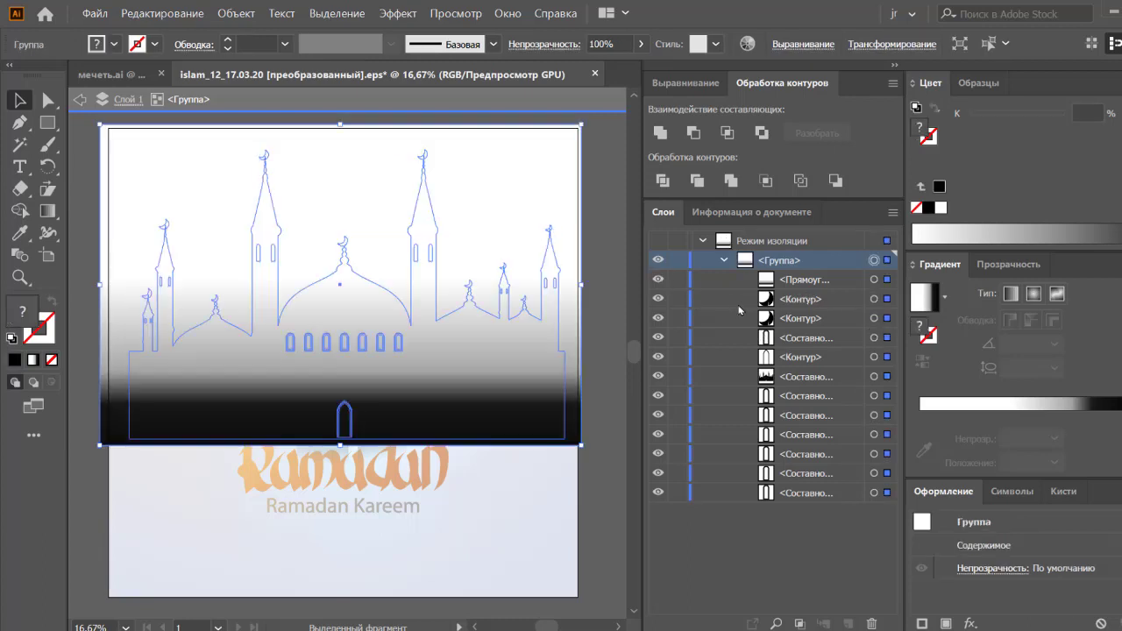
click(874, 280)
click(678, 280)
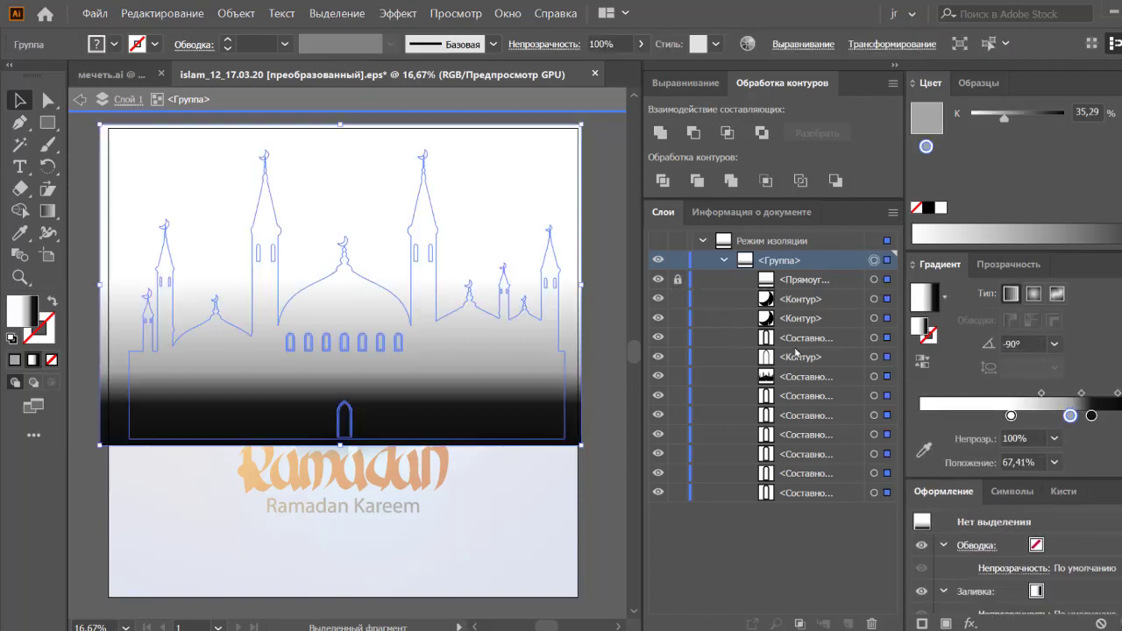
- Group the mosque shapes and use the unlocked gradient rectangle as their opacity mask
key(ctrl+a)
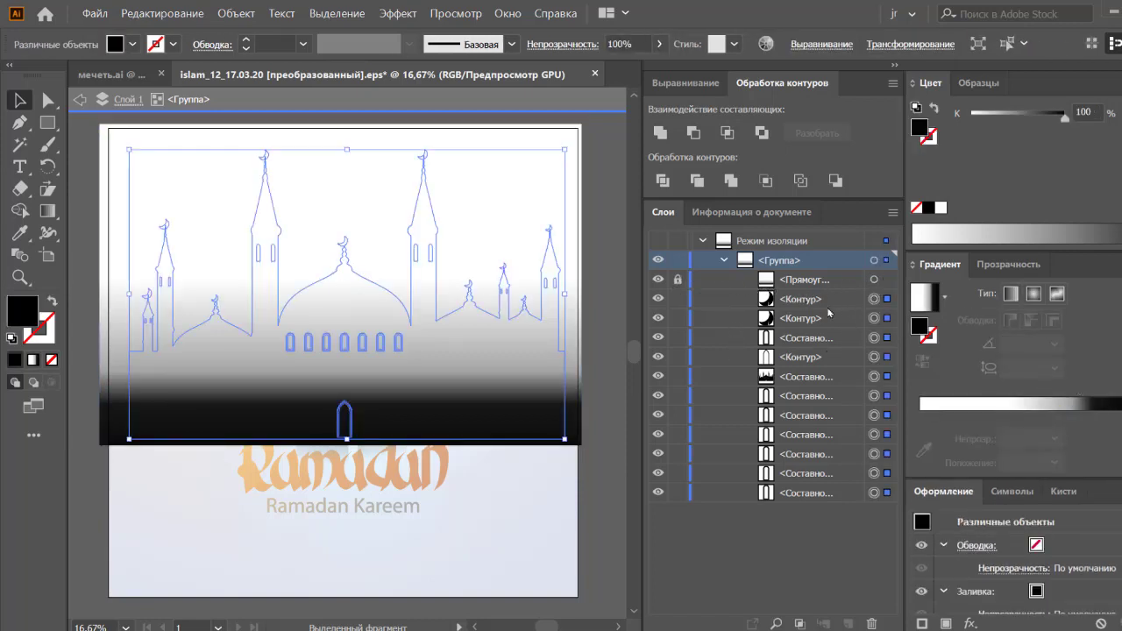
key(ctrl+g)
click(678, 280)
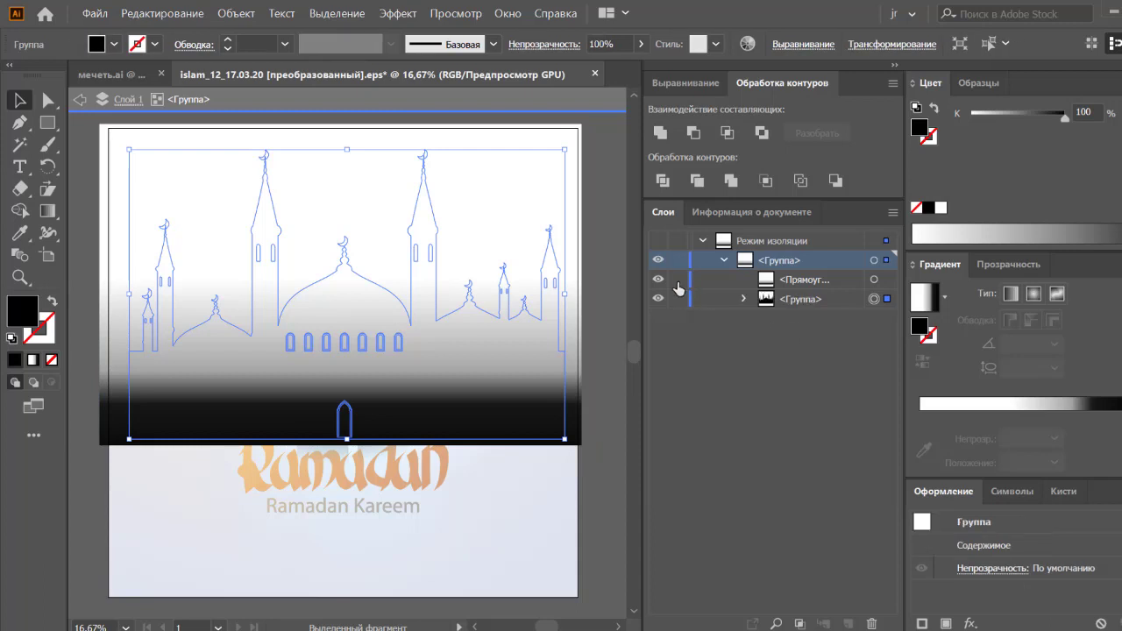
shift+click(874, 279)
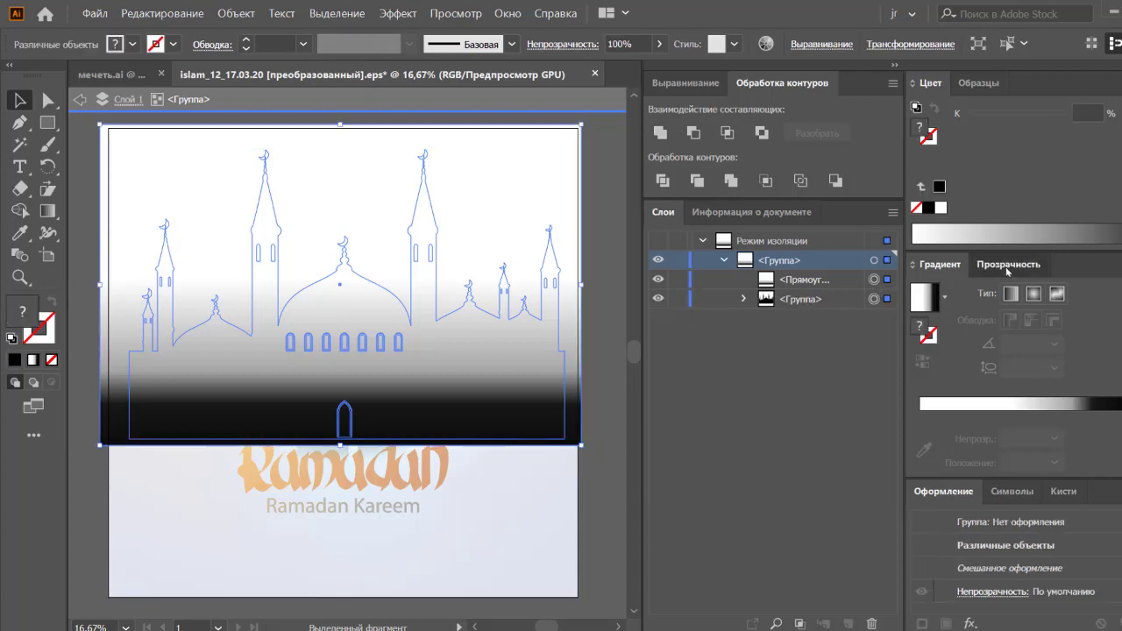
click(1008, 263)
click(1070, 324)
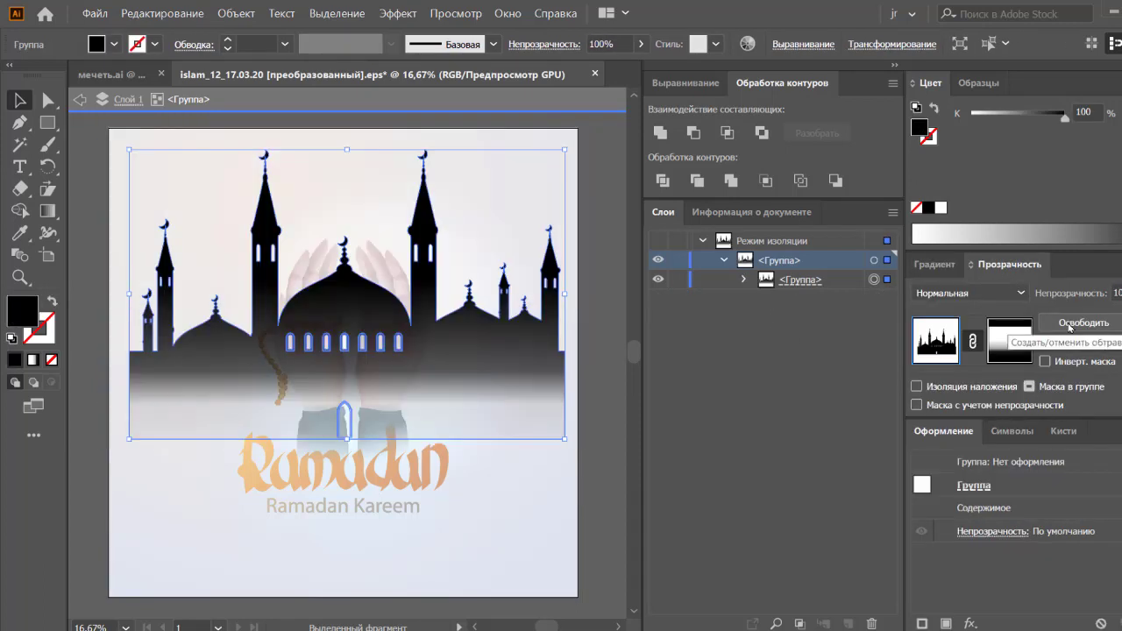
- Move the opacity mask's grey stop to about 54.95% and black stop to 76.69%
click(1009, 340)
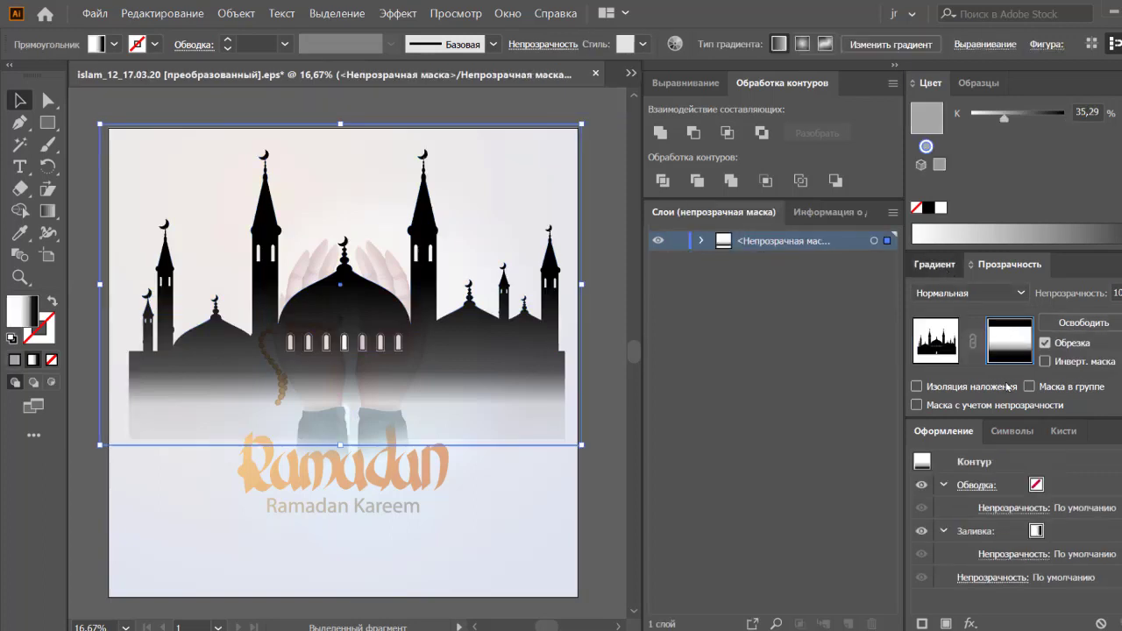
key(ctrl+F9)
mouse_move(1091, 441)
mouse_down()
mouse_move(1107, 441)
mouse_move(1098, 441)
mouse_up()
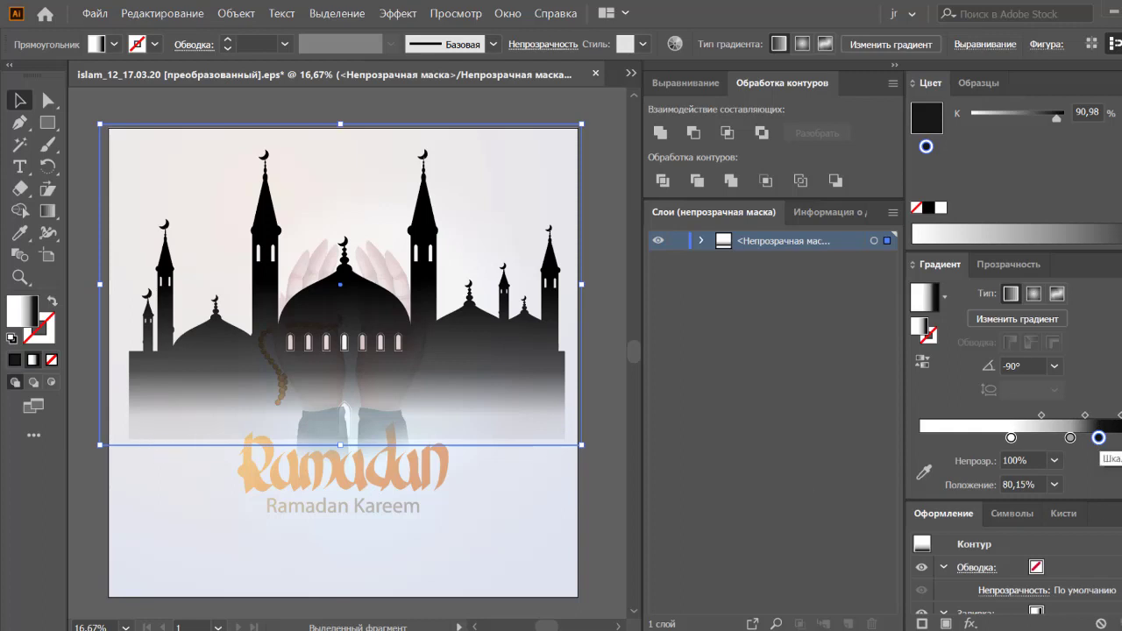
click(1115, 438)
drag(1121, 437, 1052, 437)
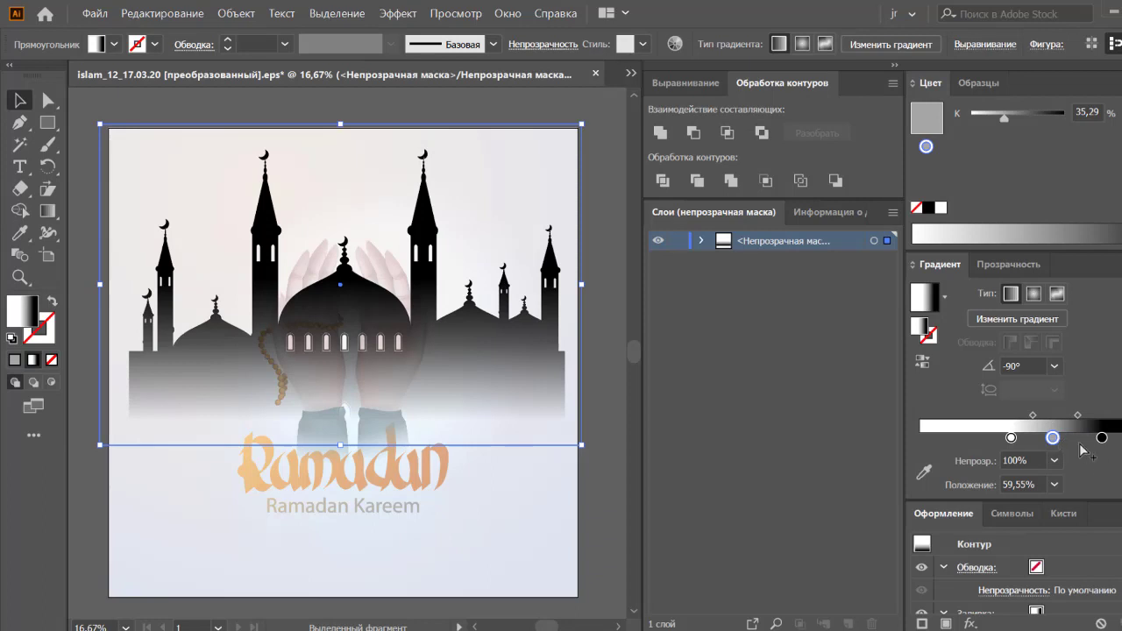
drag(1052, 437, 1042, 438)
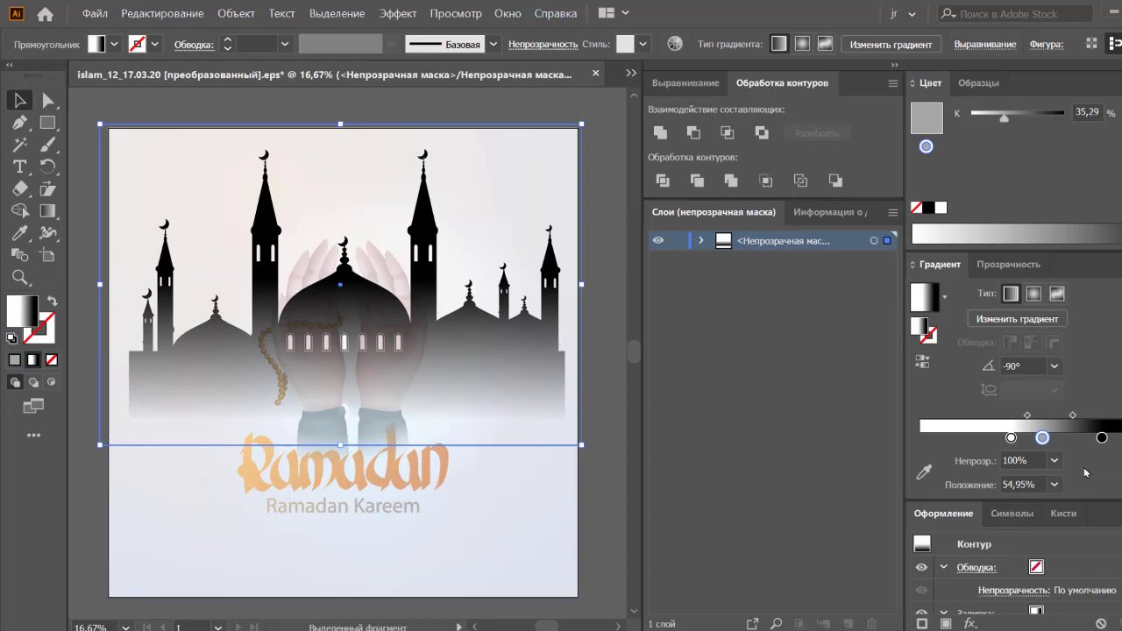
drag(1102, 439, 1091, 439)
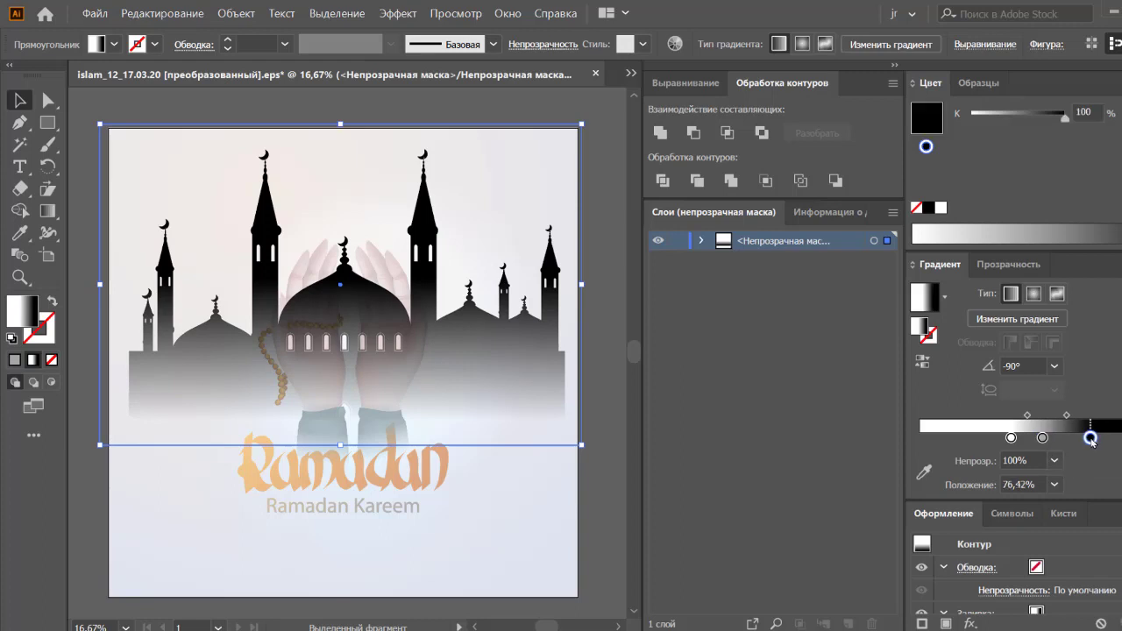
click(1008, 264)
click(935, 340)
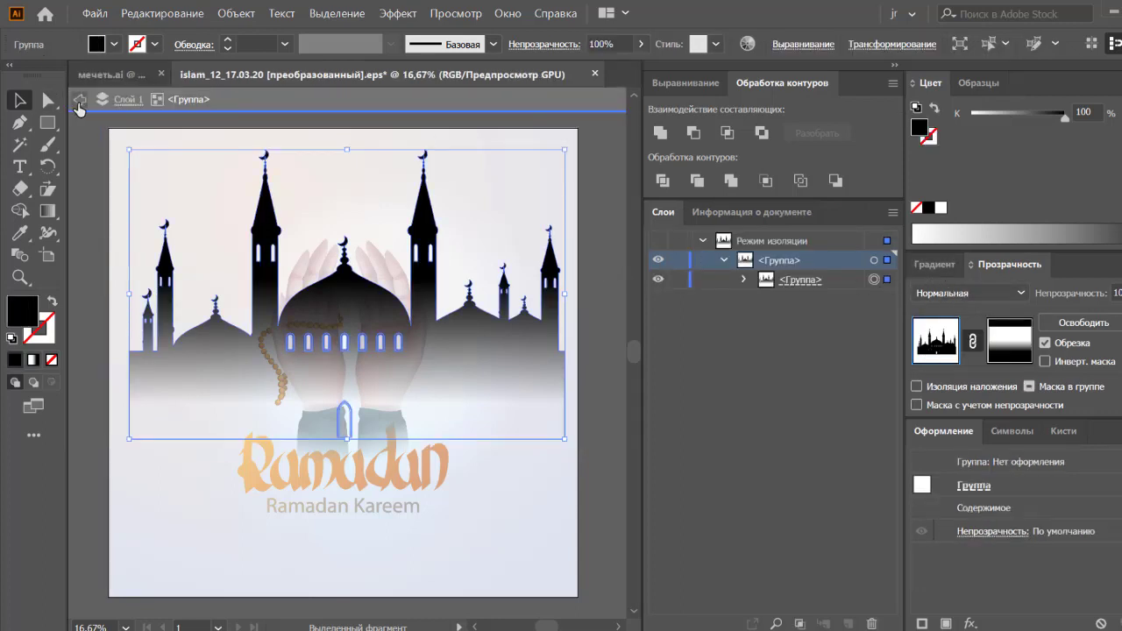
- Exit isolation mode and select the nested masked mosque group in Layers
click(79, 99)
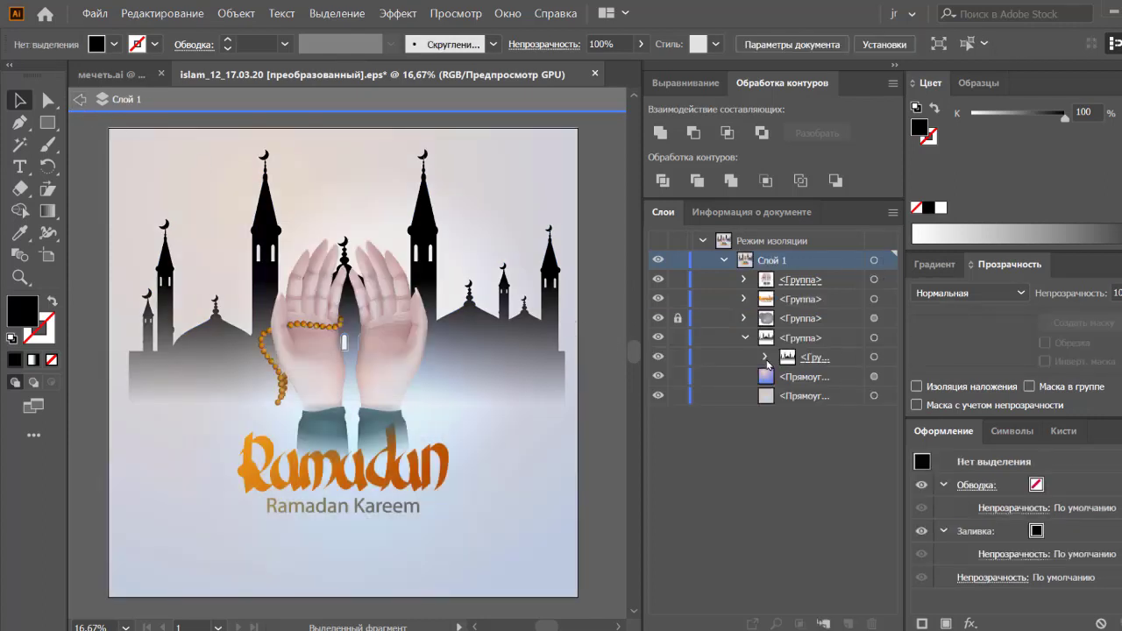
click(874, 338)
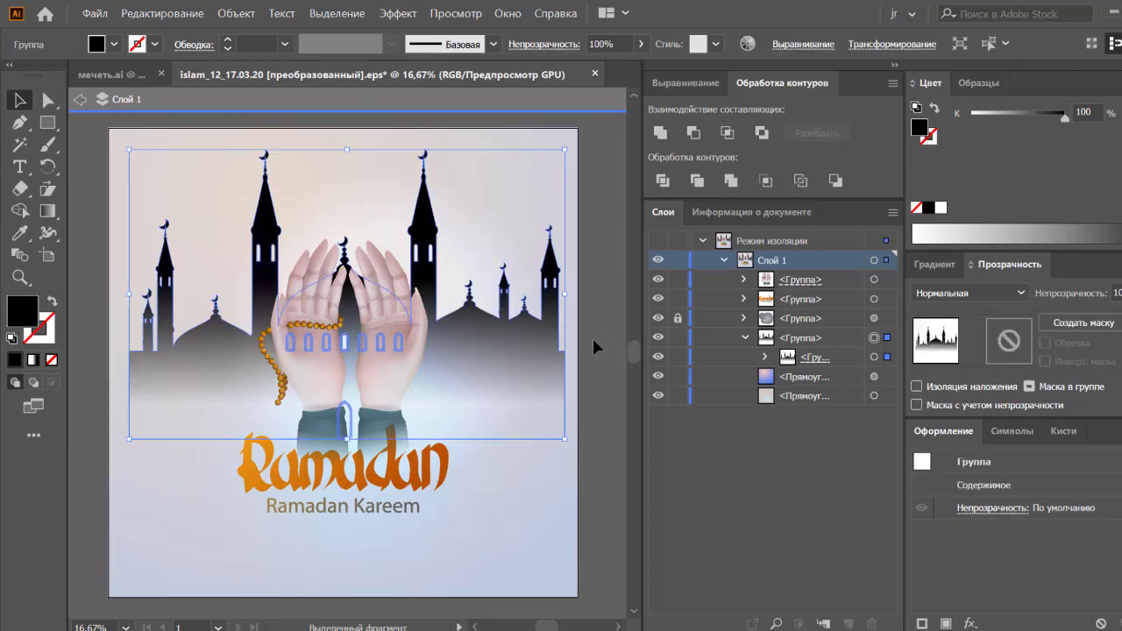
click(763, 356)
click(765, 357)
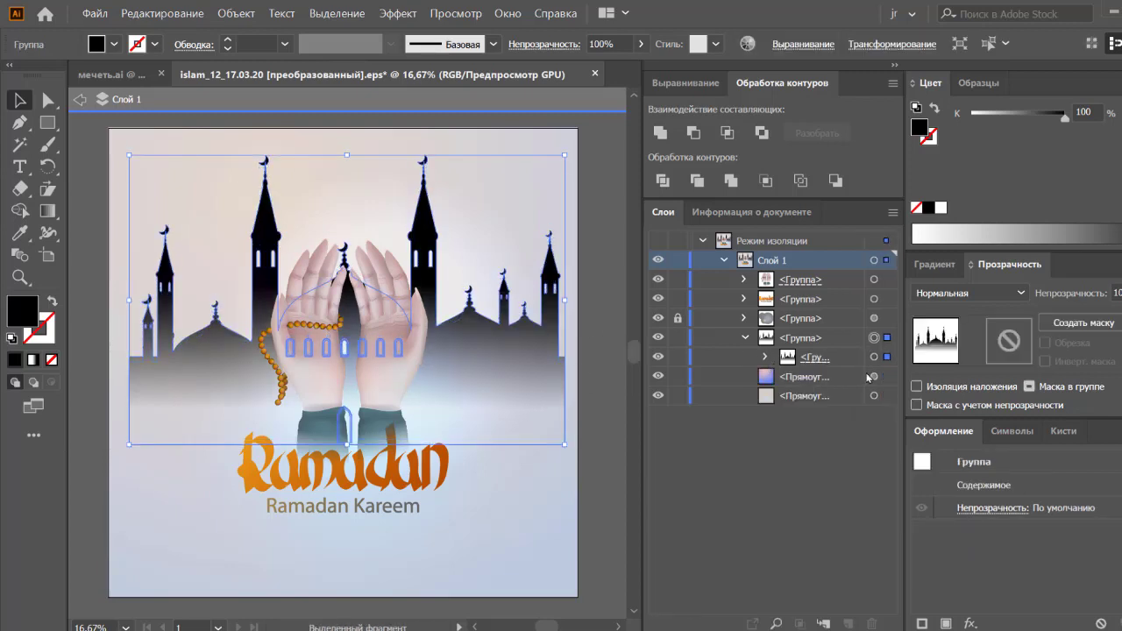
click(874, 357)
click(1083, 323)
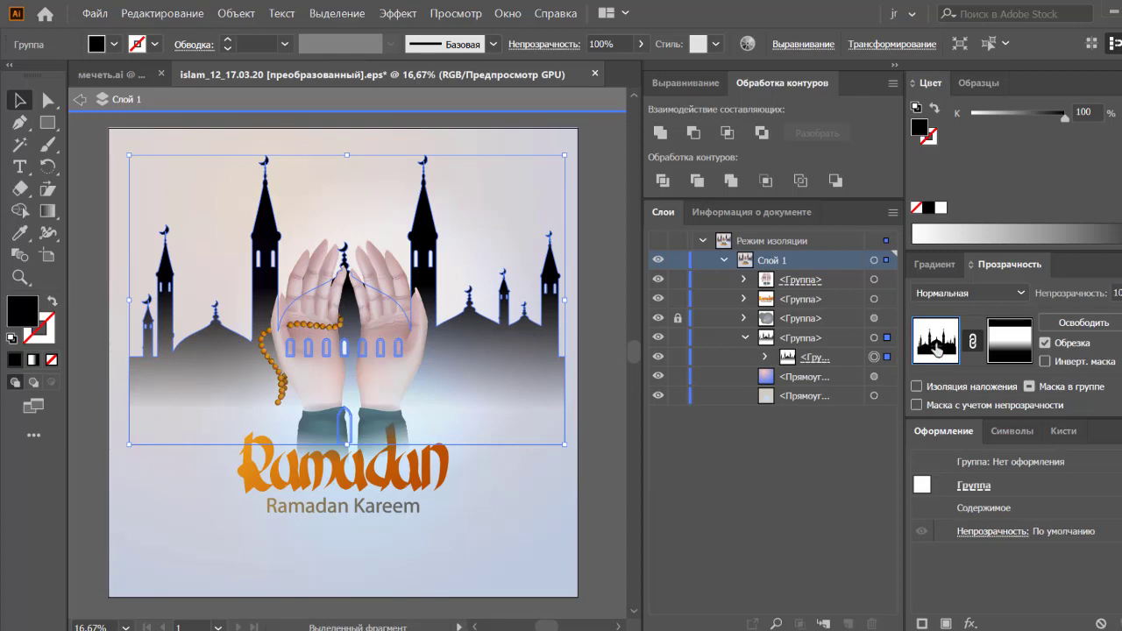
- Switch the Color panel to RGB and fill the mosque group with a white-to-black linear gradient
click(945, 264)
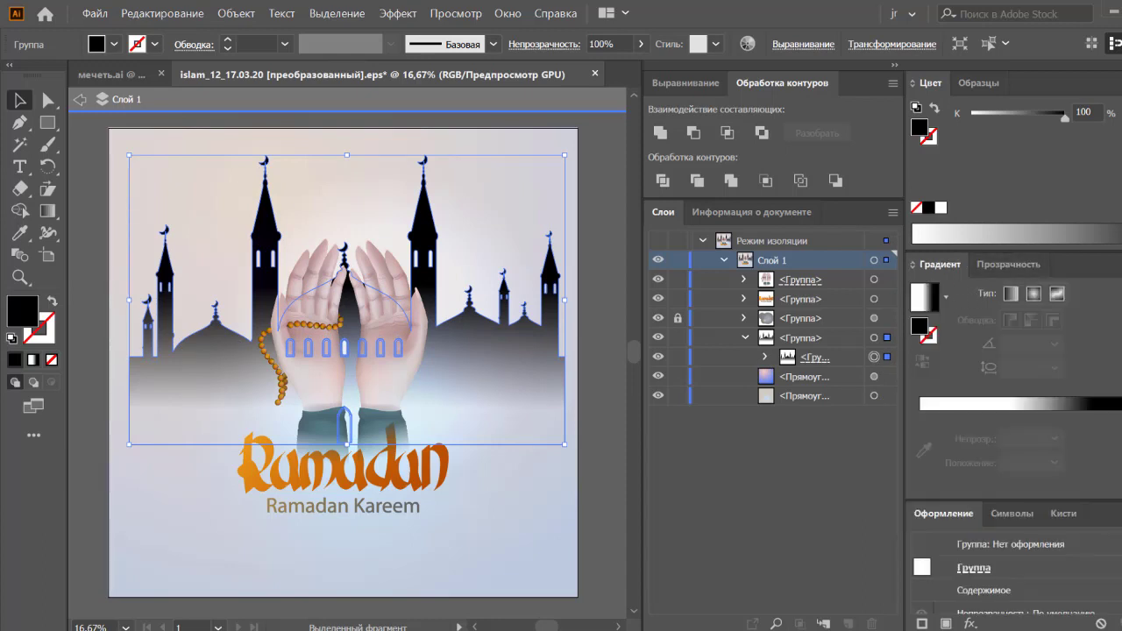
click(1107, 224)
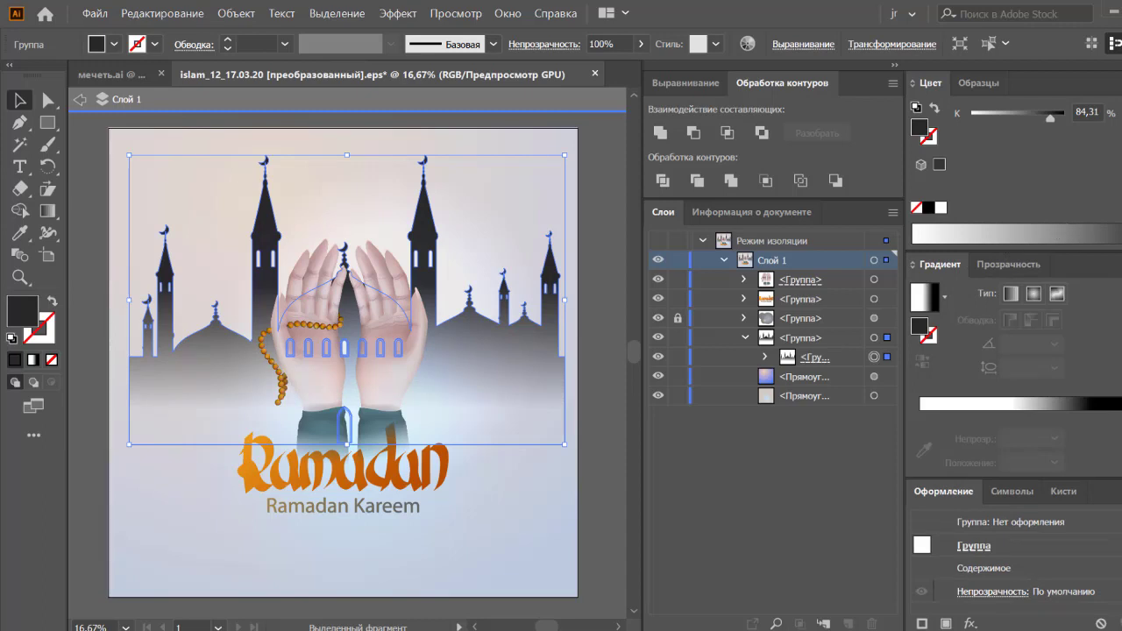
click(1115, 82)
click(1017, 114)
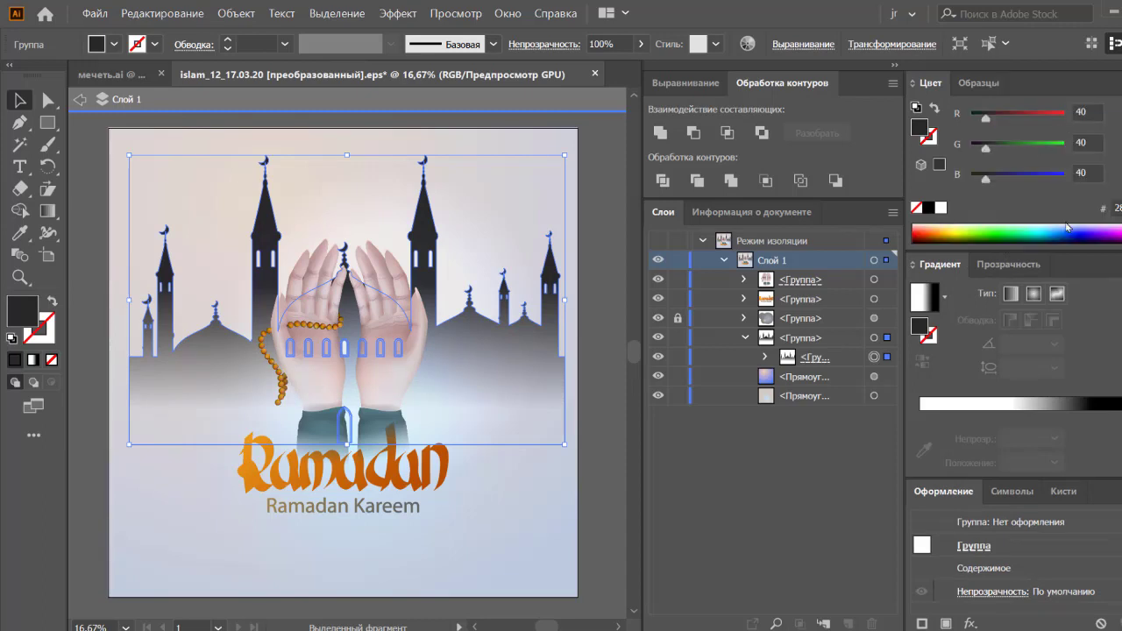
click(976, 407)
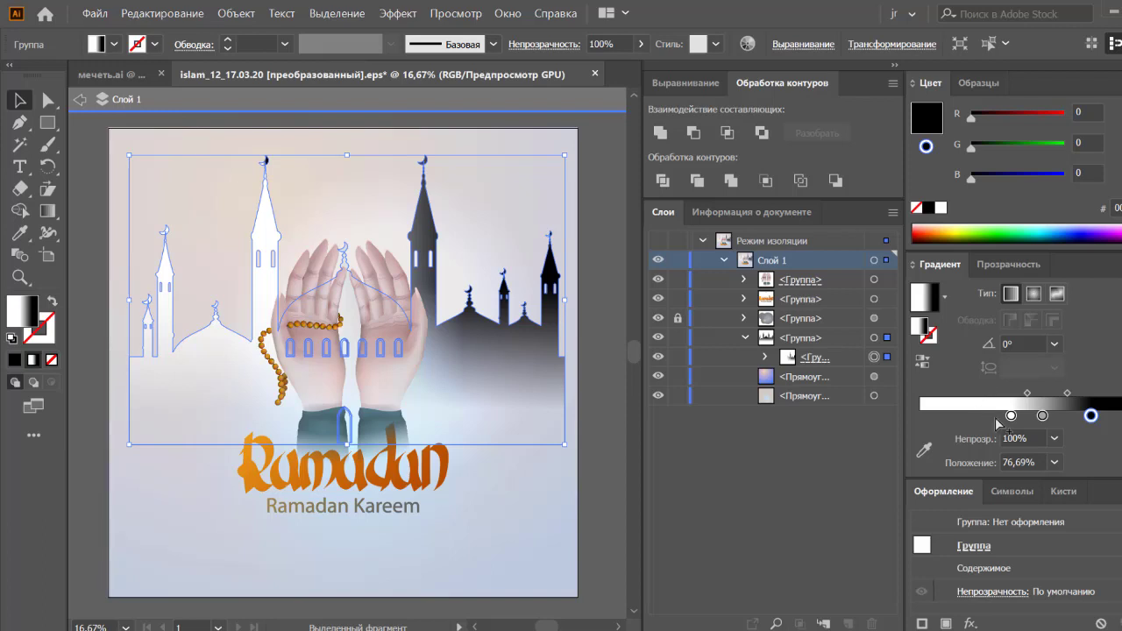
- Replace the mosque gradient's white and black stops with grey stops
mouse_move(1011, 415)
mouse_down()
mouse_move(977, 415)
mouse_move(1010, 415)
mouse_move(977, 465)
mouse_up()
mouse_move(1090, 416)
mouse_down()
mouse_move(1117, 416)
mouse_move(1113, 464)
mouse_up()
click(1084, 419)
drag(1084, 416, 1120, 416)
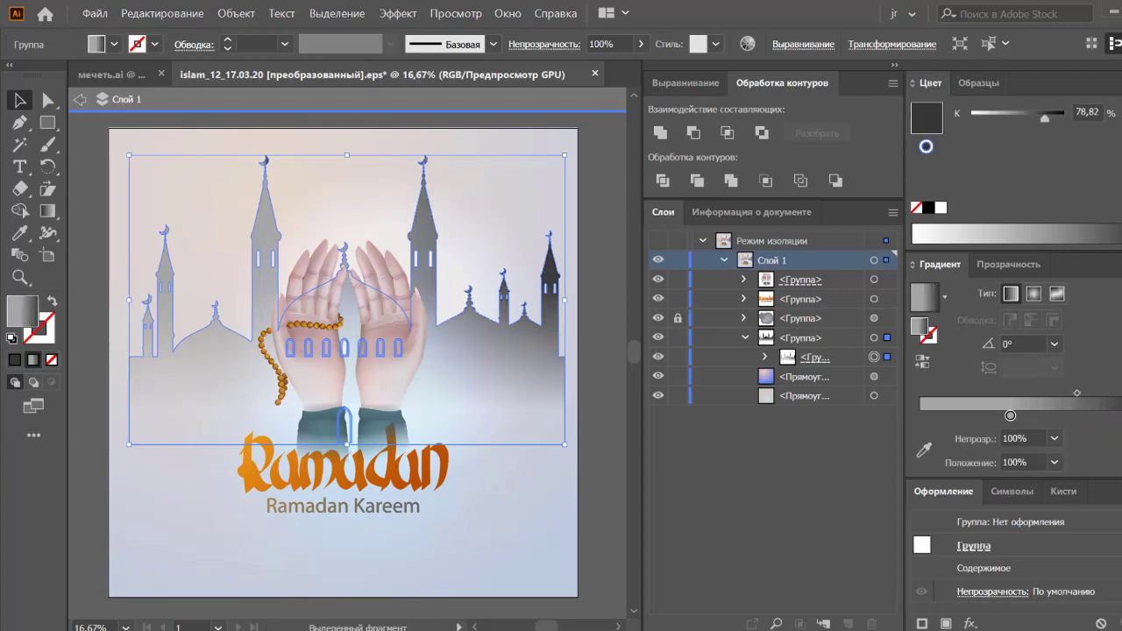
- Set the mosque silhouette's blend mode to Overlay
click(1006, 272)
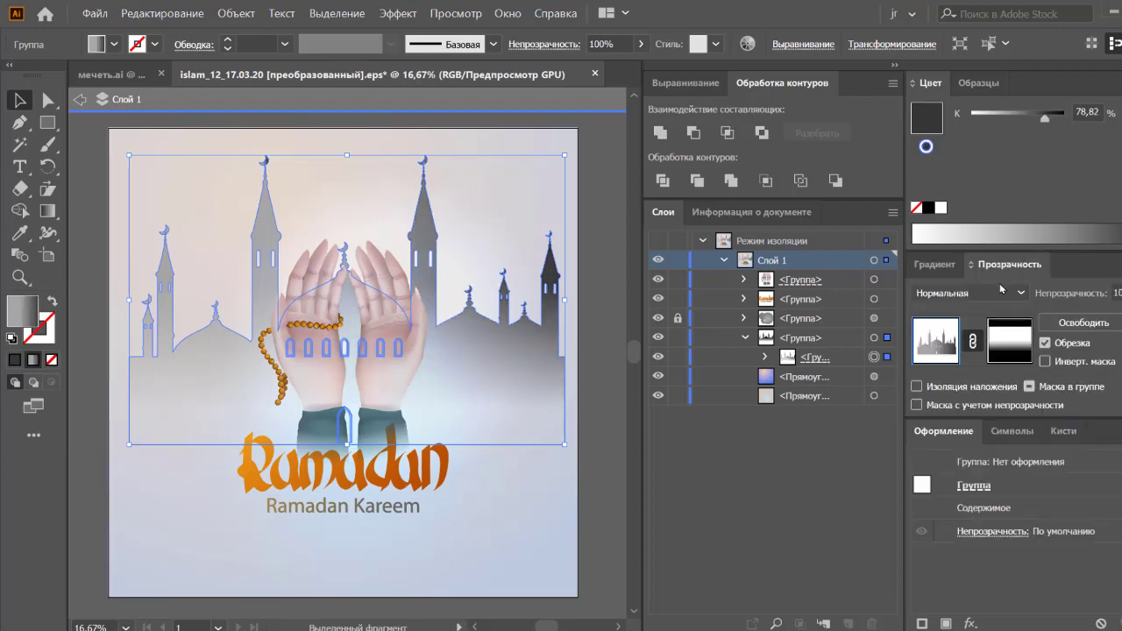
click(1001, 291)
click(958, 466)
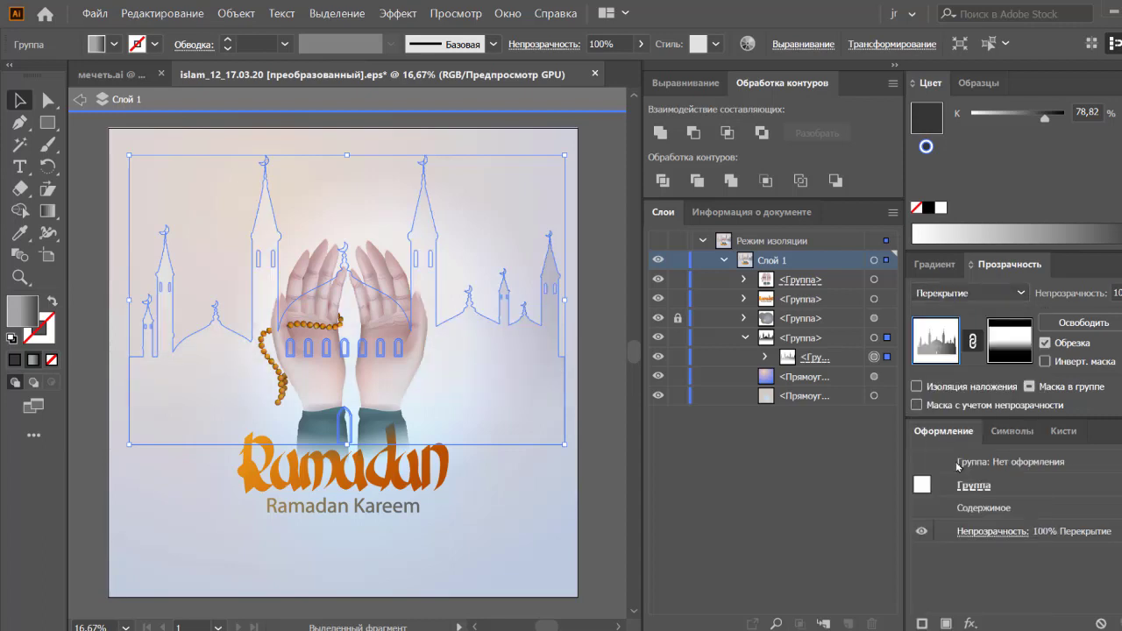
- Rebalance the grey gradient stops, ending with the middle stop near 31%
click(935, 264)
click(593, 309)
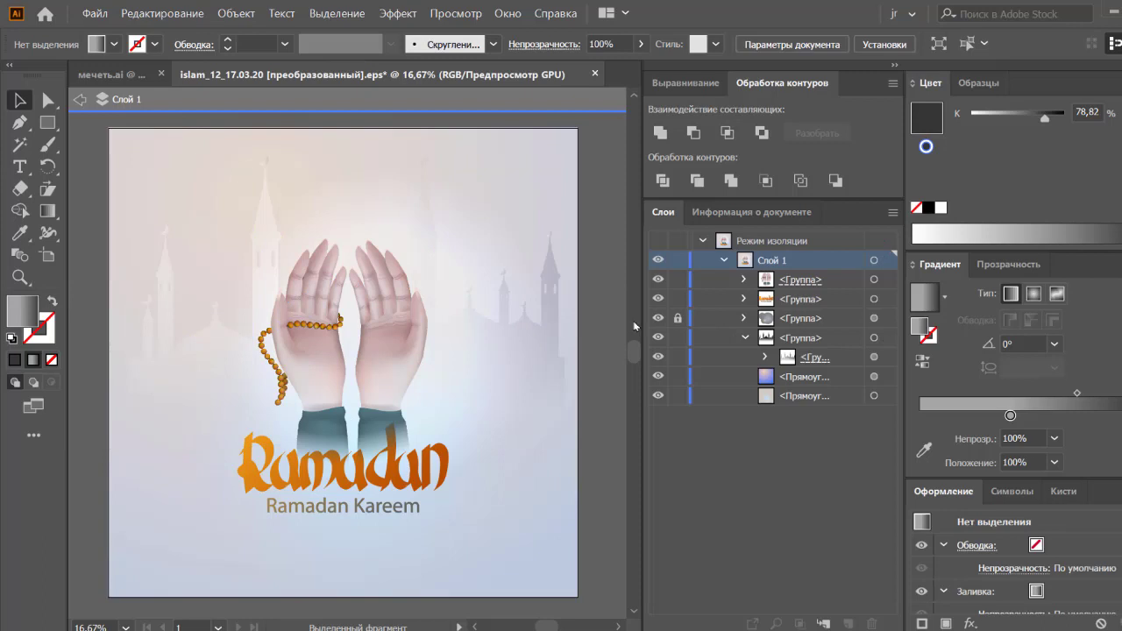
click(541, 358)
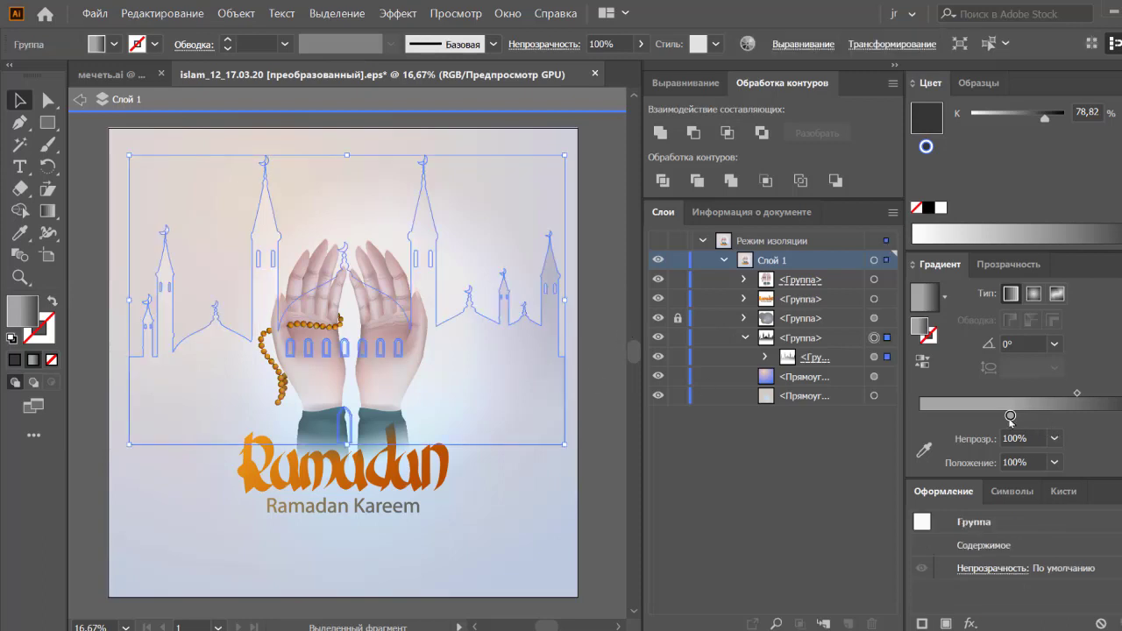
drag(1011, 417, 919, 417)
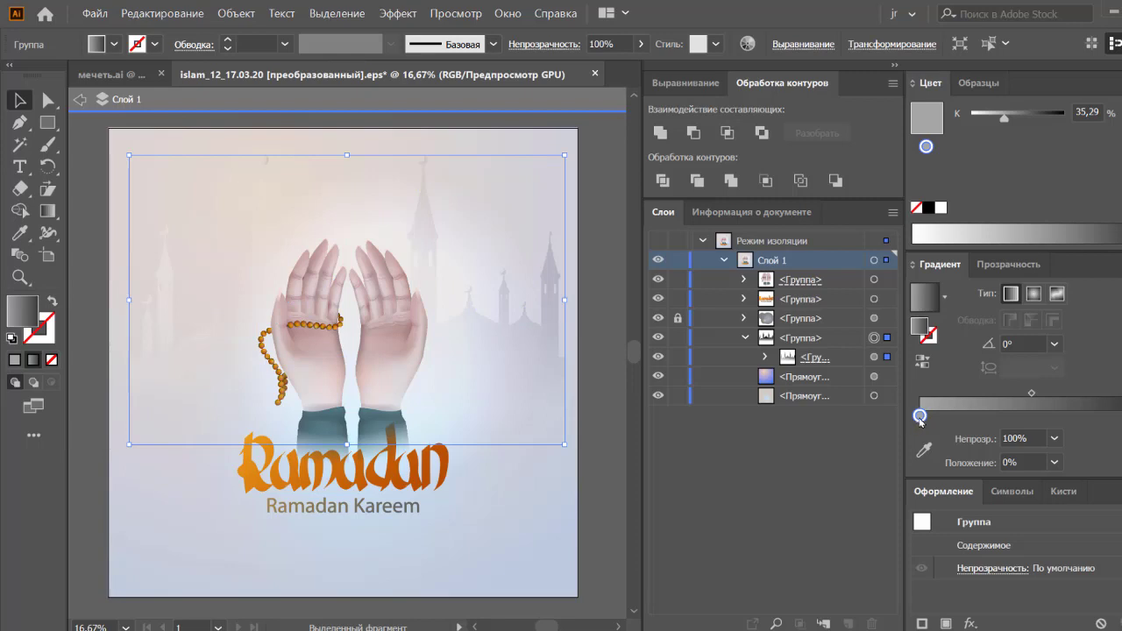
drag(920, 417, 1009, 417)
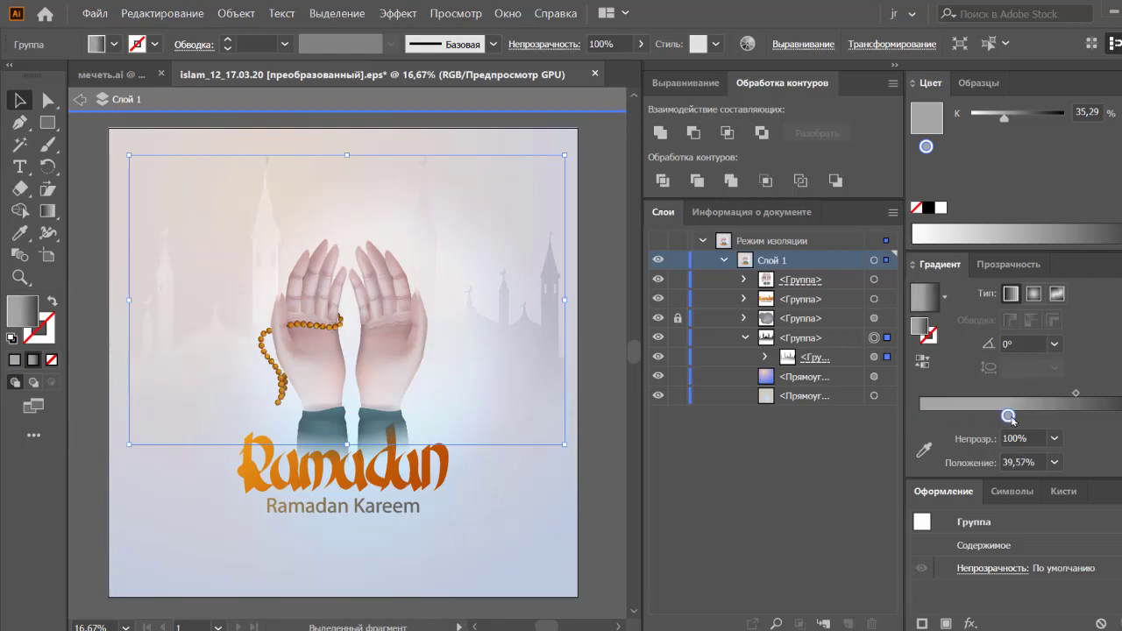
mouse_move(1100, 417)
mouse_down()
mouse_move(1072, 417)
mouse_move(1121, 417)
mouse_up()
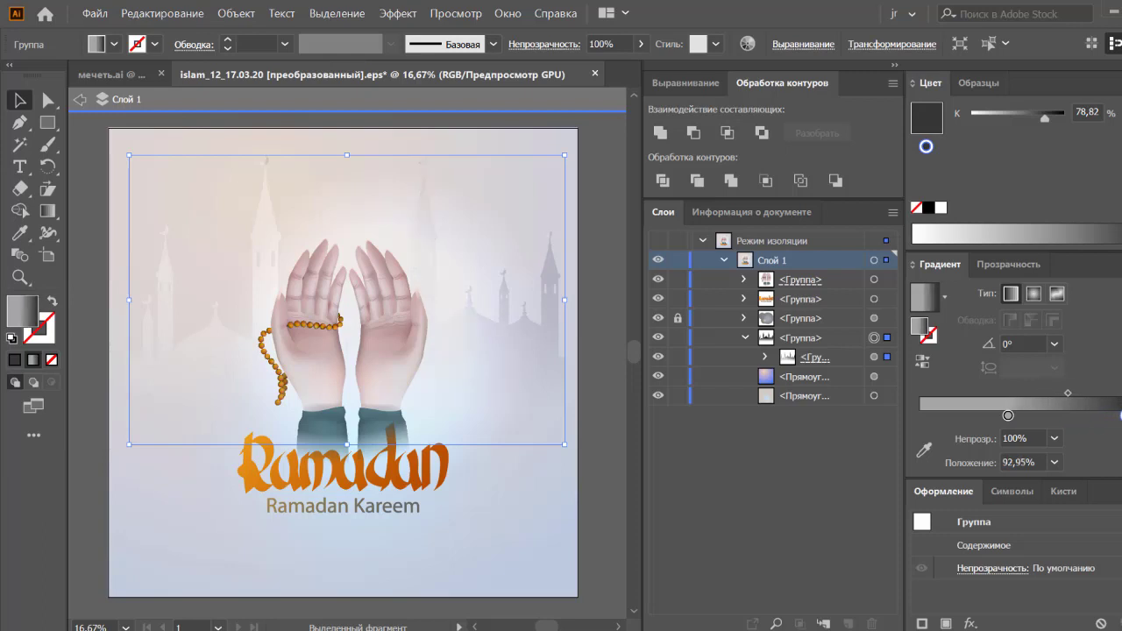
drag(1008, 415, 1035, 415)
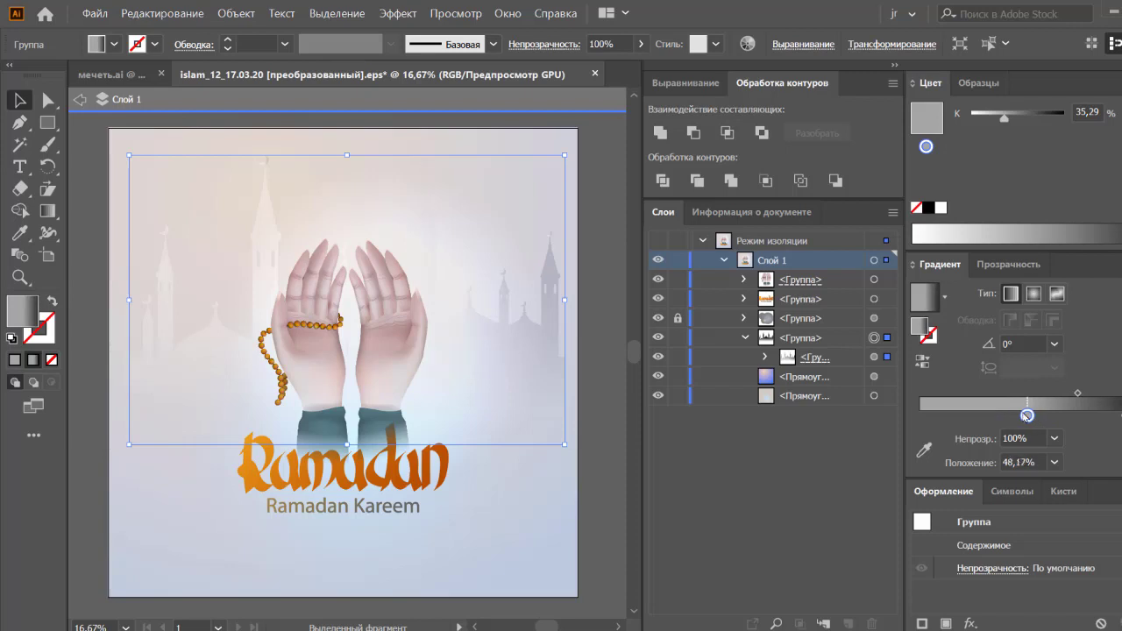
drag(1034, 415, 990, 416)
- Try Осветление, Затемнение основы and Умножение on the inner mosque group, settling on Затемнение основы
click(991, 266)
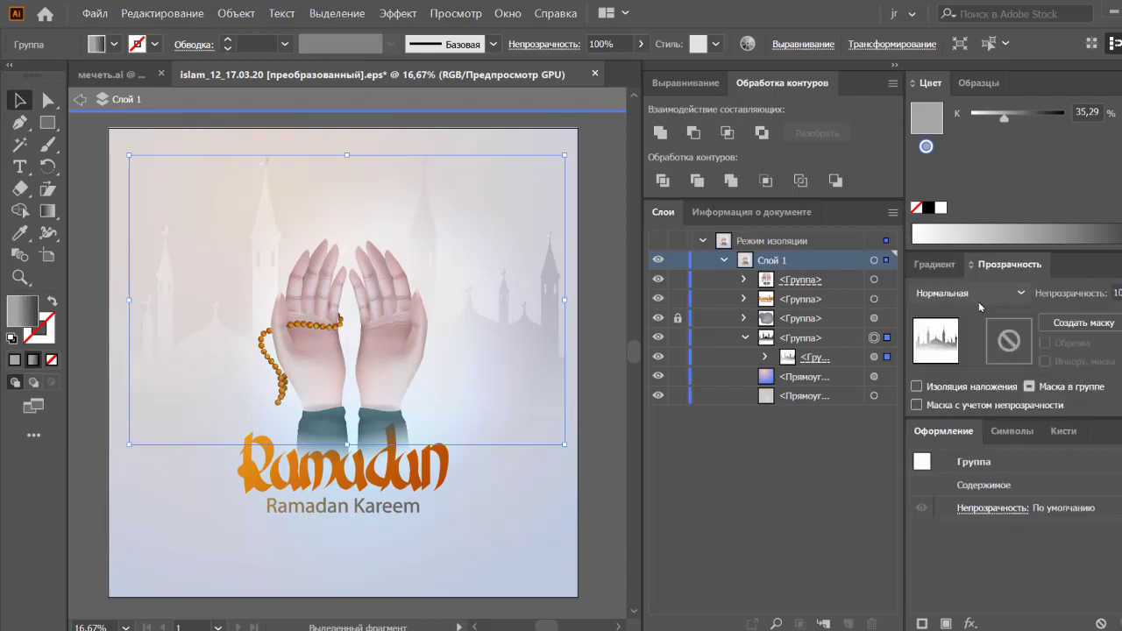
click(980, 296)
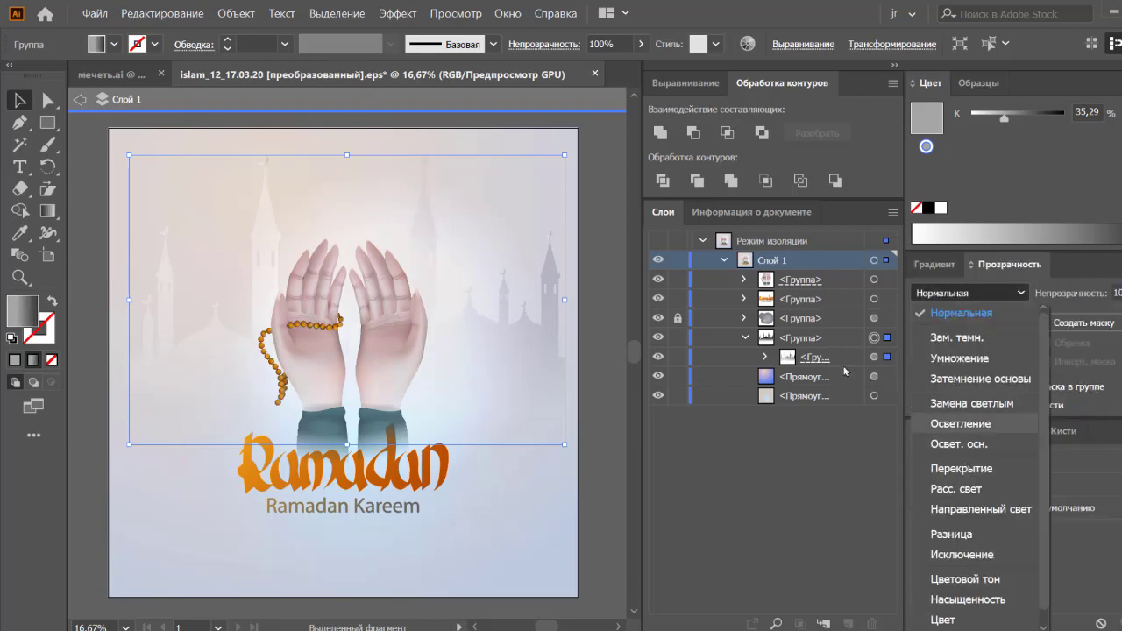
click(874, 357)
click(965, 293)
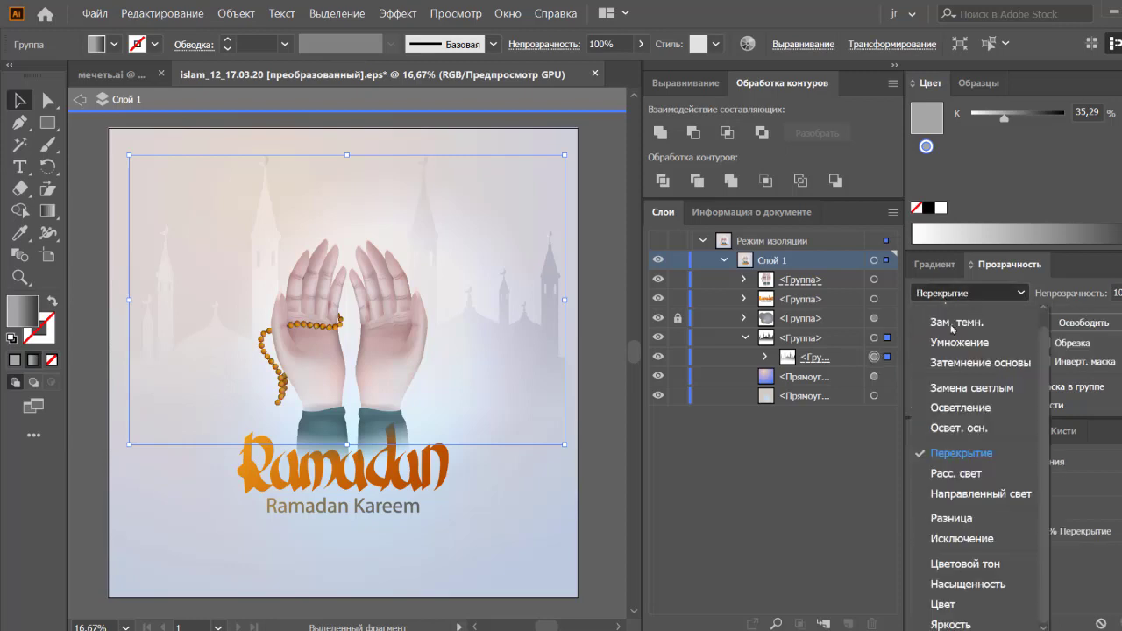
click(954, 405)
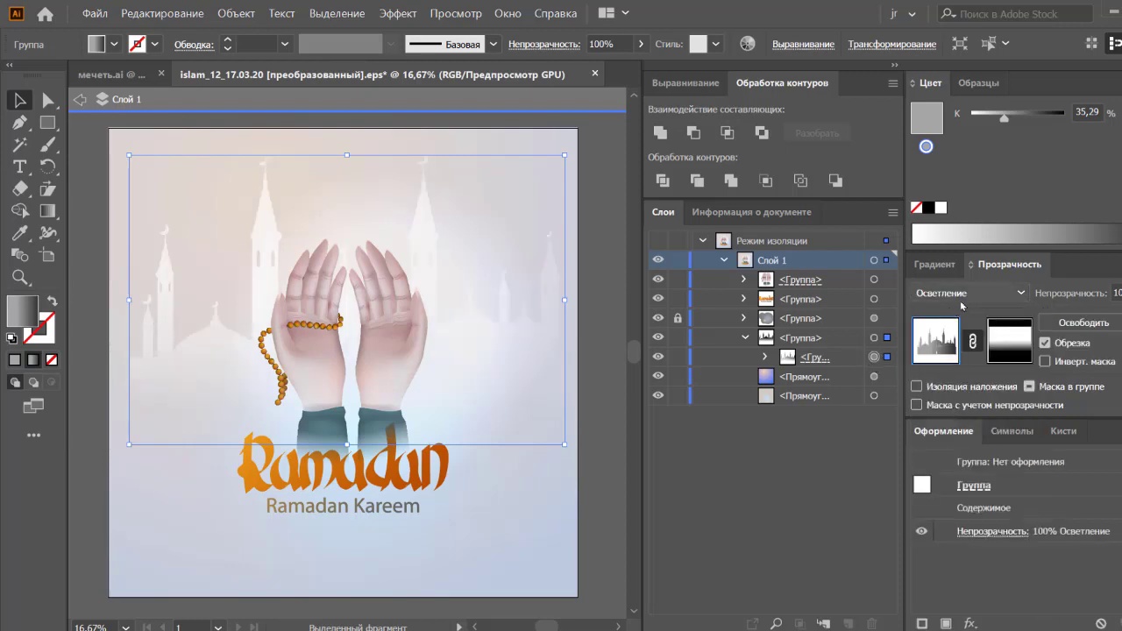
click(964, 298)
click(957, 359)
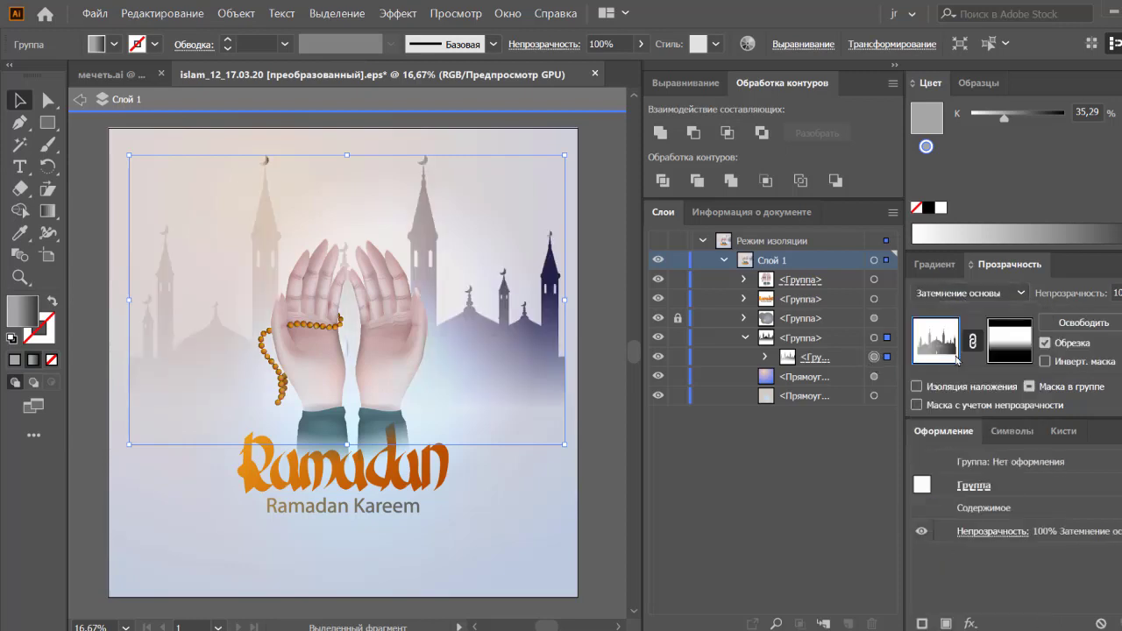
click(968, 293)
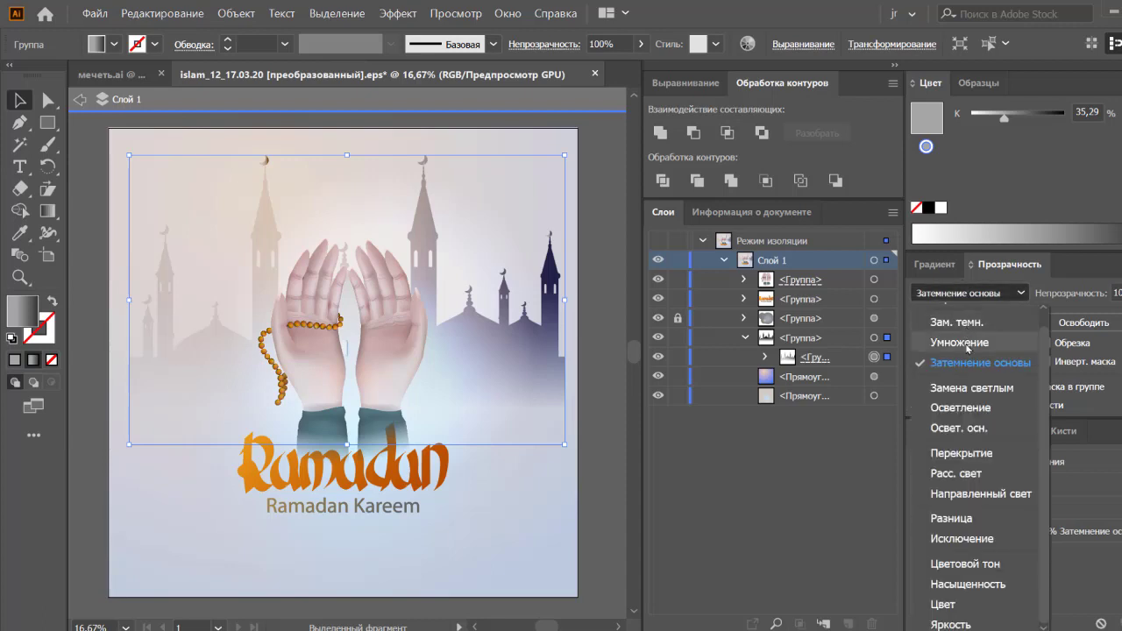
click(964, 337)
click(969, 295)
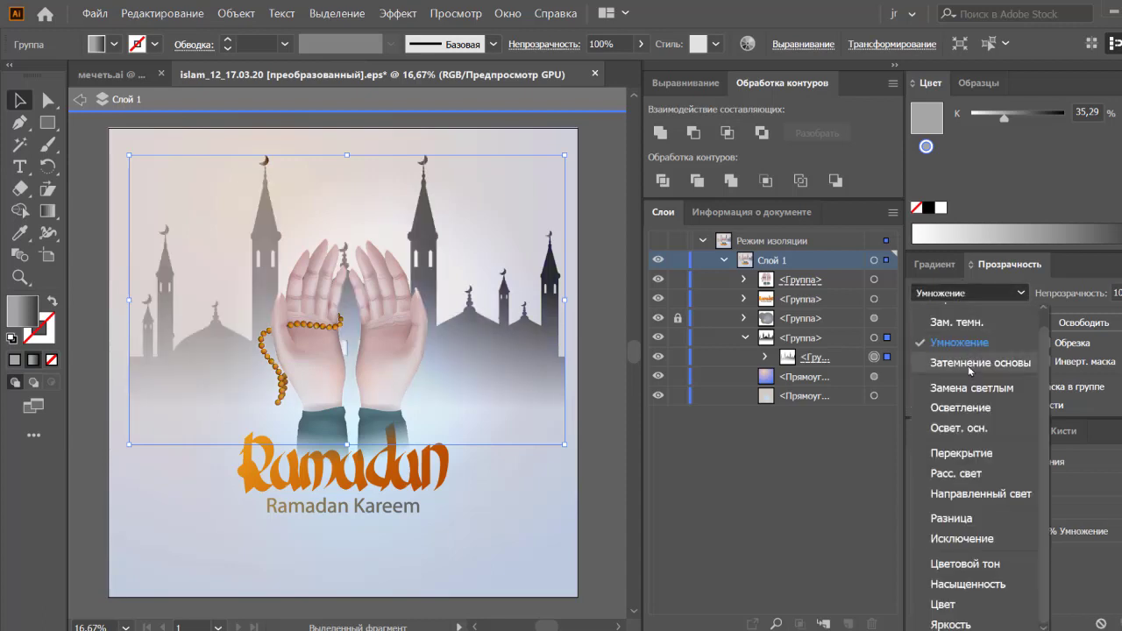
click(969, 363)
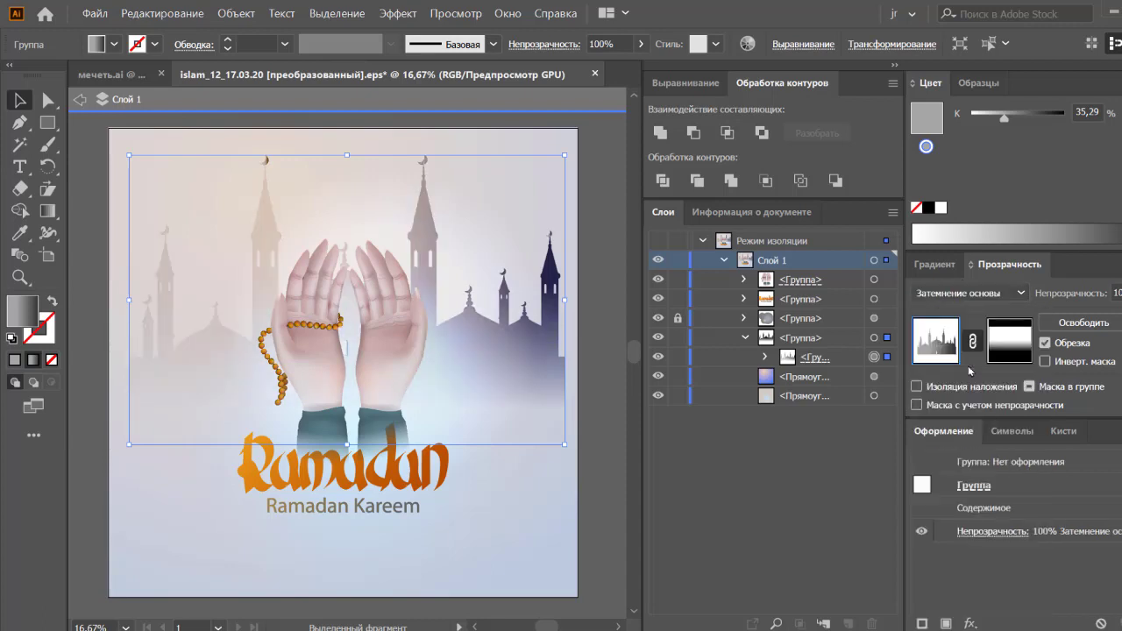
click(934, 264)
- Switch the mosques' opacity mask gradient type to Radial
click(1006, 264)
click(1008, 340)
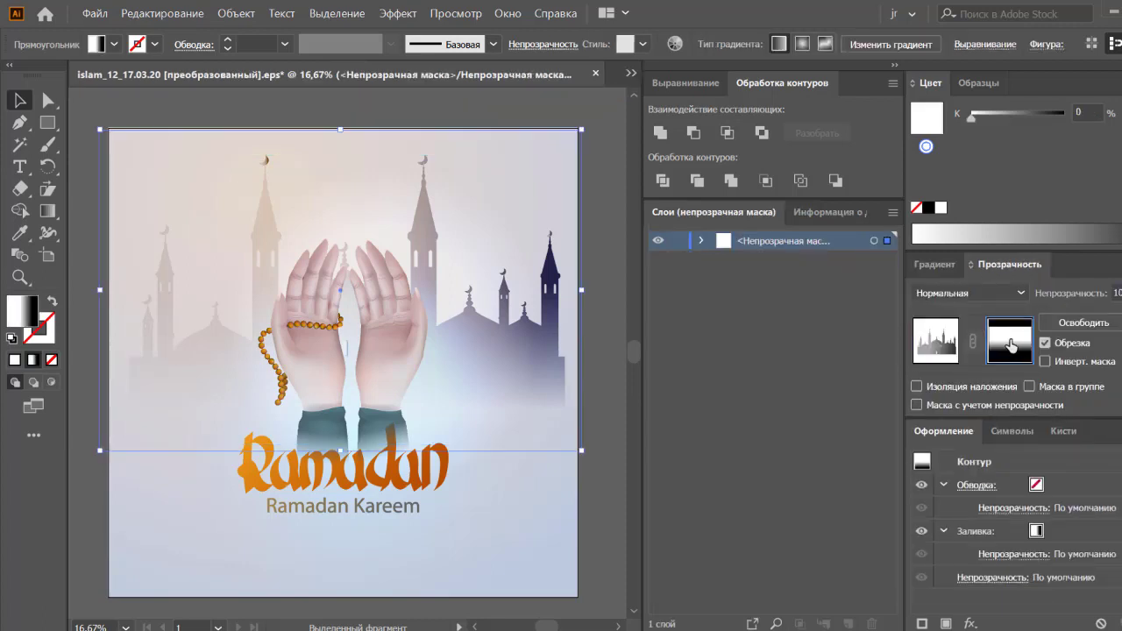
click(932, 266)
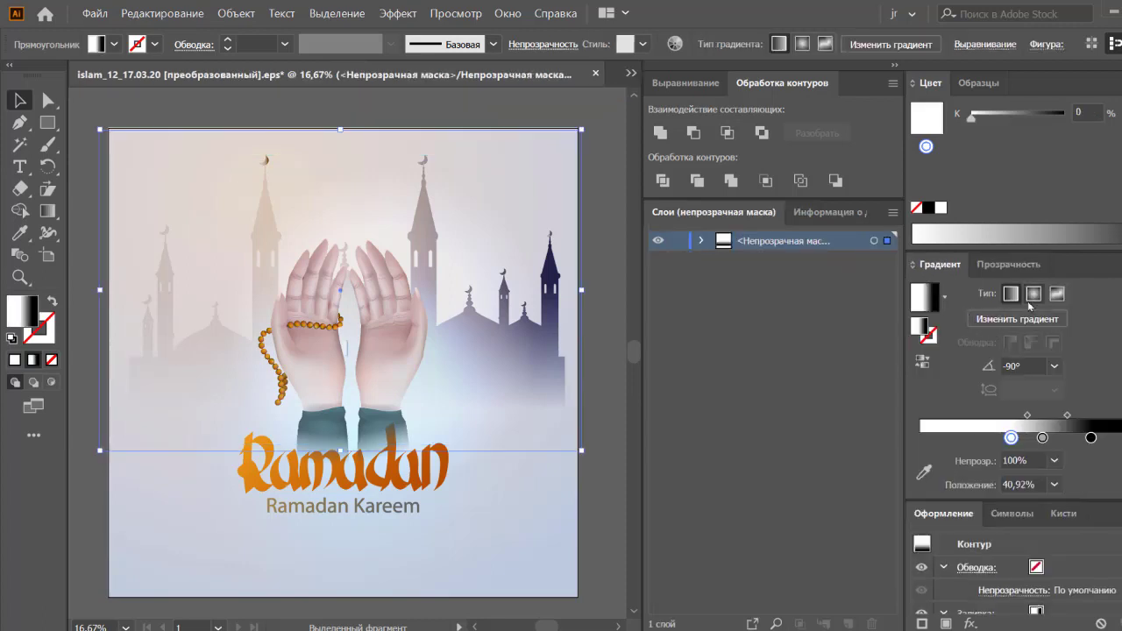
click(1031, 296)
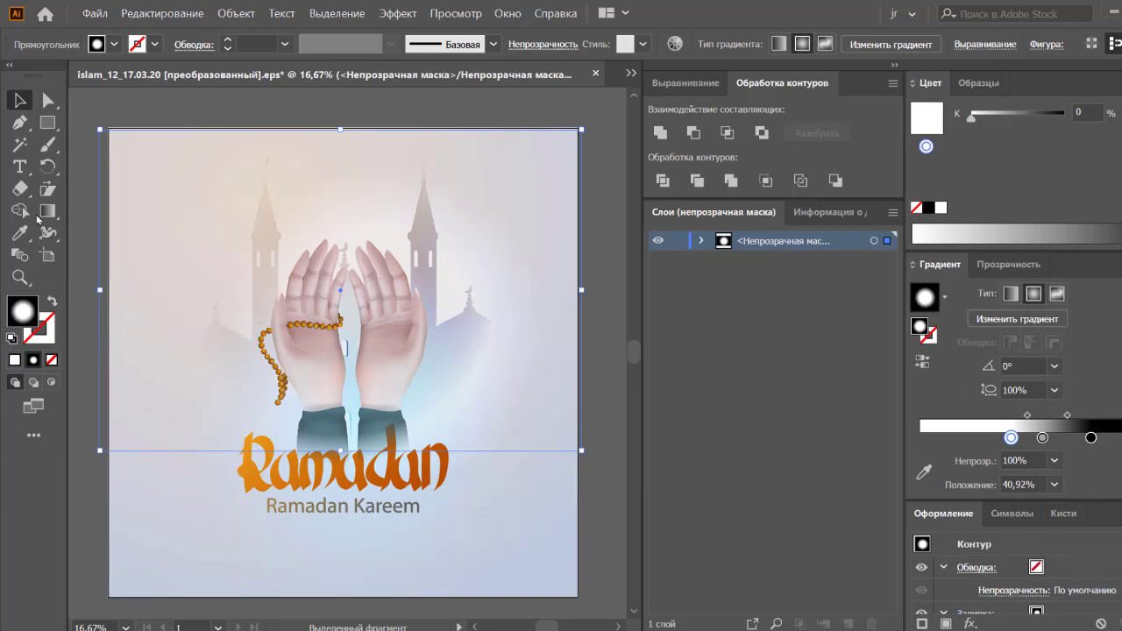
- Redraw the radial mask diagonally toward the hands, angled about -41.6°, leaving faint towers
click(48, 210)
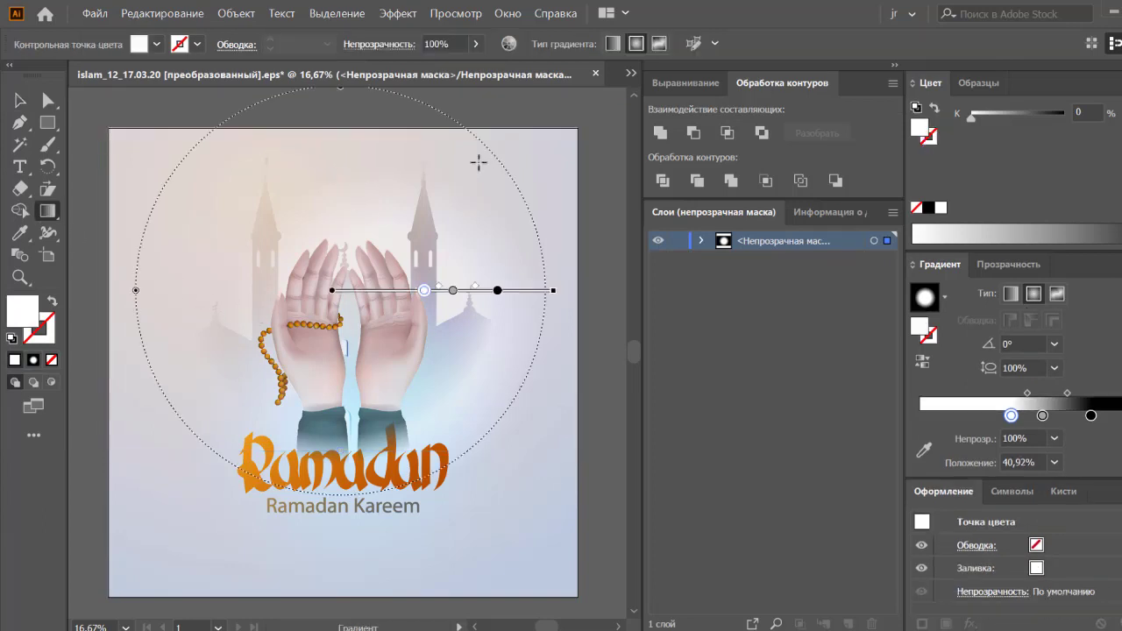
drag(453, 143, 308, 405)
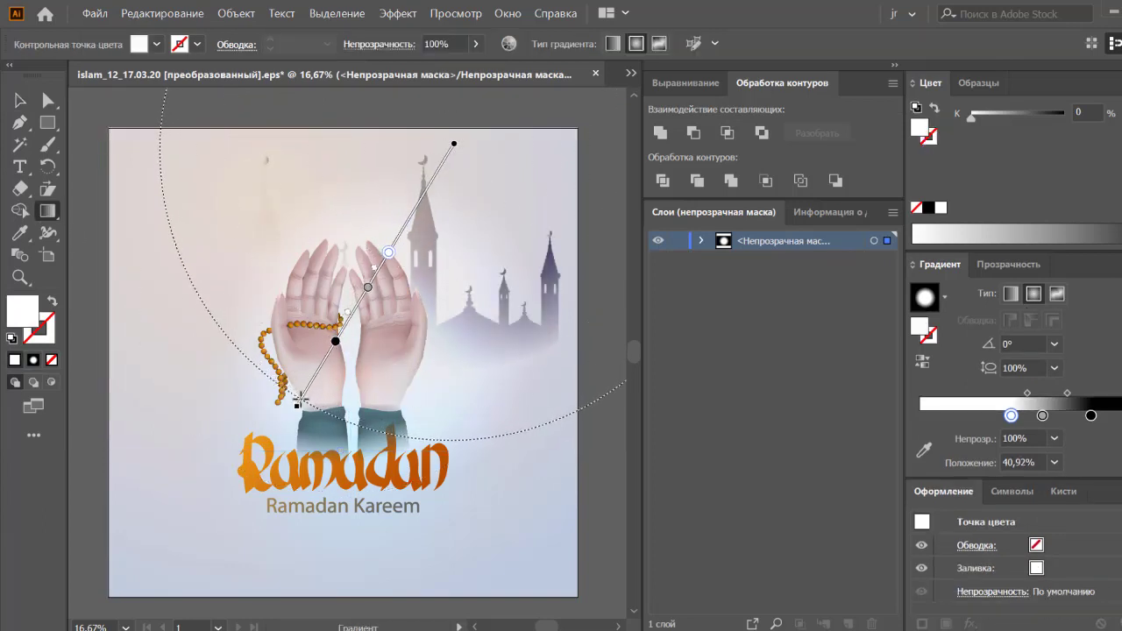
drag(183, 169, 391, 427)
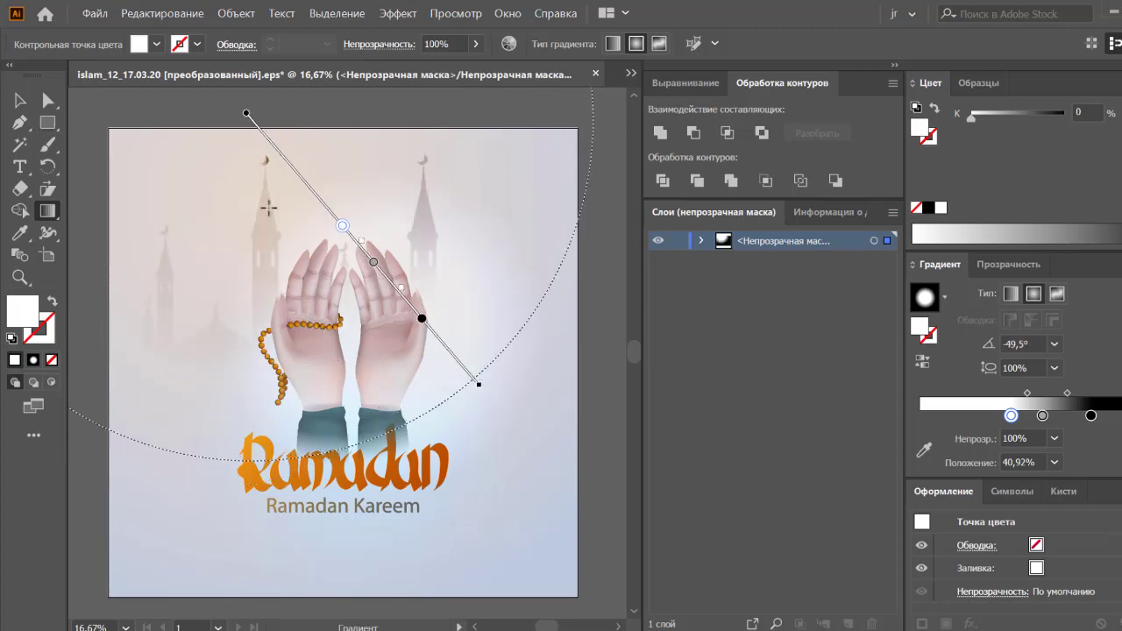
mouse_move(216, 156)
mouse_down()
mouse_move(391, 433)
mouse_move(433, 352)
mouse_up()
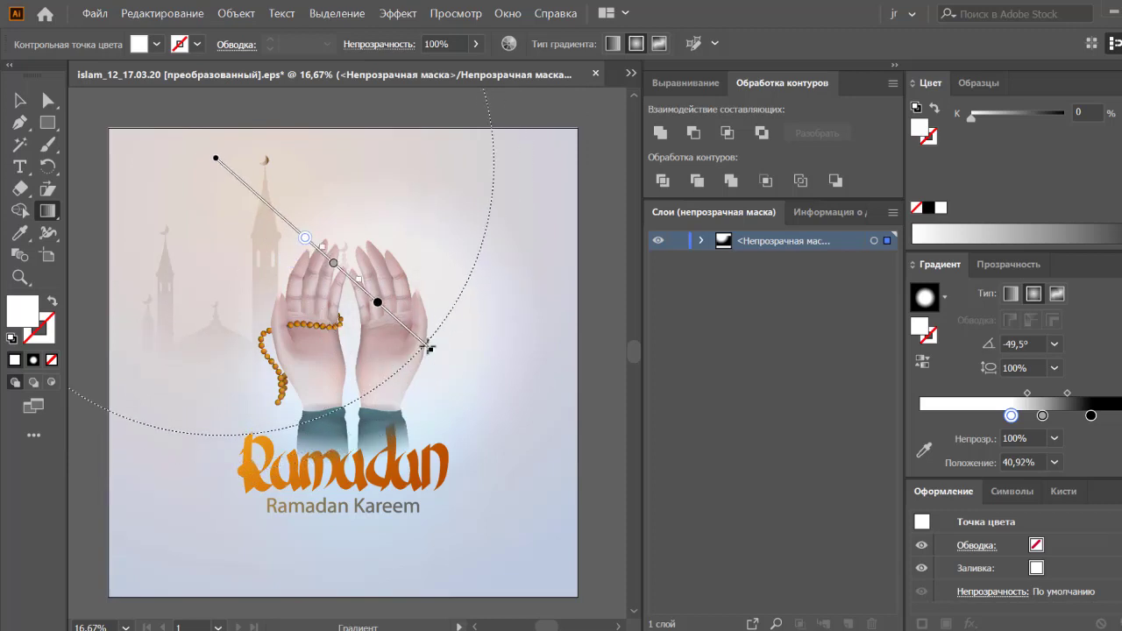
- Exit opacity mask editing and leave isolation mode
key(v)
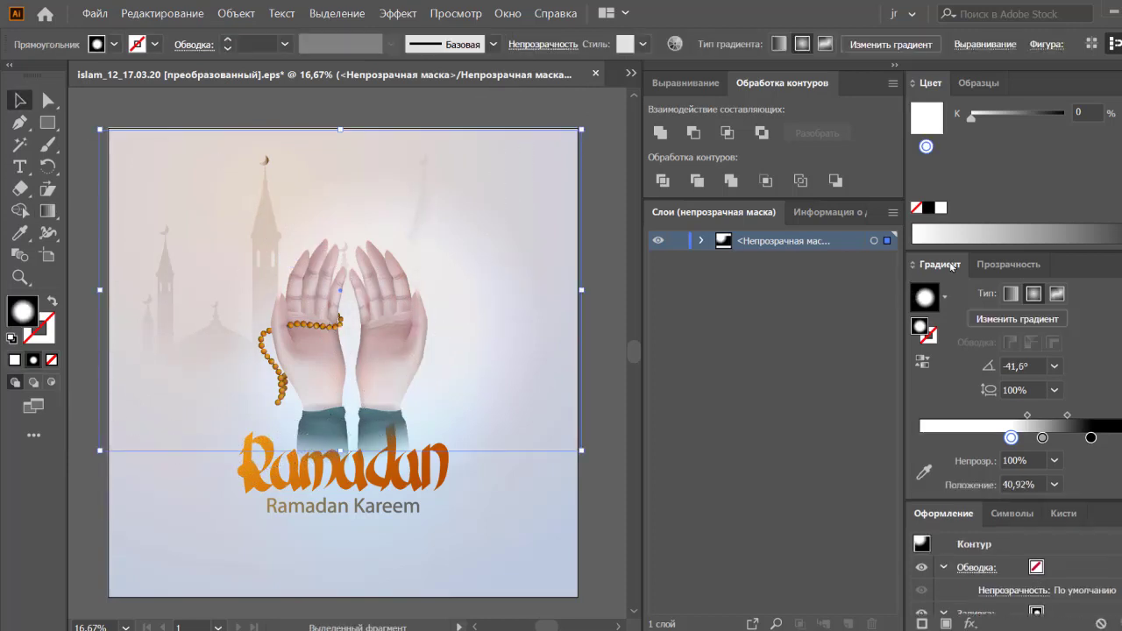
click(1008, 265)
click(935, 349)
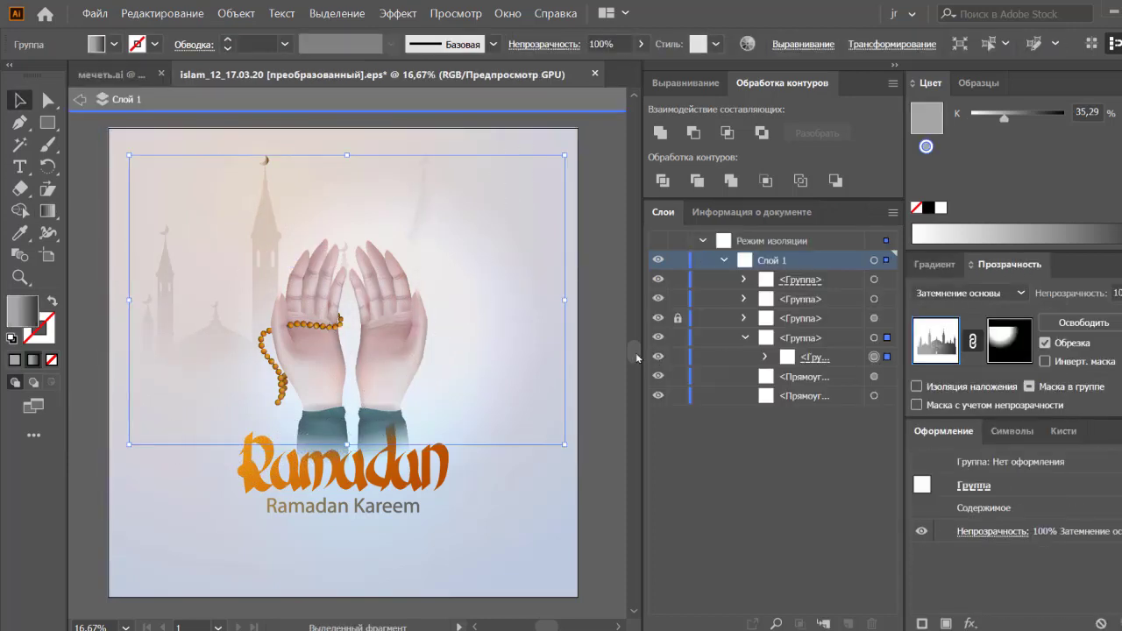
scroll(601, 347, down, 1)
key(Escape)
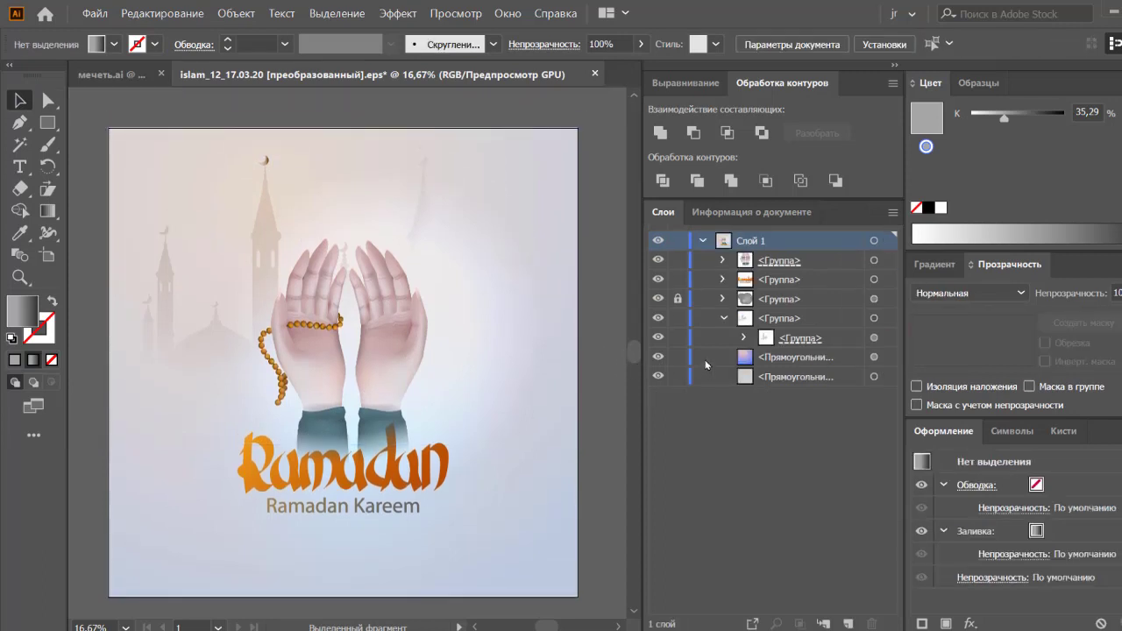
- Alt-drag a copy of the masked mosque group slightly downward
click(200, 355)
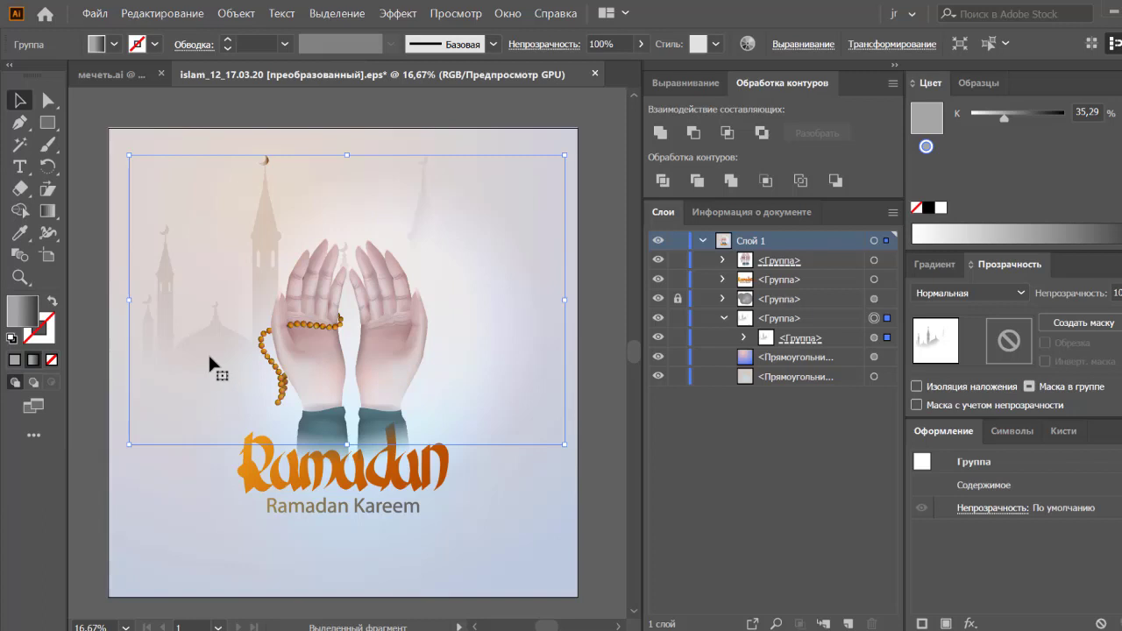
click(270, 128)
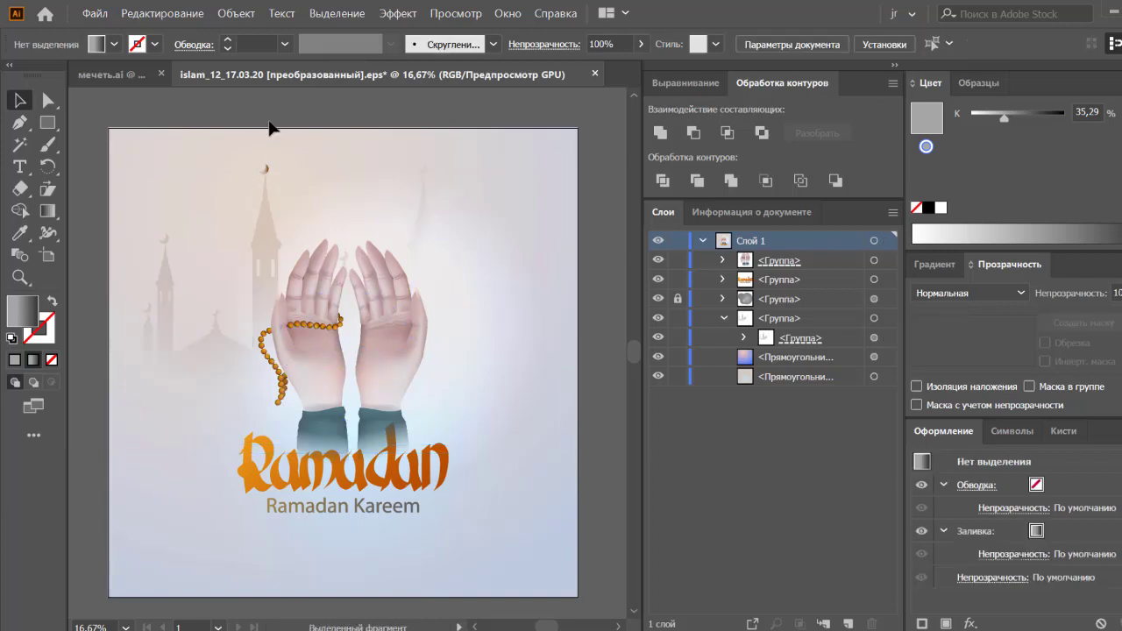
click(266, 214)
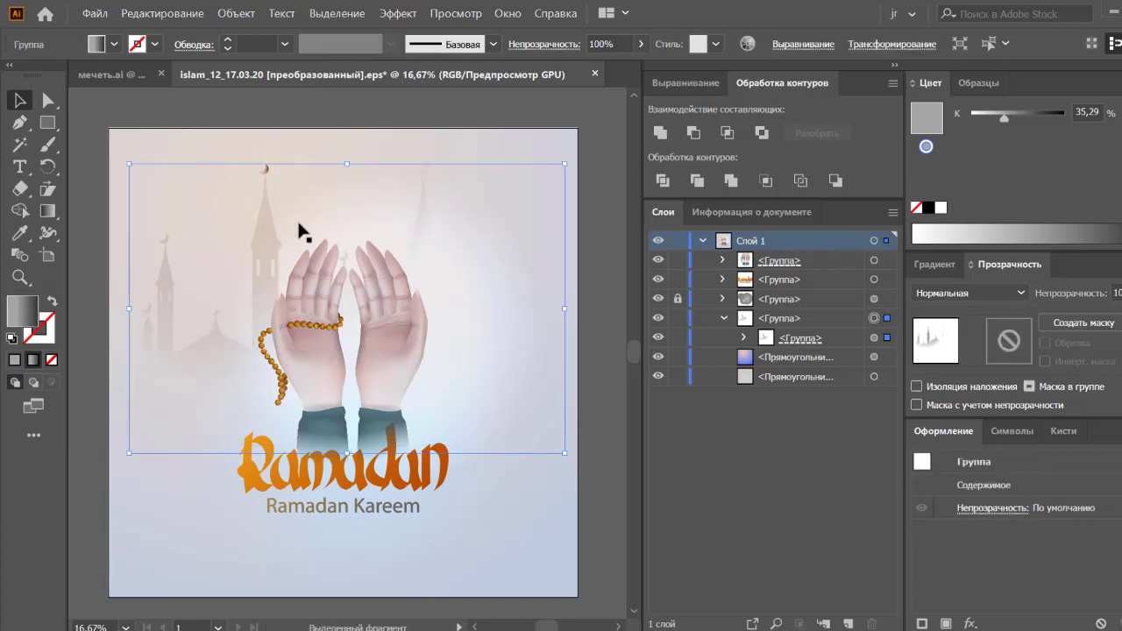
click(595, 355)
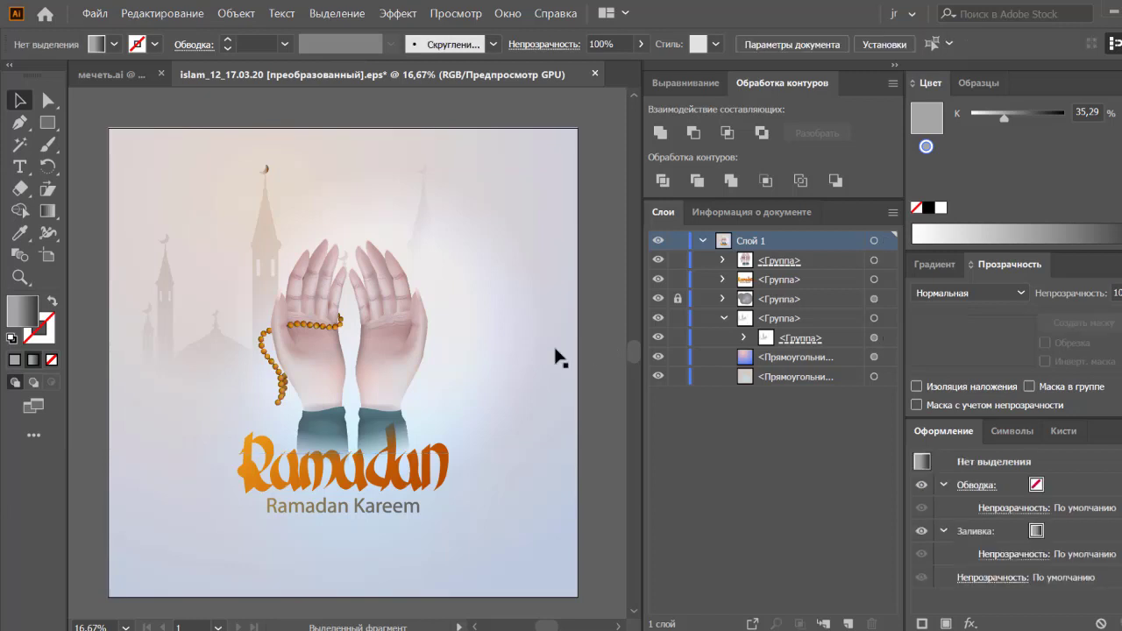
click(202, 345)
drag(205, 368, 219, 437)
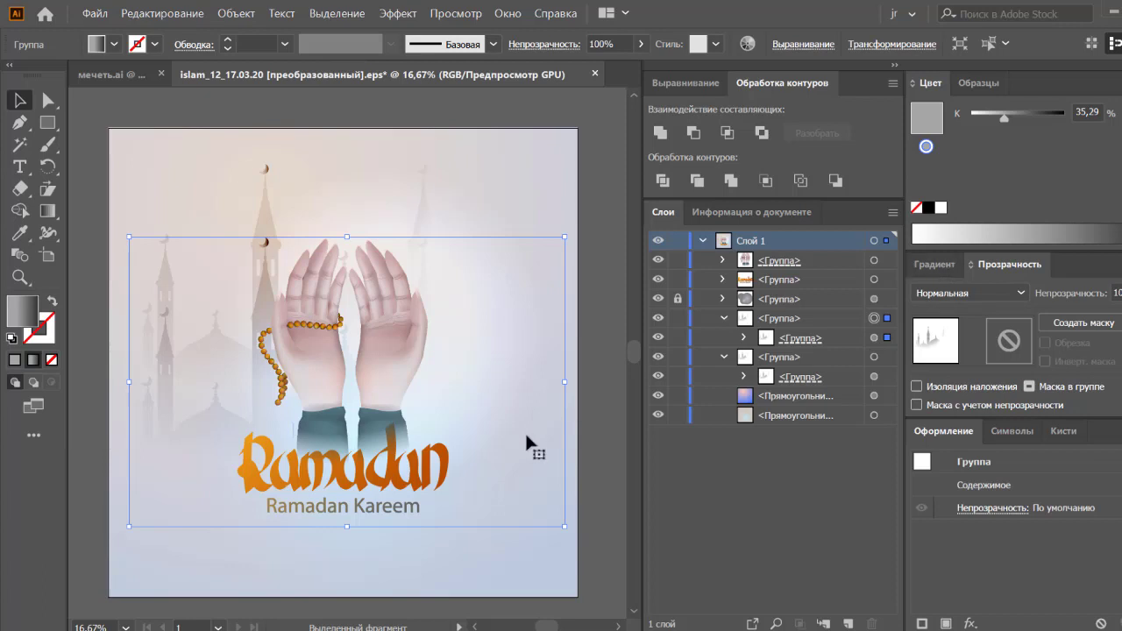
- Nudge the mosque copy up and right, then target its inner group to open its mask
drag(524, 433, 523, 441)
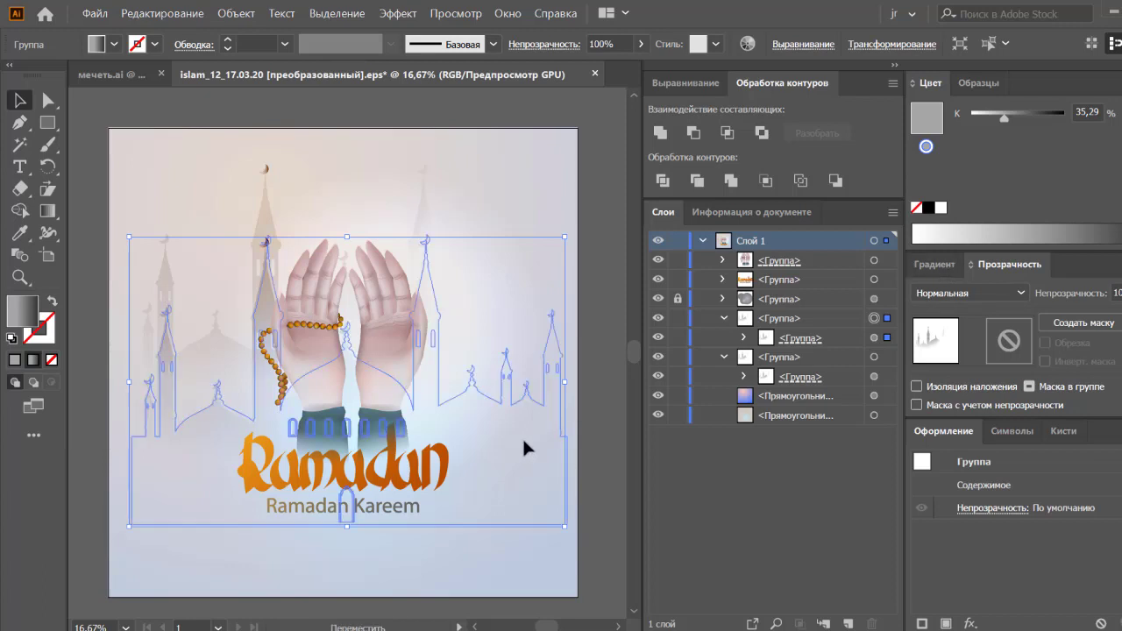
click(263, 219)
click(191, 493)
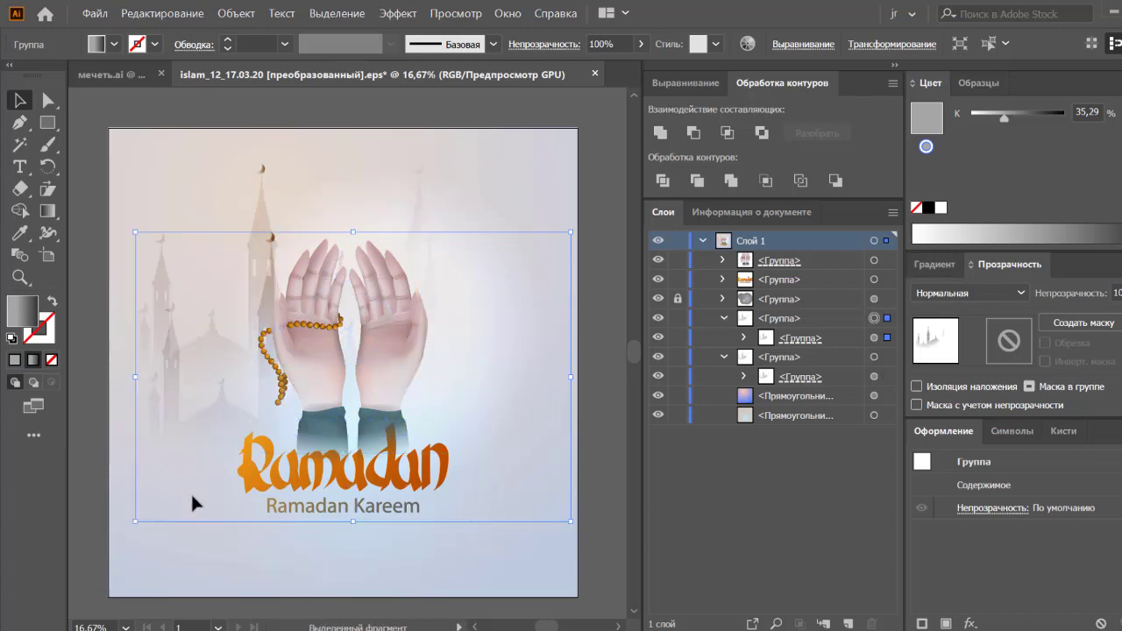
click(939, 265)
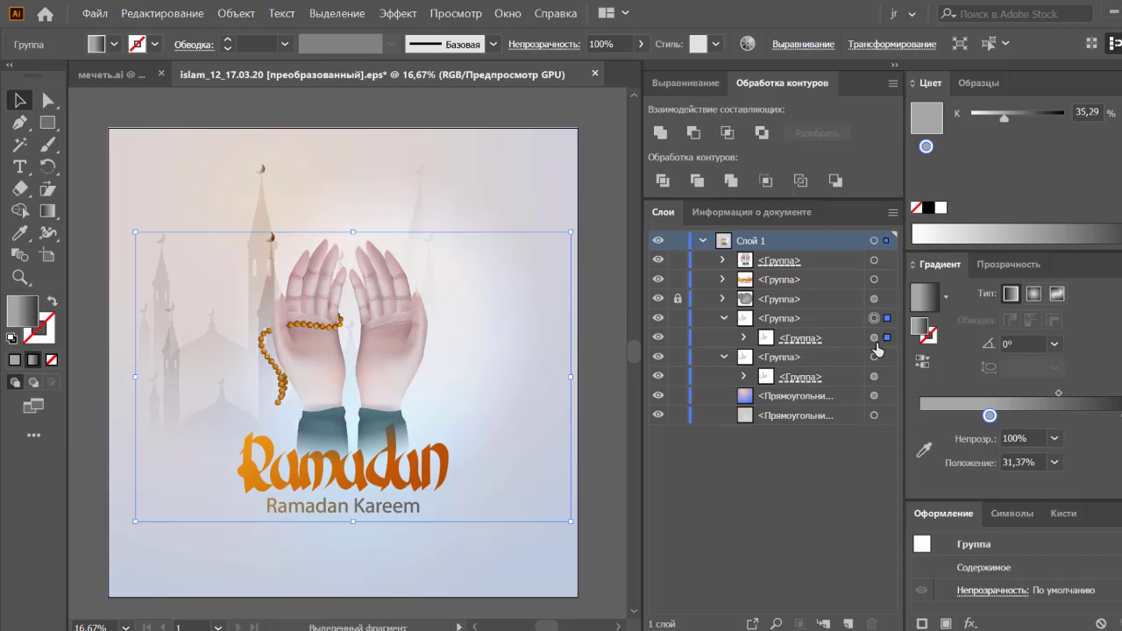
click(874, 338)
click(1008, 264)
- Draw a first mask gradient over the right mosque, then exit the mask and reselect the group
click(1008, 338)
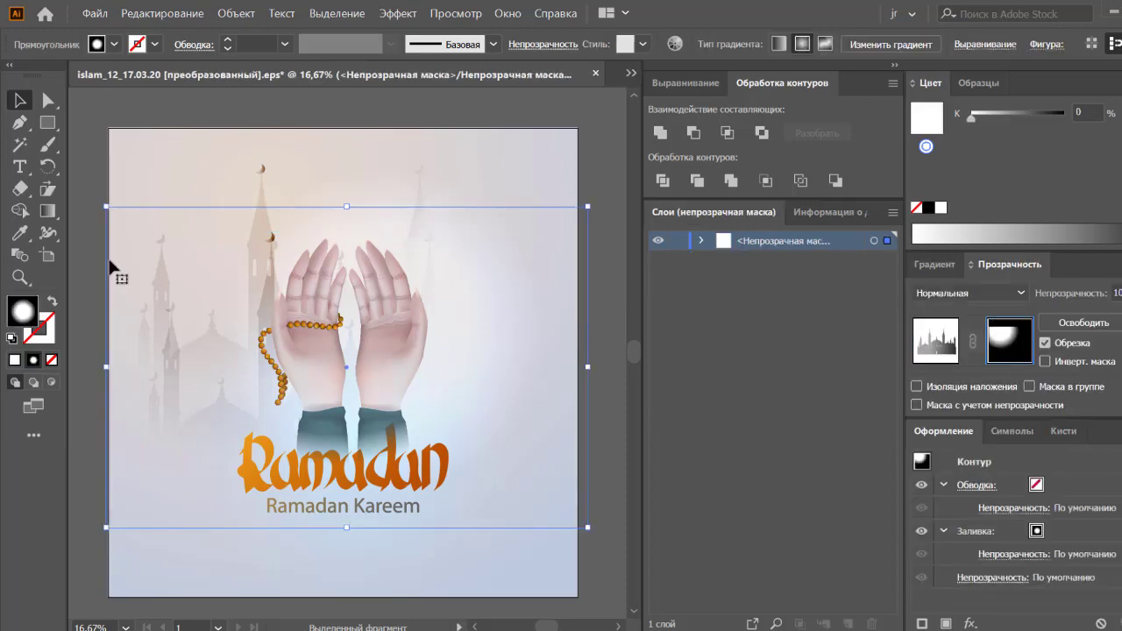
click(47, 210)
drag(536, 200, 265, 466)
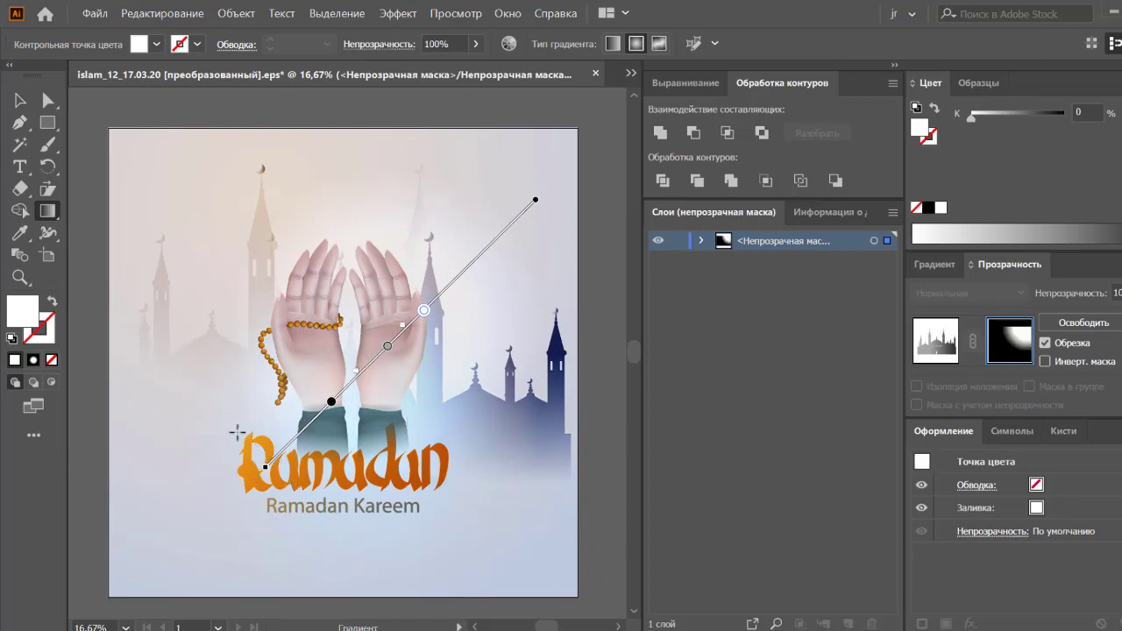
click(19, 100)
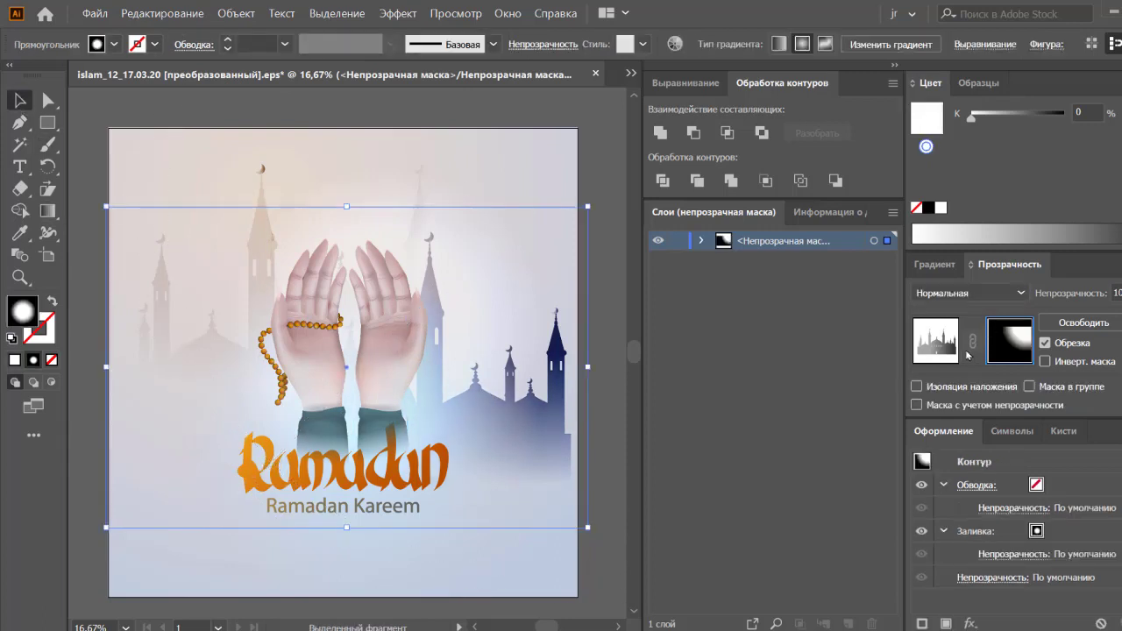
click(938, 347)
click(589, 443)
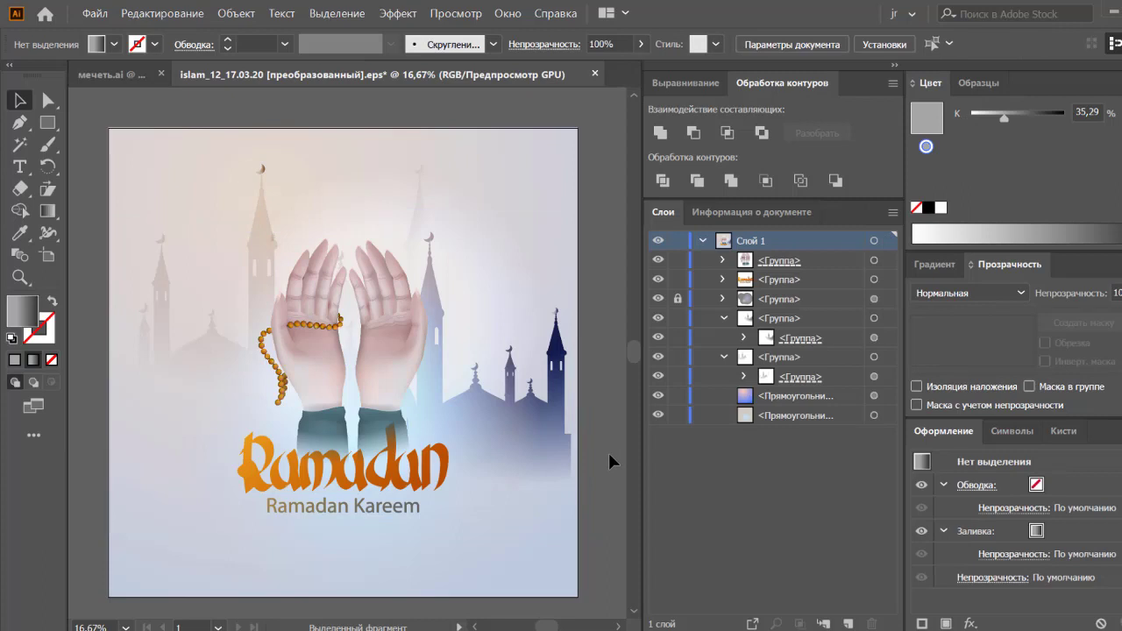
click(560, 467)
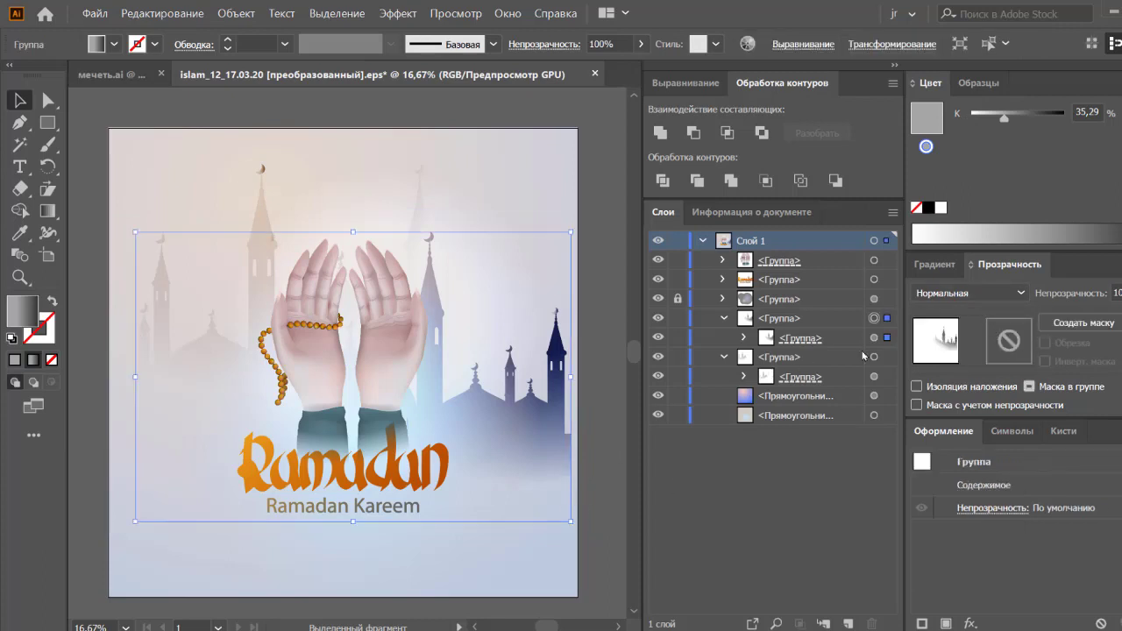
- Redraw a radial mask around the right mosque at about -51.9° with the black stop at 100%
click(1010, 342)
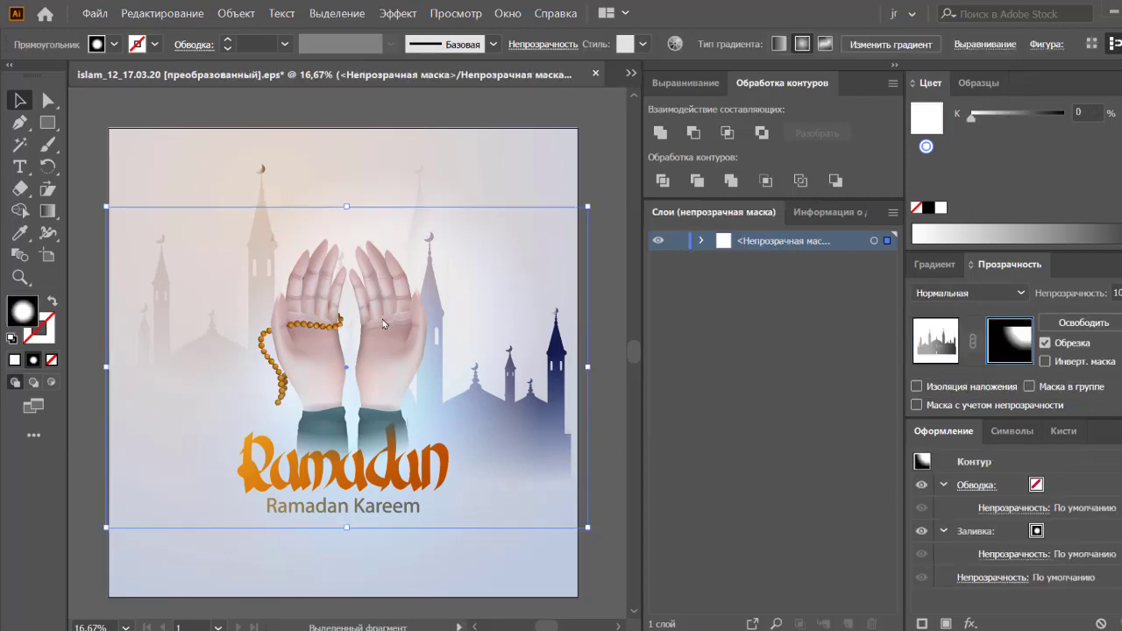
click(46, 210)
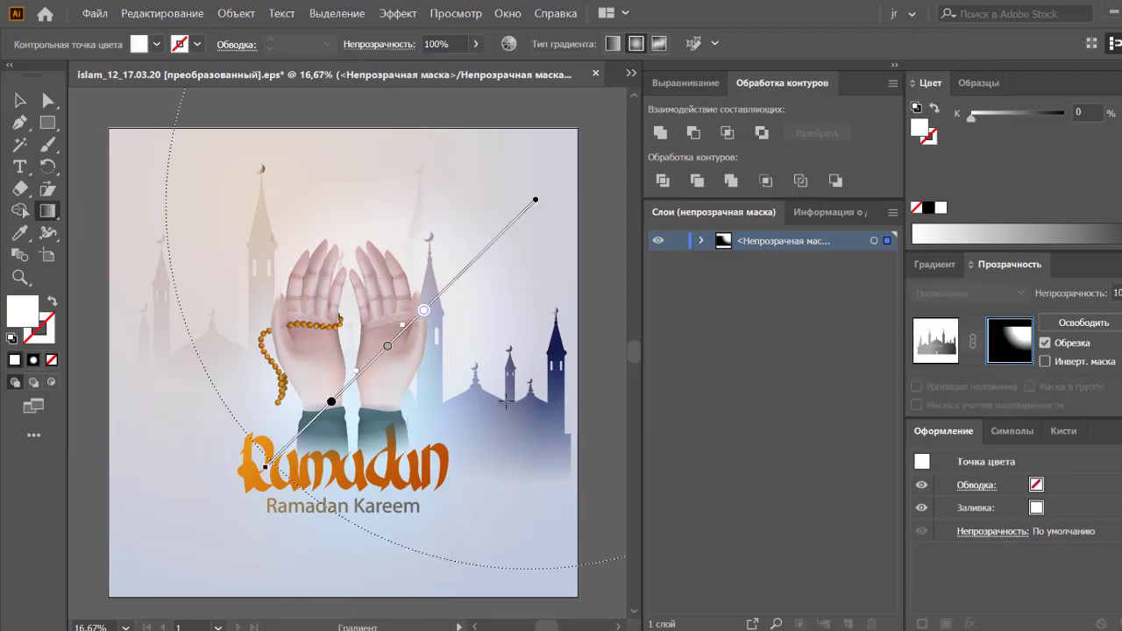
drag(498, 400, 561, 411)
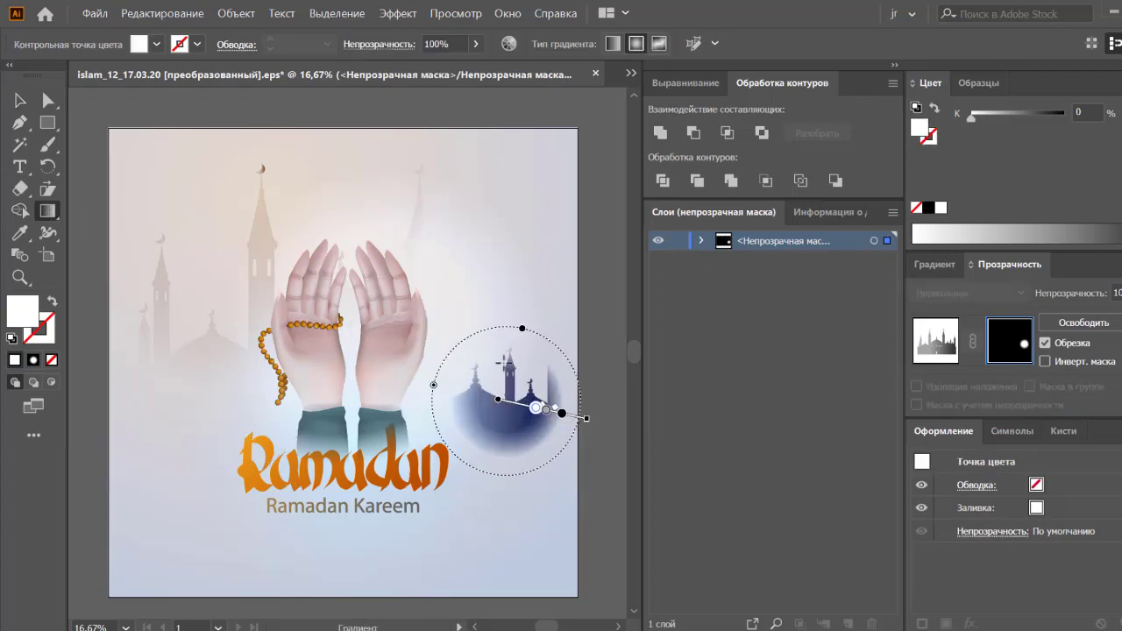
mouse_move(496, 356)
mouse_down()
mouse_move(565, 421)
mouse_move(589, 472)
mouse_up()
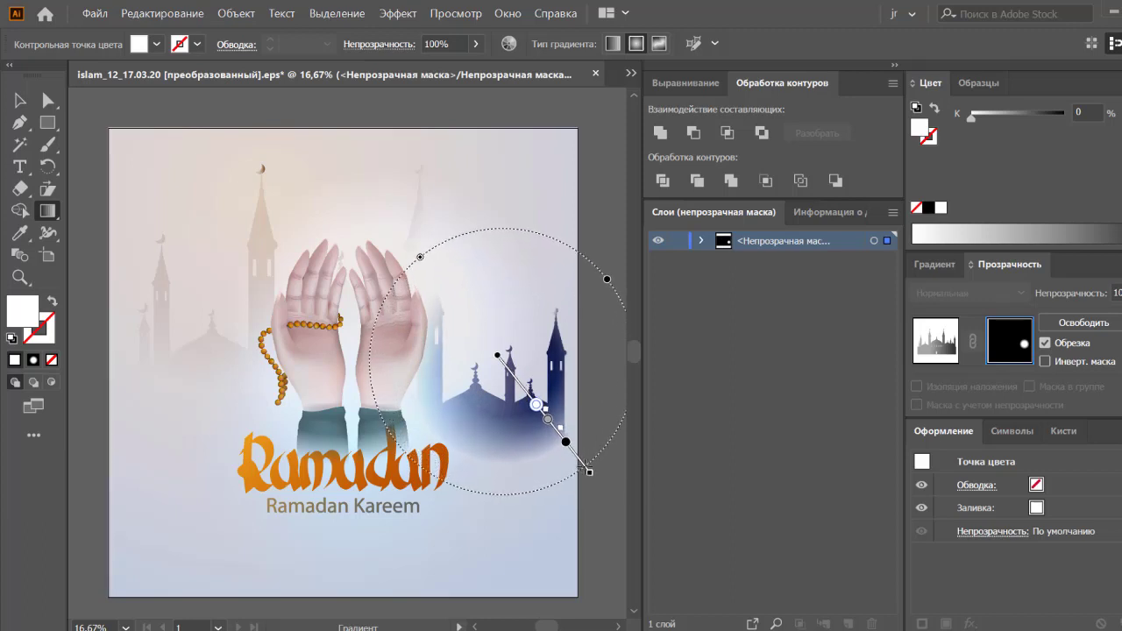
click(937, 268)
drag(1090, 416, 1119, 415)
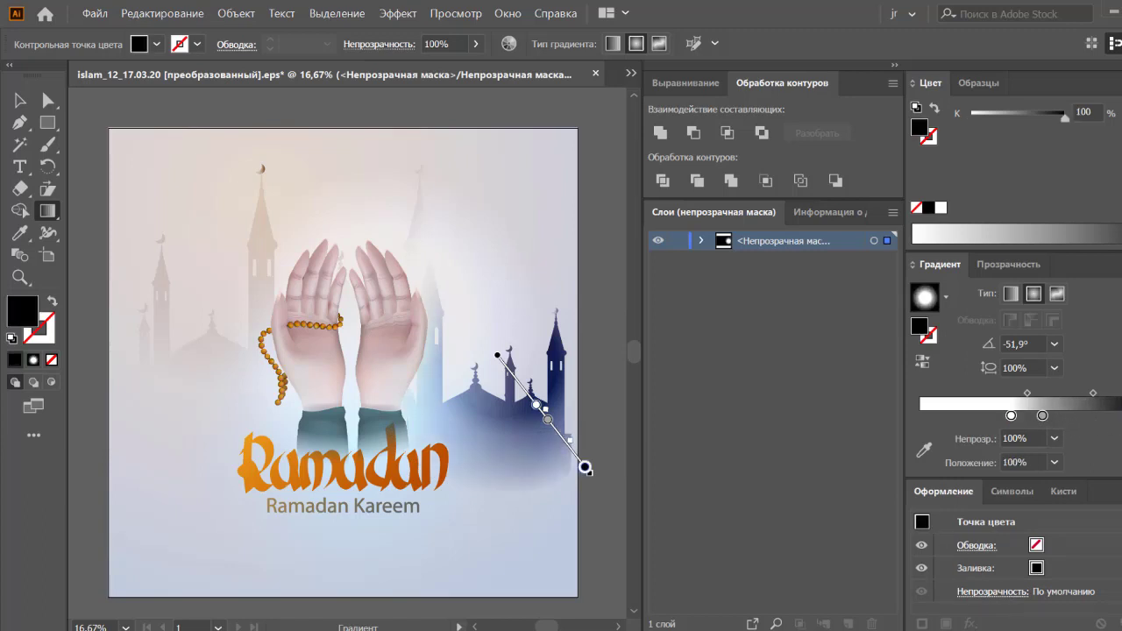
- Set mask stops to white at ~20% and grey at ~43%, and reposition the radial mask over the mosque
drag(1113, 415, 1093, 416)
drag(1011, 416, 963, 416)
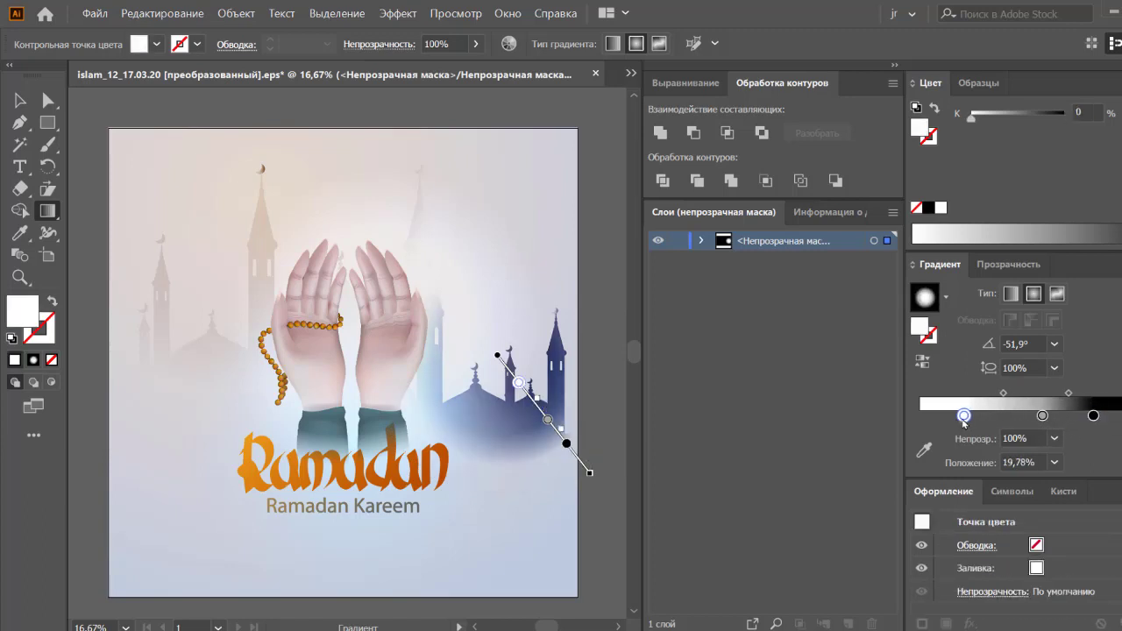
drag(1071, 419, 1017, 416)
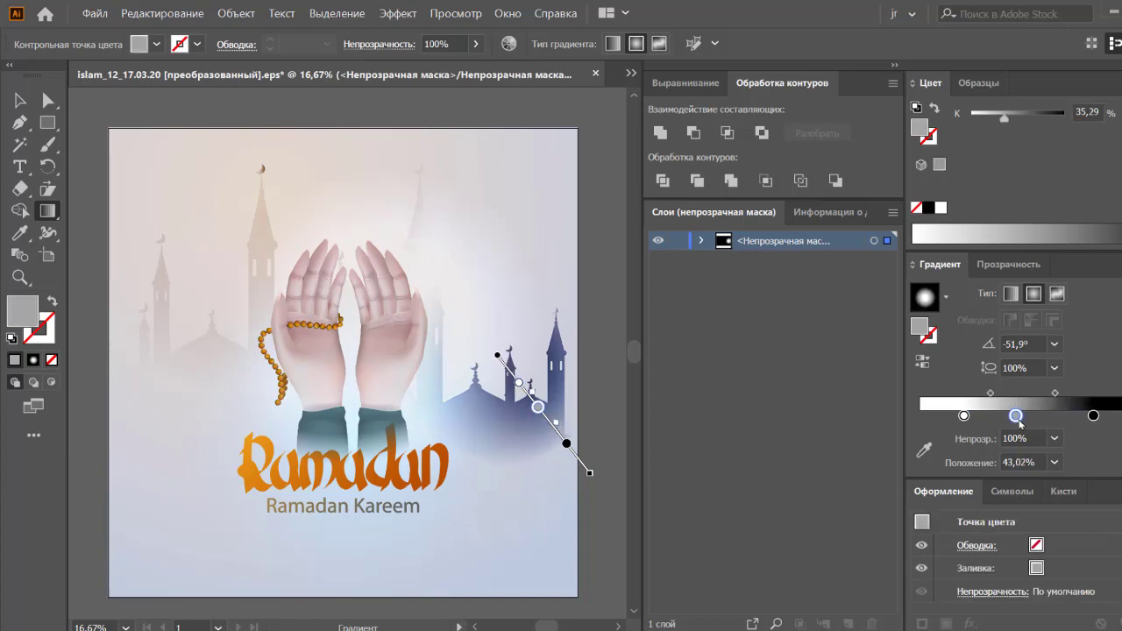
drag(414, 348, 530, 498)
drag(482, 401, 552, 474)
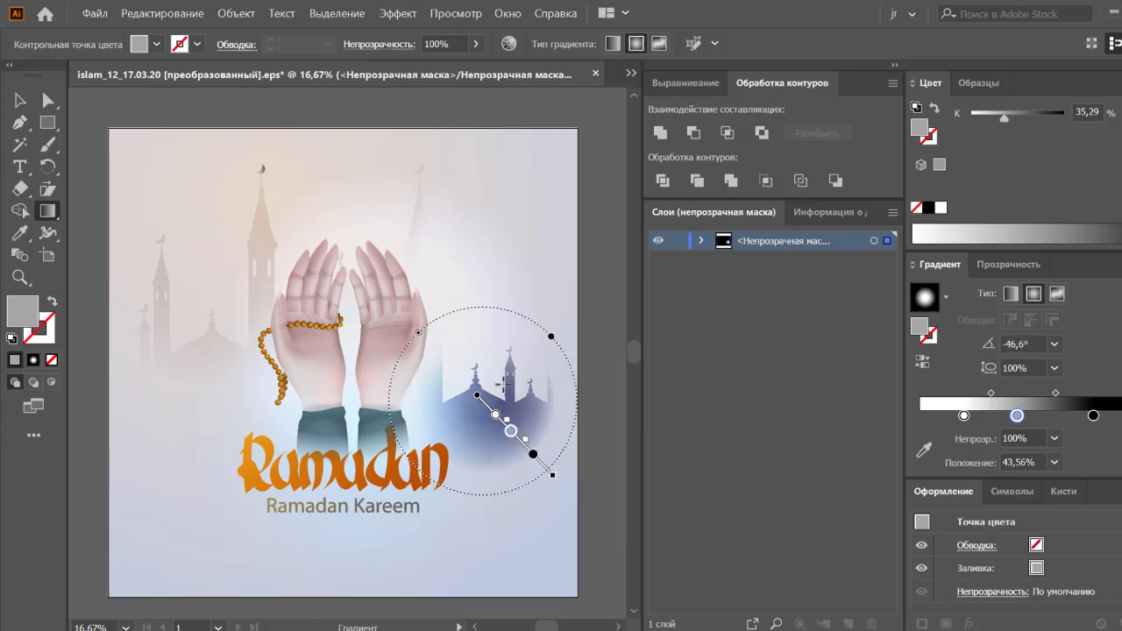
drag(501, 376, 518, 501)
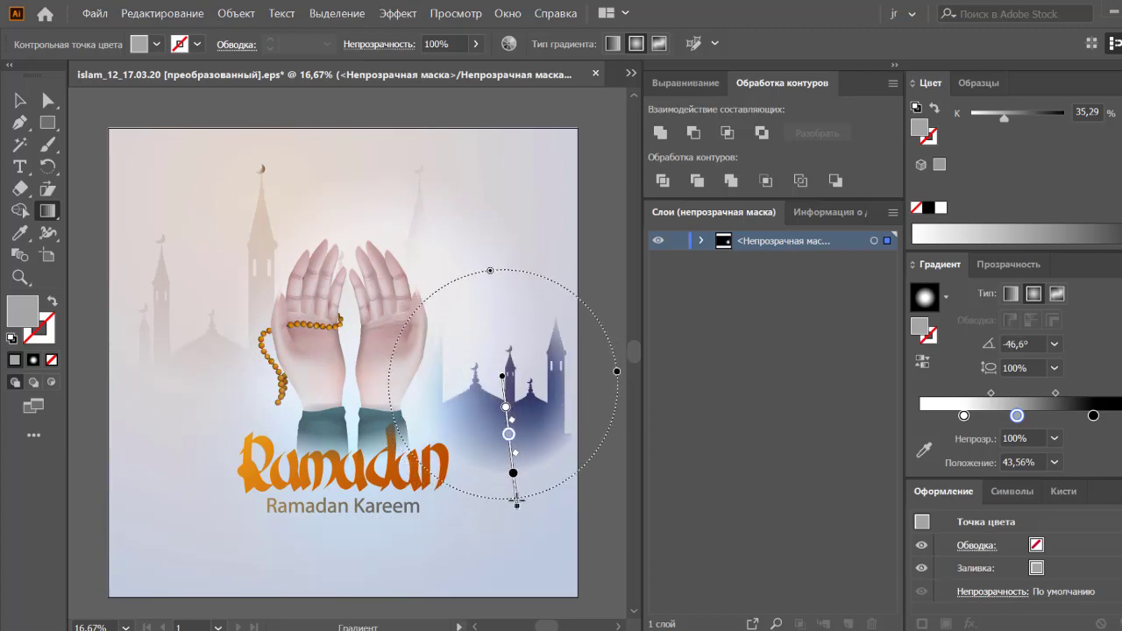
drag(436, 415, 524, 535)
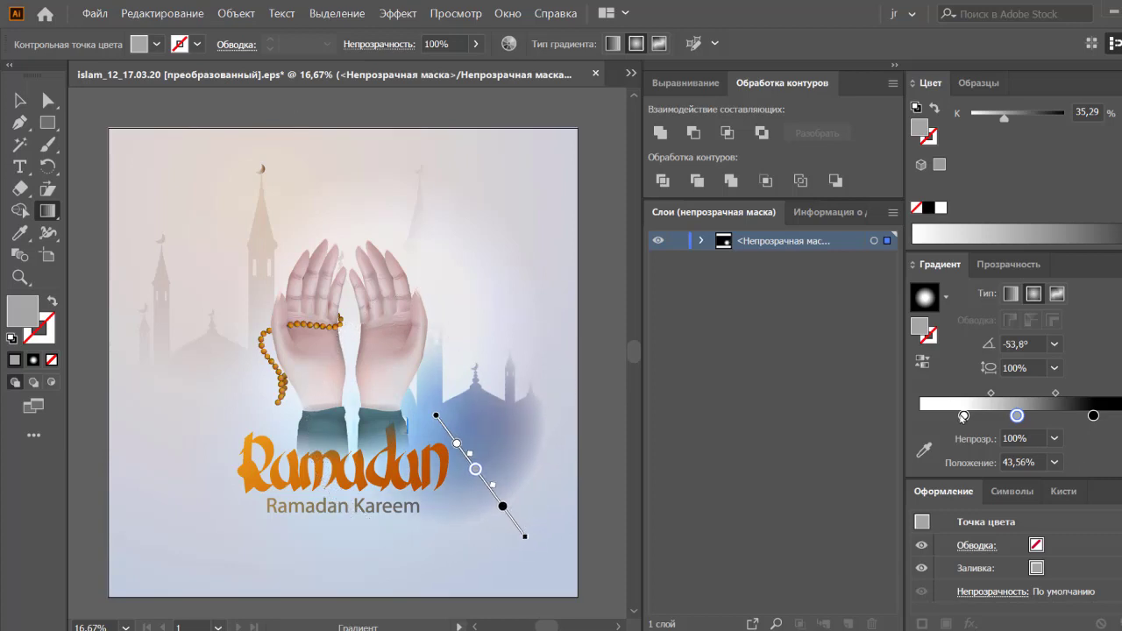
- Remove the white stop, move the first stop left, set black to ~95%, and redraw the mask at -71.3°
drag(962, 417, 961, 459)
drag(1017, 415, 933, 407)
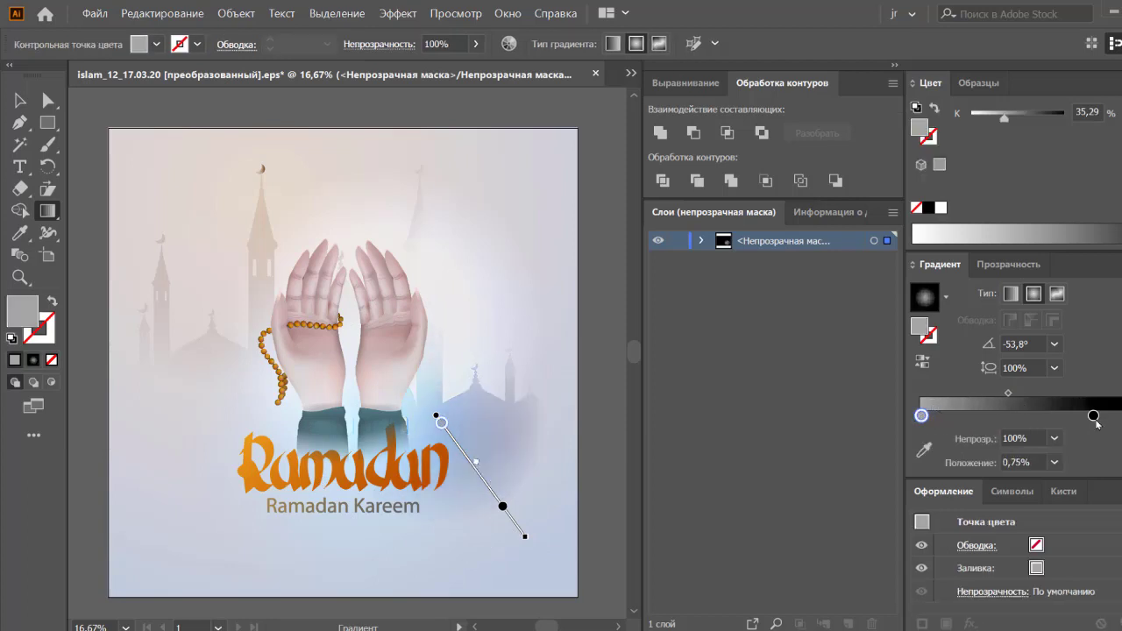
mouse_move(1094, 415)
mouse_down()
mouse_move(1121, 418)
mouse_move(1102, 415)
mouse_up()
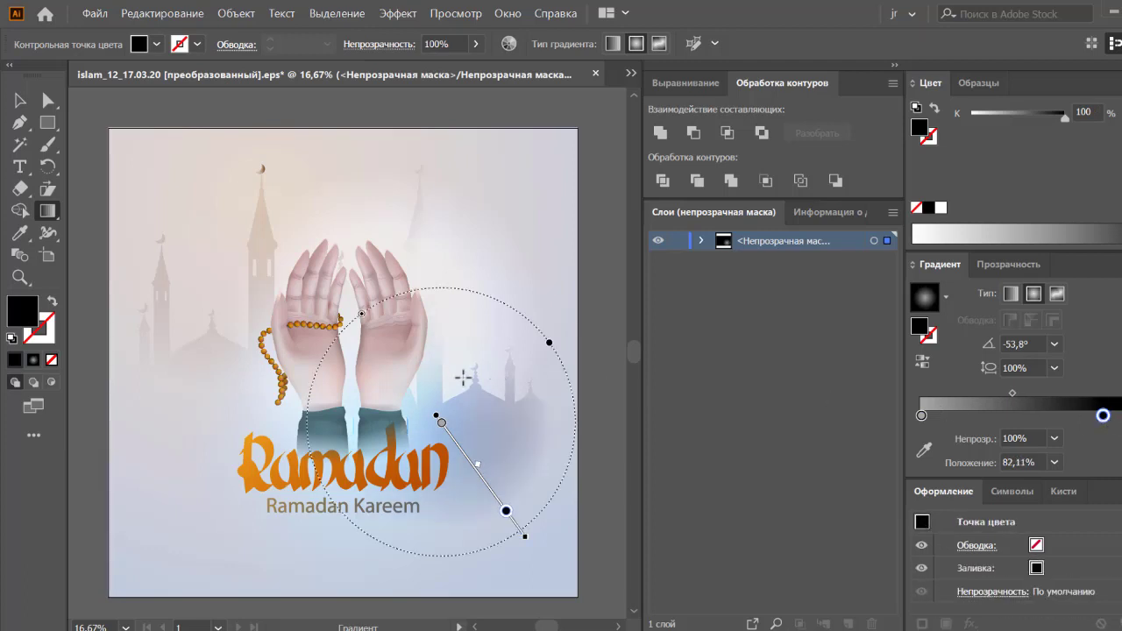
drag(463, 377, 526, 533)
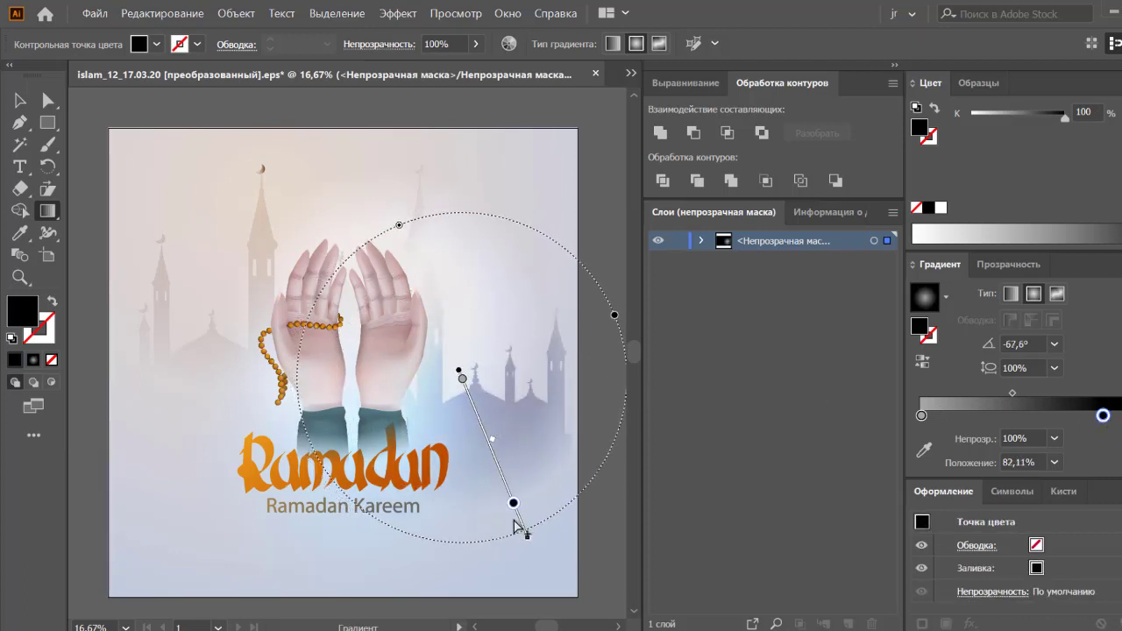
drag(432, 422, 523, 527)
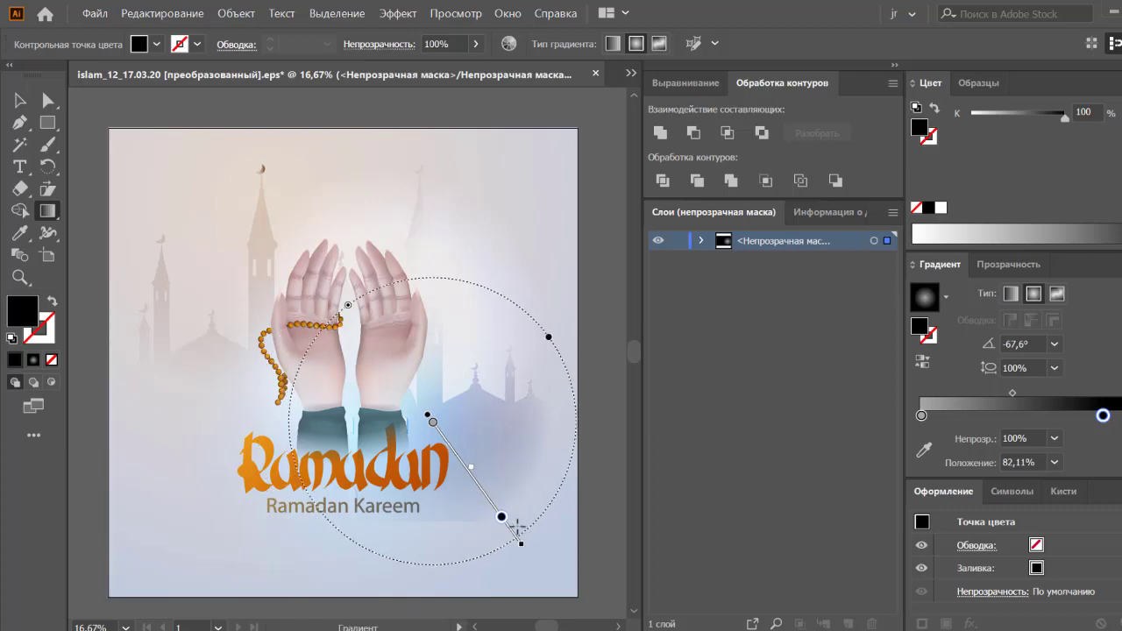
drag(464, 379, 505, 496)
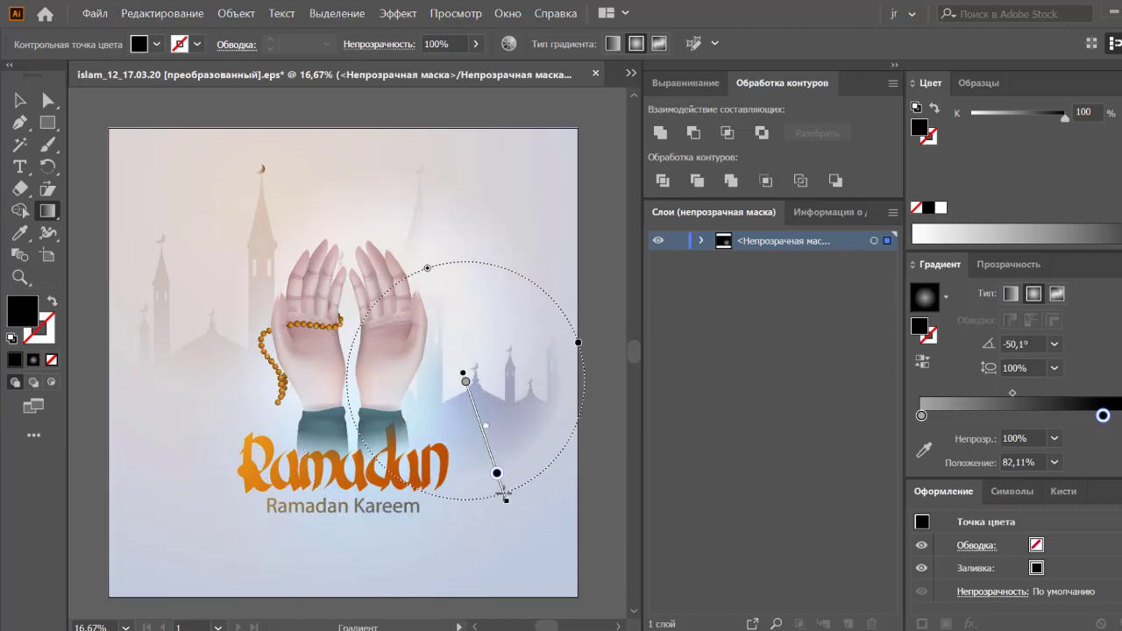
- Exit mask editing back to the artwork and collapse the expanded groups in Layers
click(19, 100)
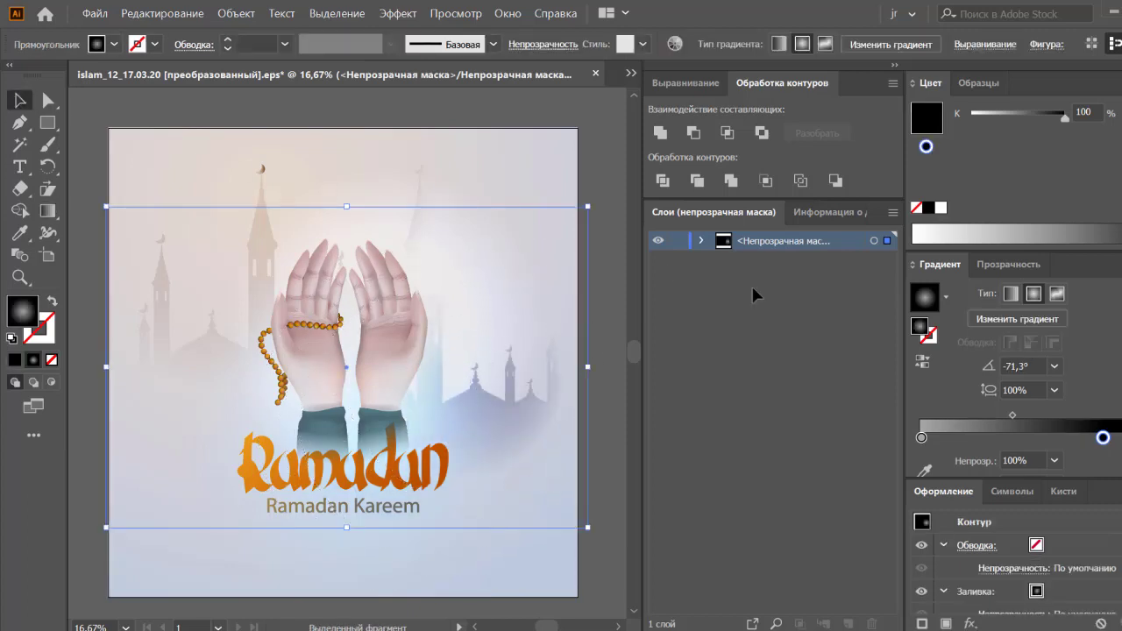
click(1008, 263)
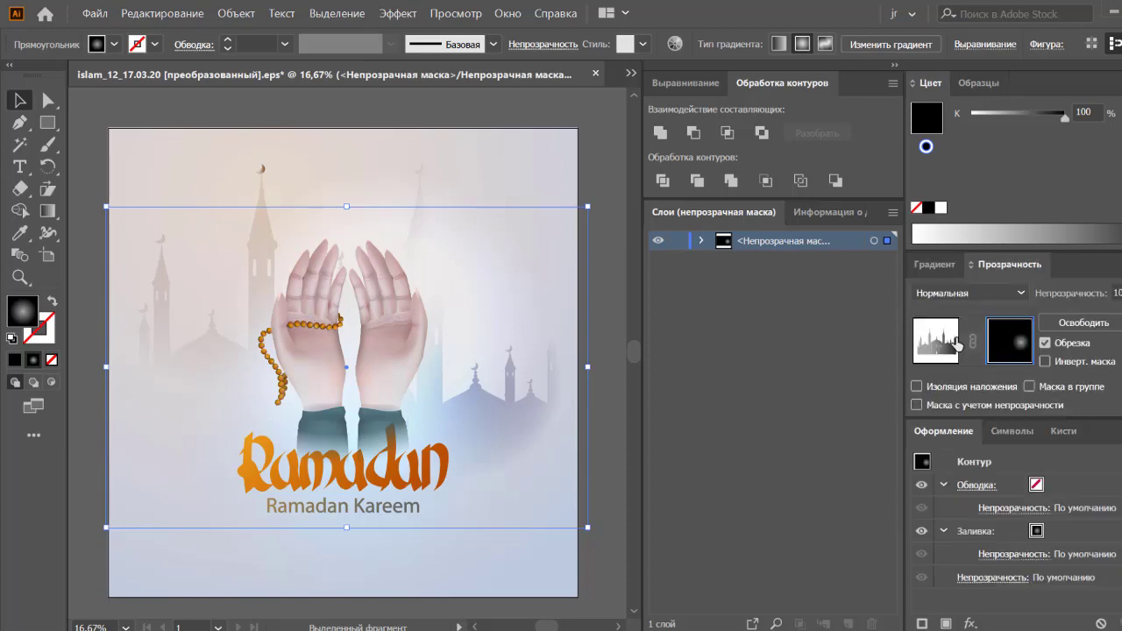
click(935, 341)
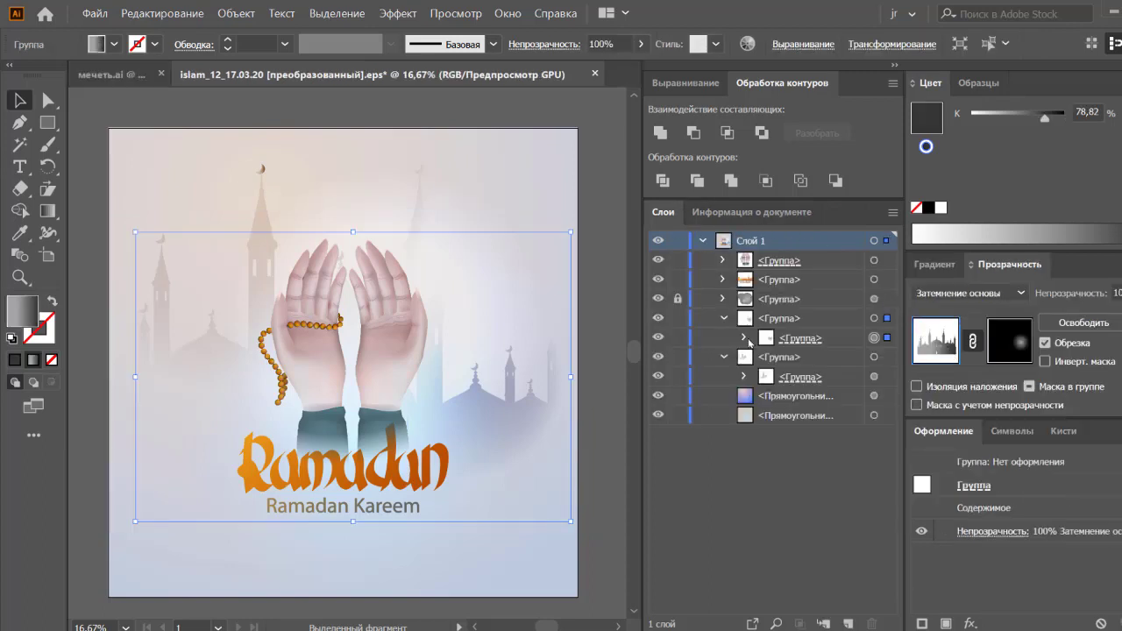
click(743, 337)
click(724, 318)
click(723, 337)
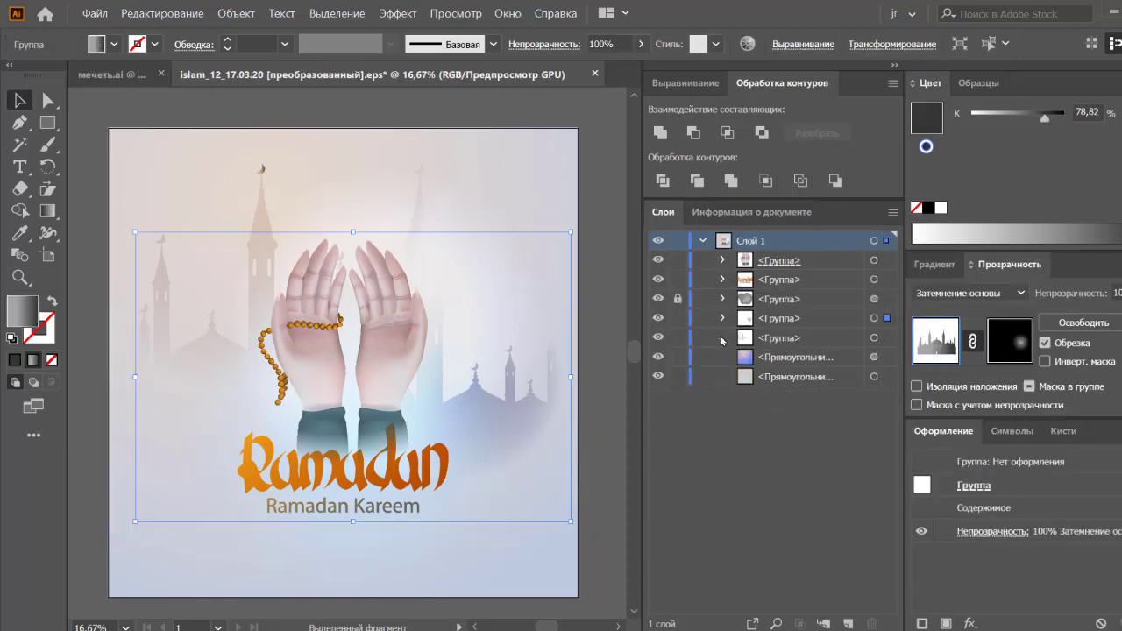
click(609, 331)
click(533, 387)
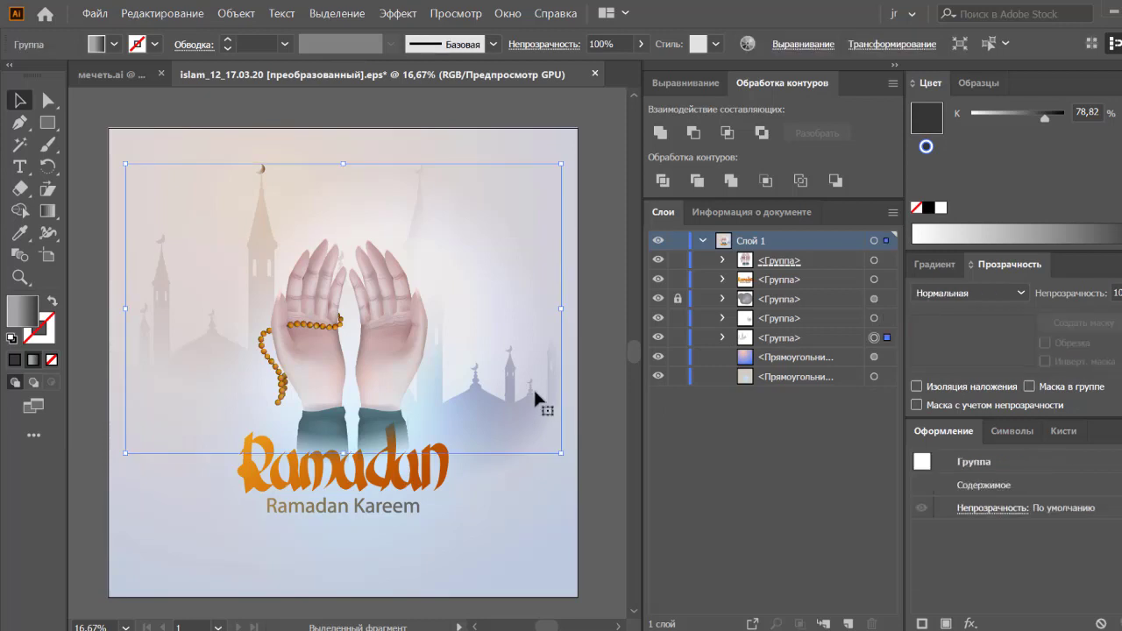
click(593, 396)
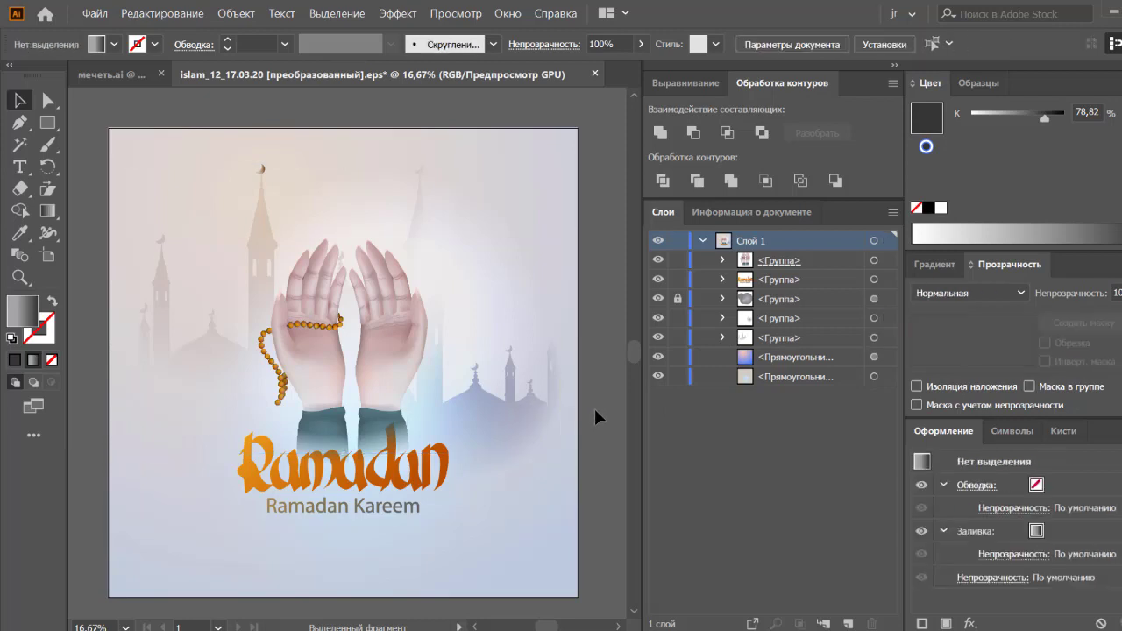
- Set the background gradient's left stop to pale green (193, 228, 182) and hide the lavender overlay
click(874, 376)
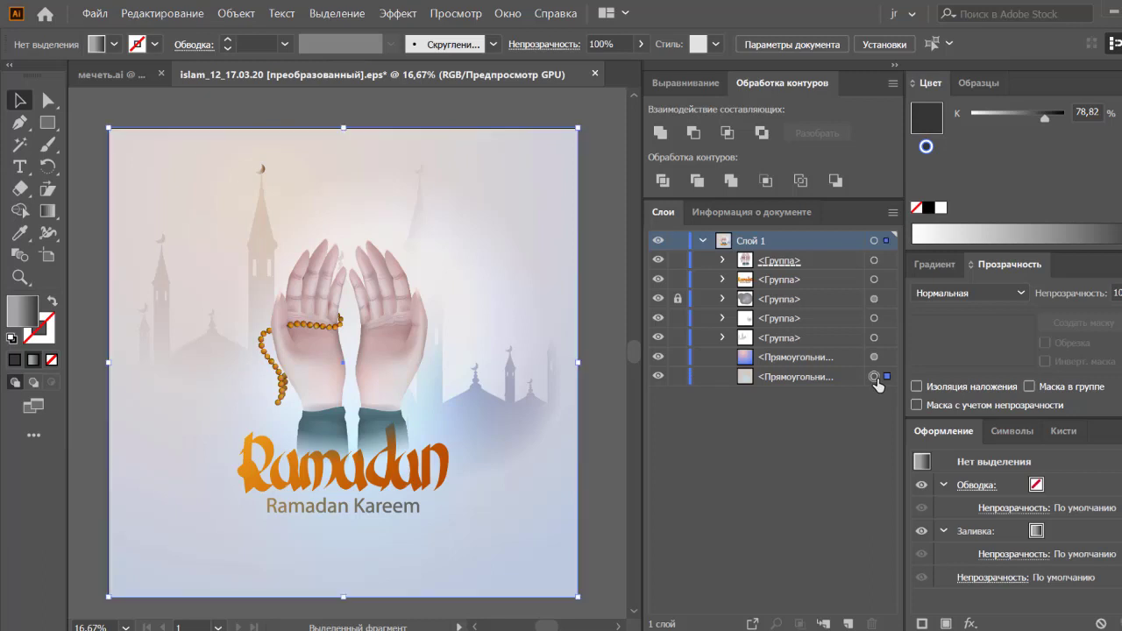
key(ctrl+F9)
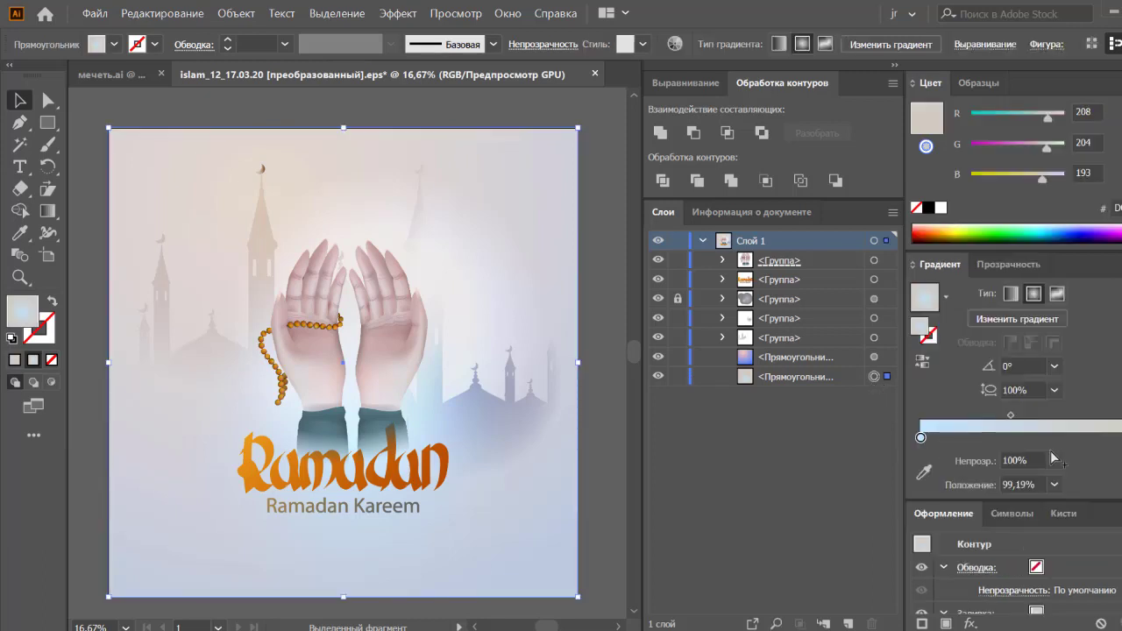
click(1032, 120)
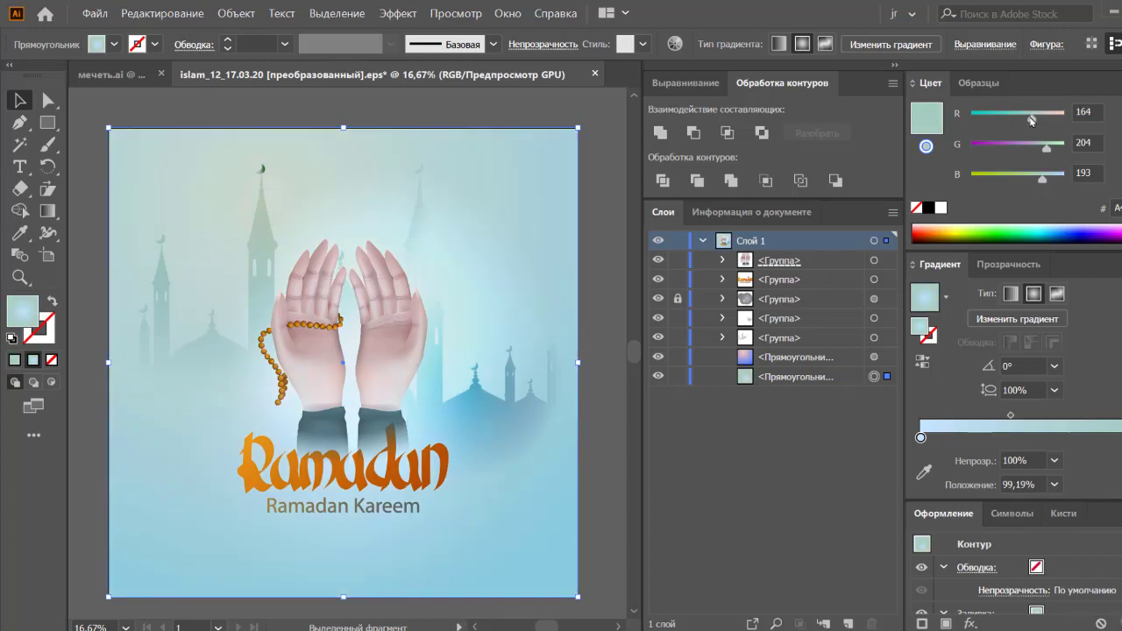
click(1034, 151)
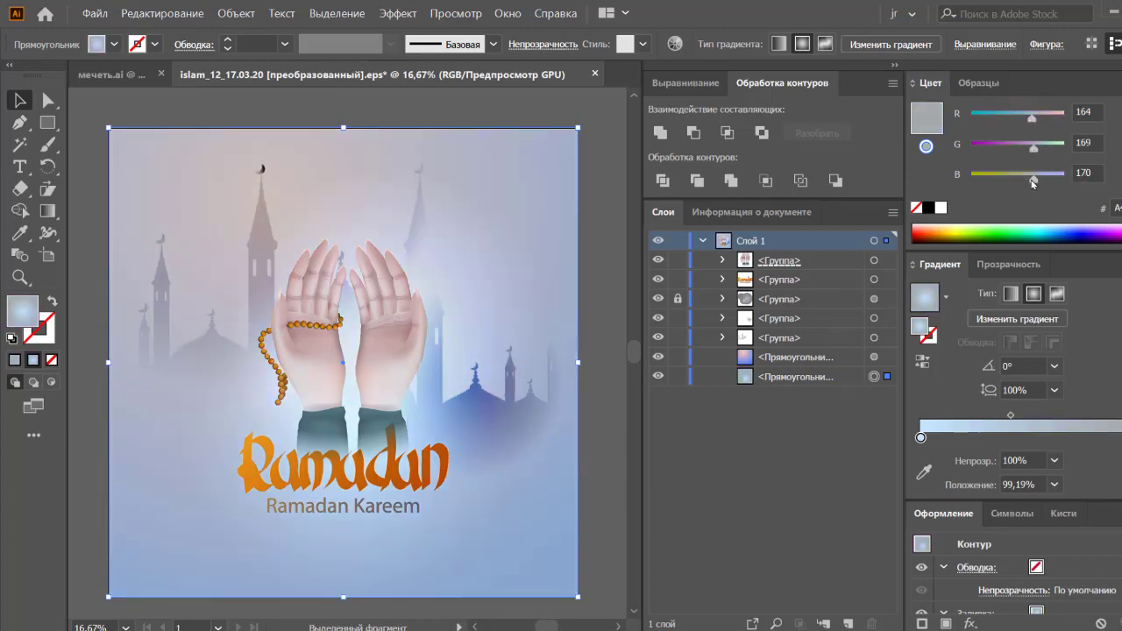
click(921, 438)
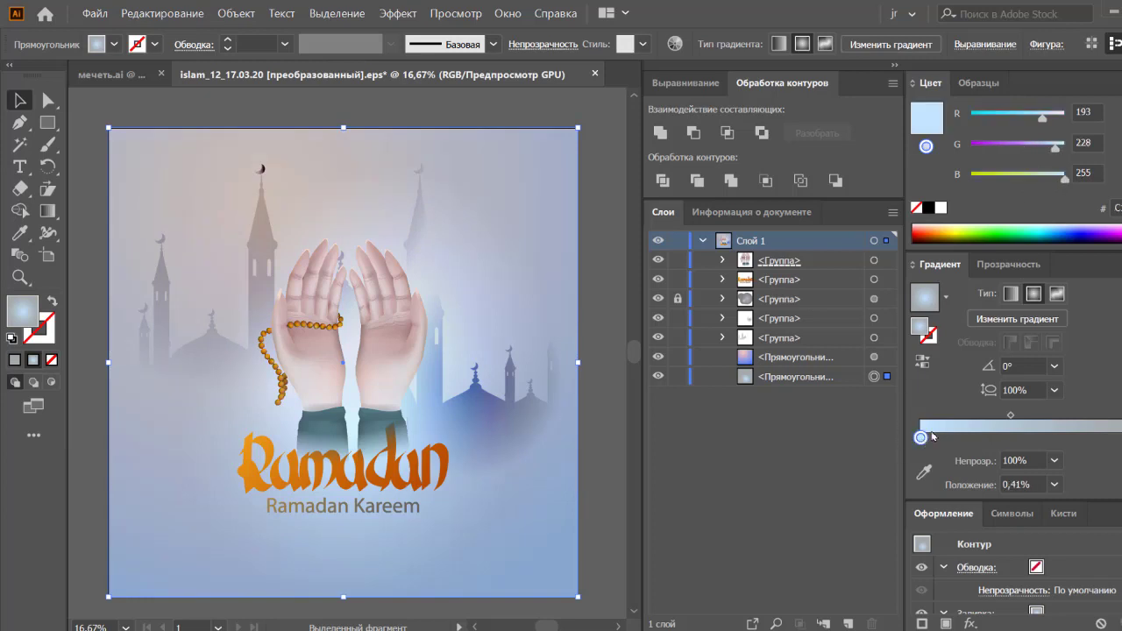
drag(1046, 180, 1038, 179)
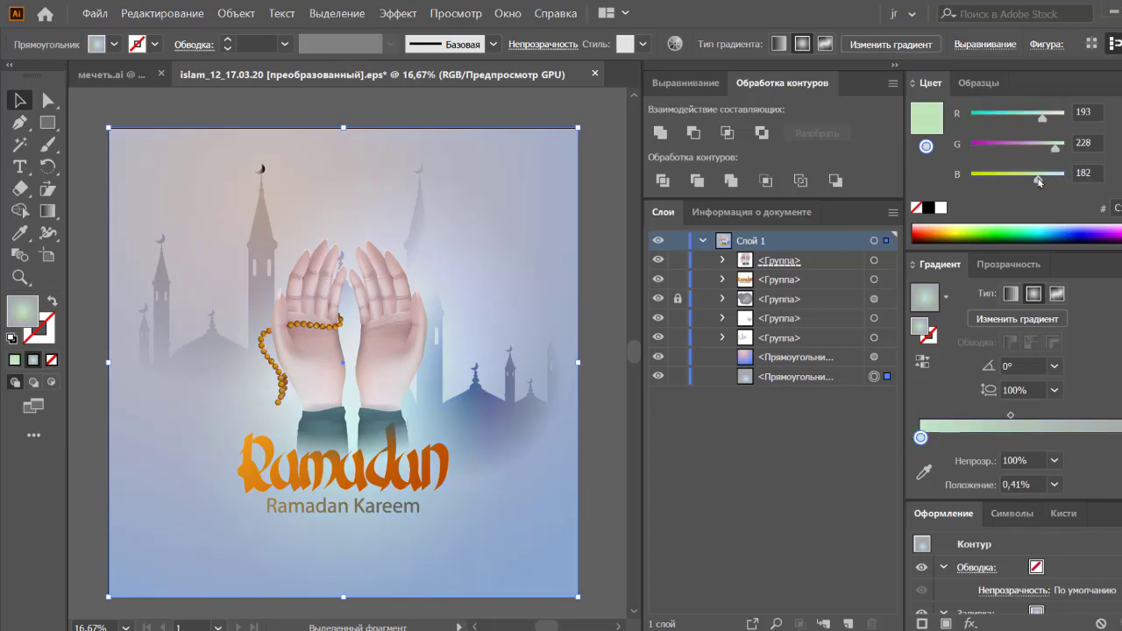
click(658, 357)
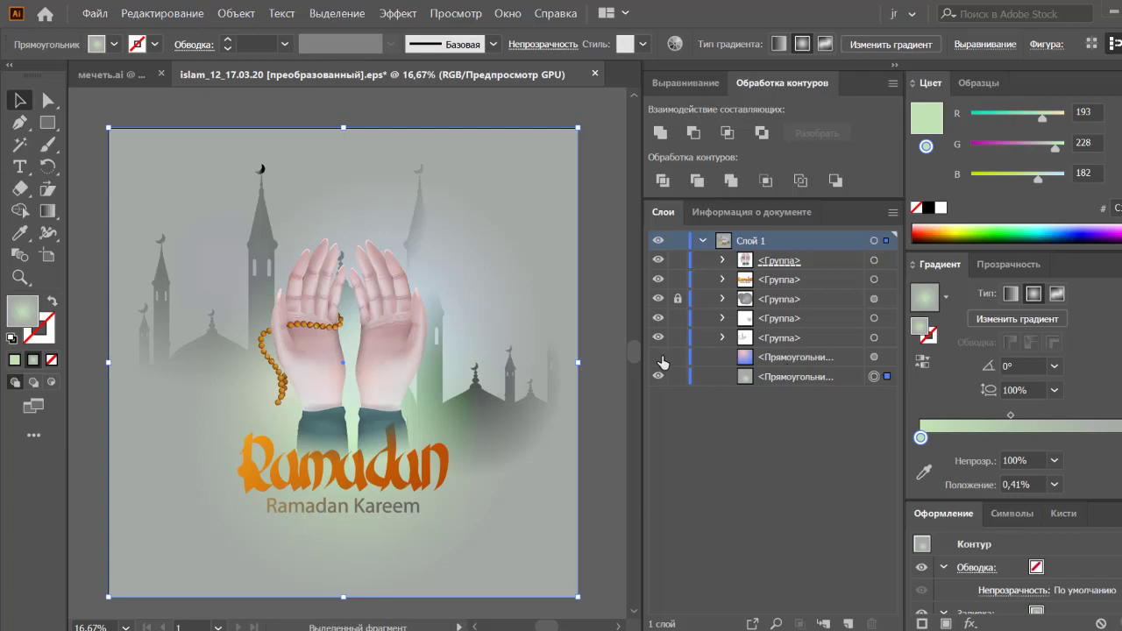
- Unhide the lavender overlay and darken its gradient's blue end stop to dusky violet (52, 53, 94)
click(658, 357)
click(873, 358)
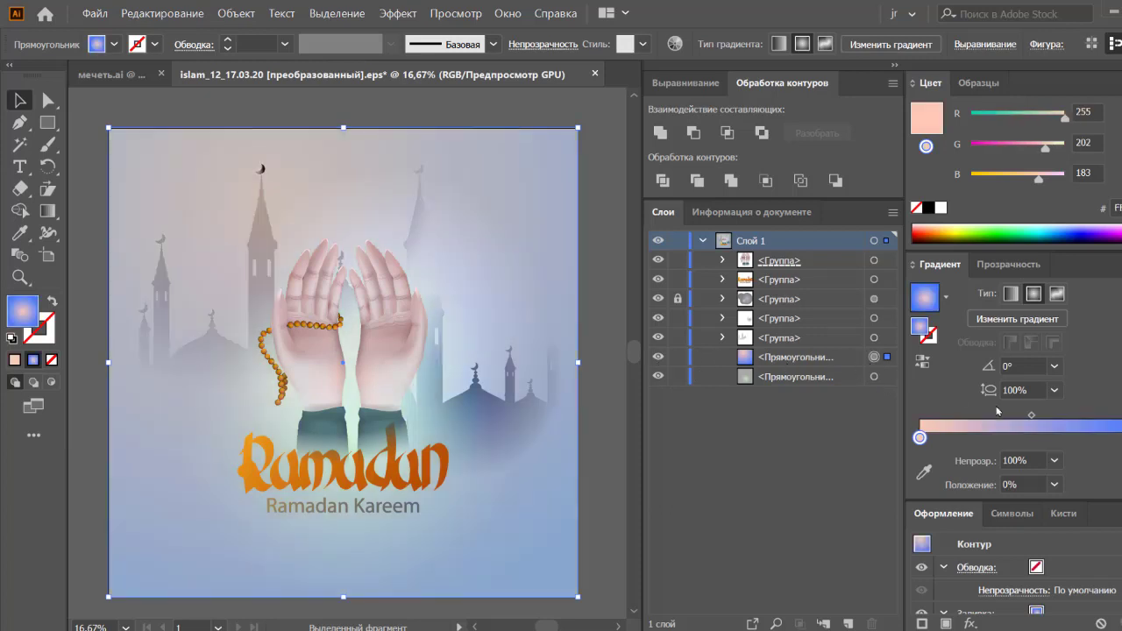
click(1120, 437)
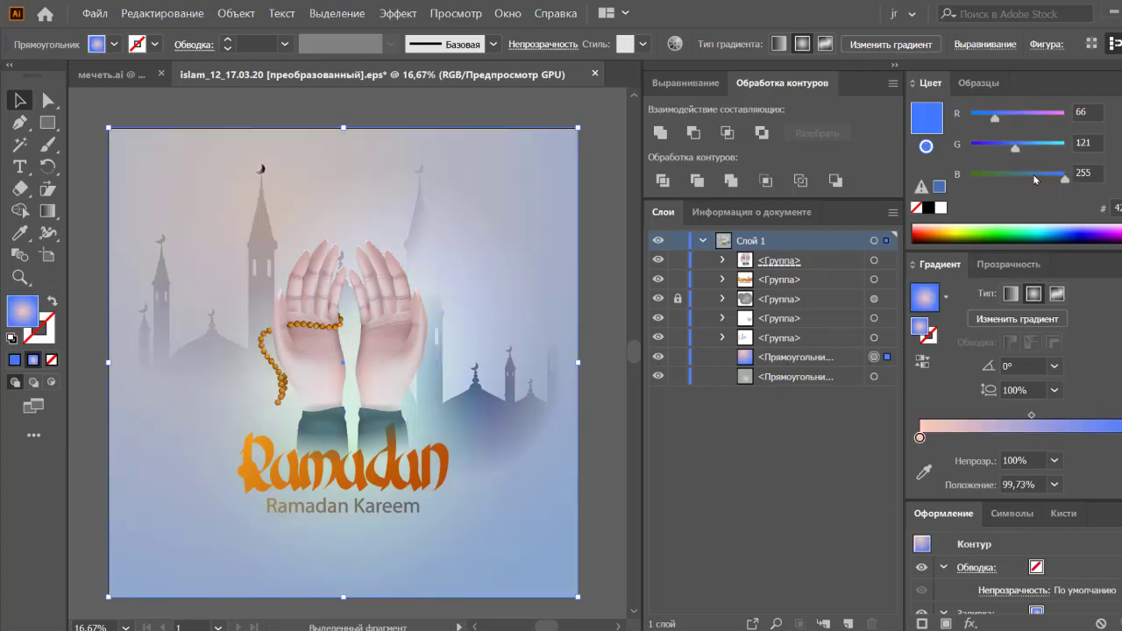
click(1030, 175)
drag(1030, 181, 1042, 185)
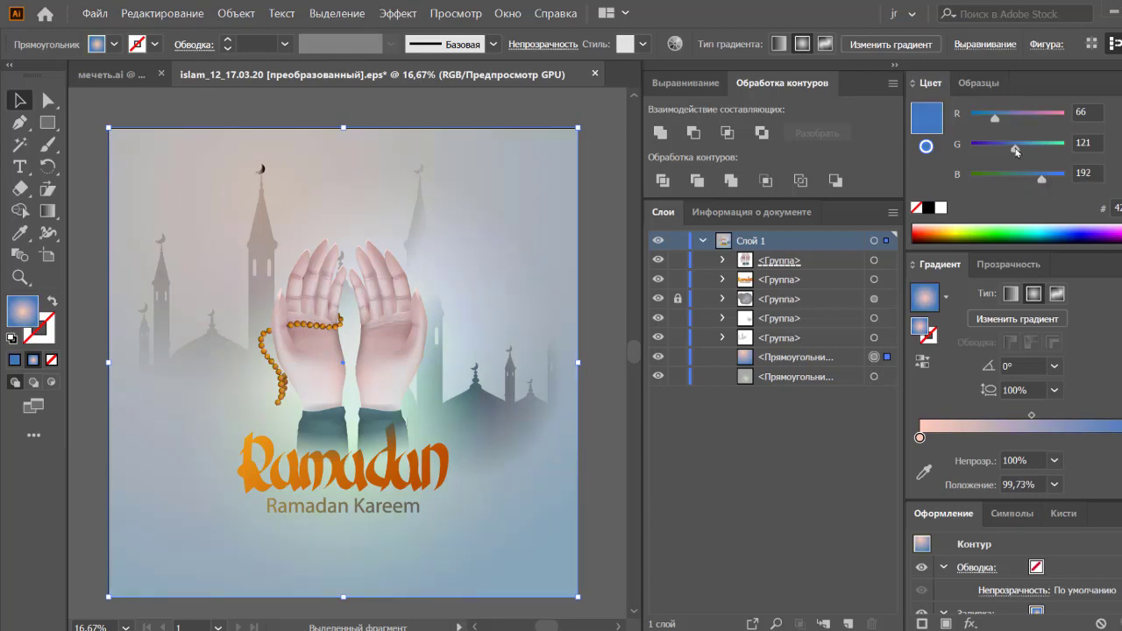
mouse_move(1016, 150)
mouse_down()
mouse_move(991, 149)
mouse_move(1004, 178)
mouse_up()
click(1017, 179)
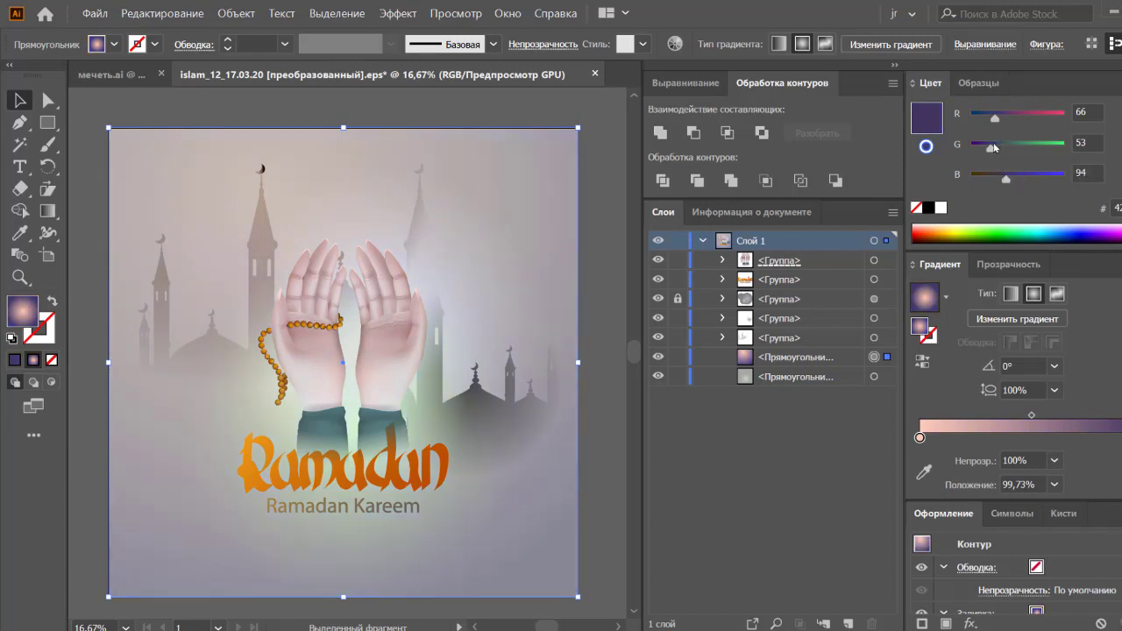
drag(992, 122, 984, 122)
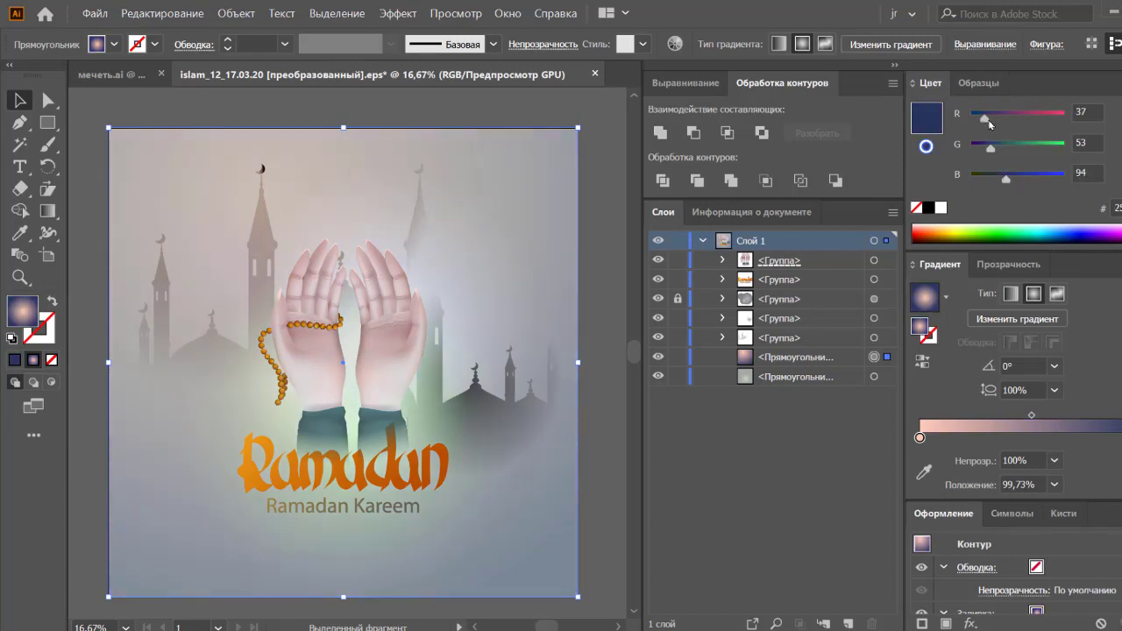
click(621, 390)
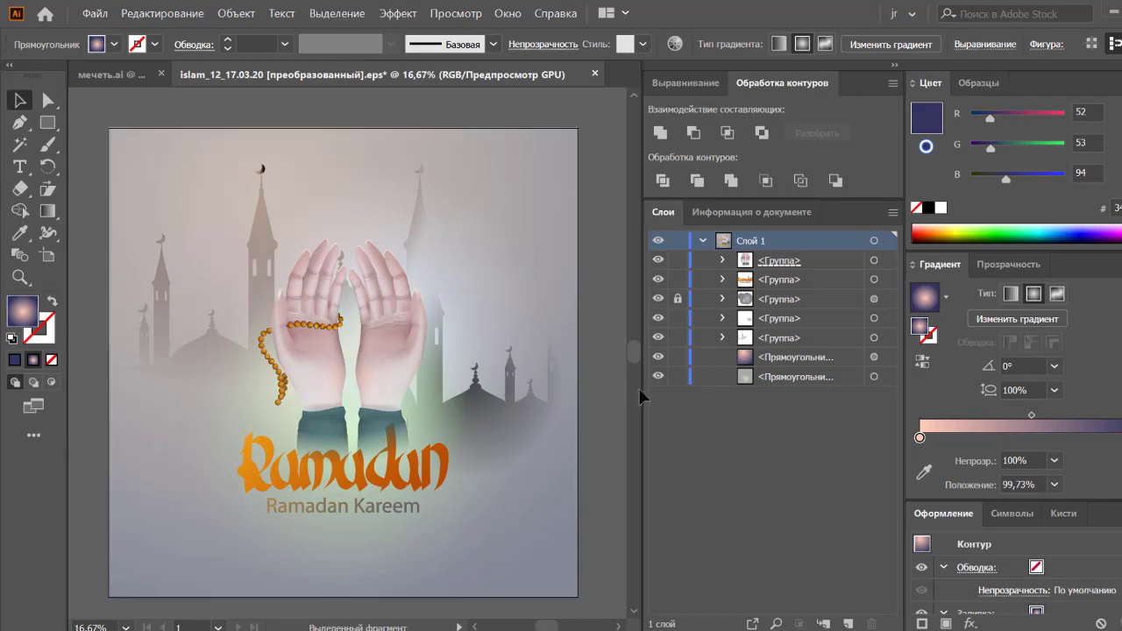
click(490, 403)
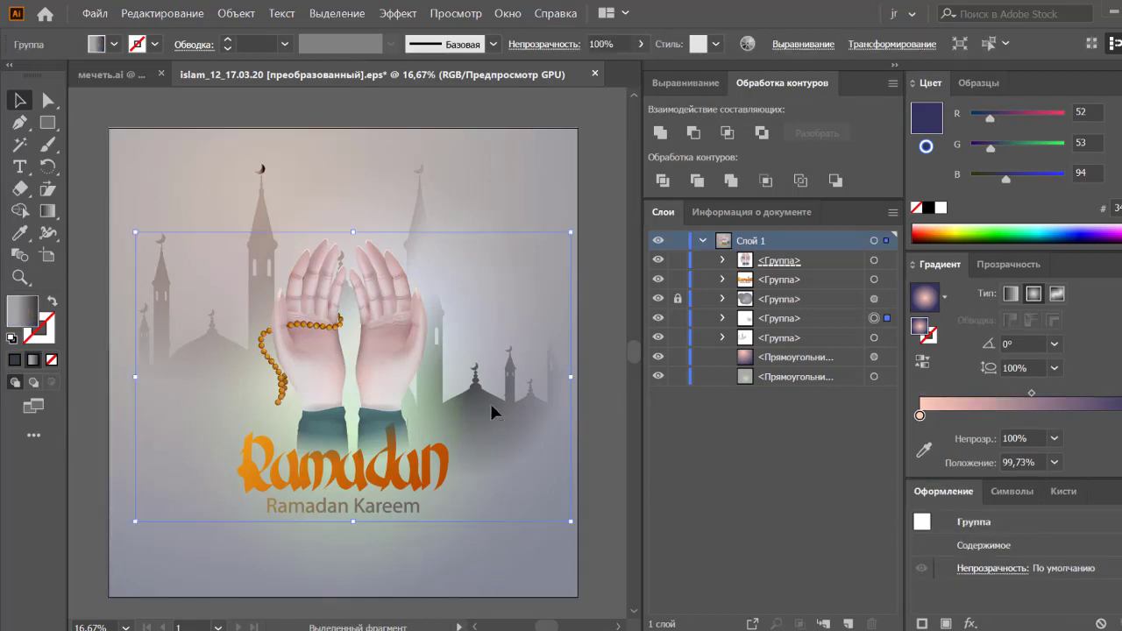
- Move the praying hands and Ramadan lettering down-right together, then nudge the hands lower
click(723, 319)
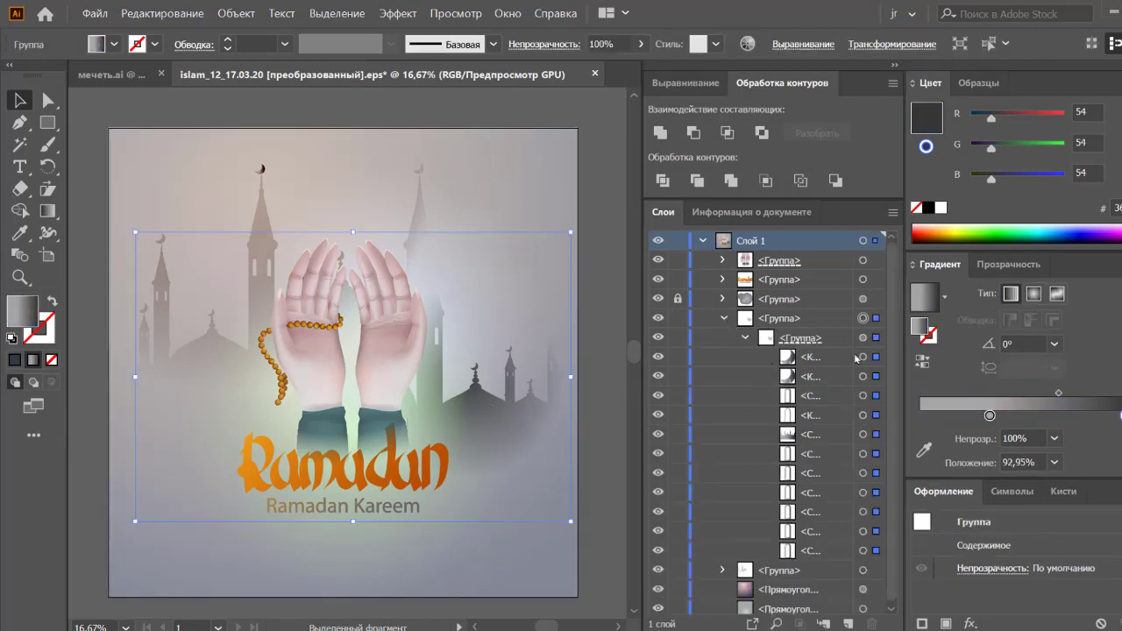
click(745, 337)
click(611, 307)
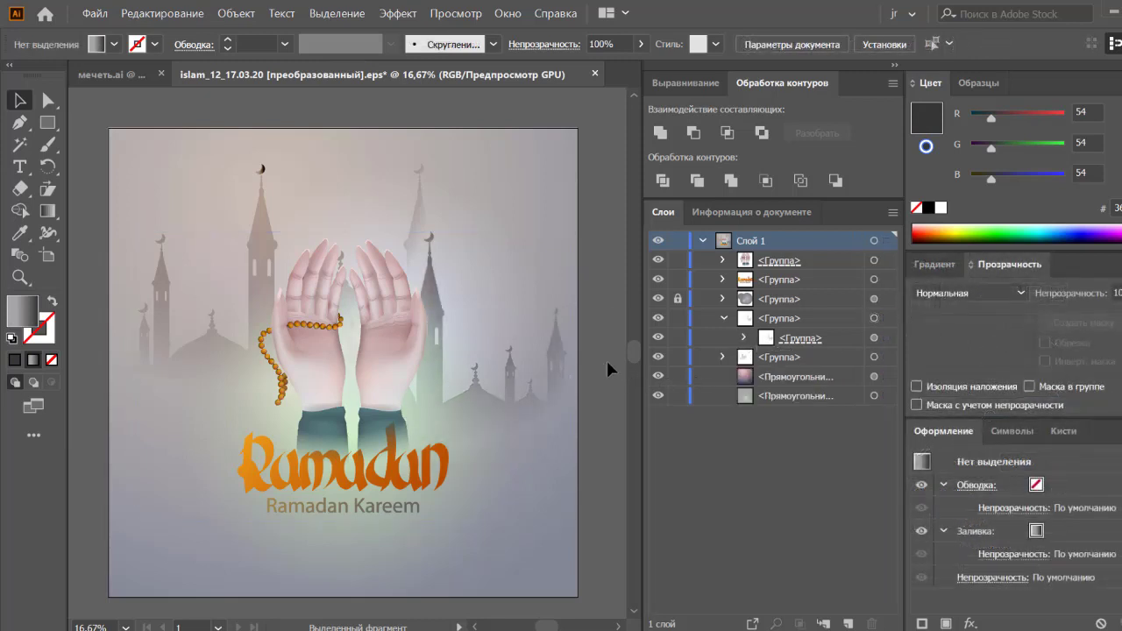
click(375, 403)
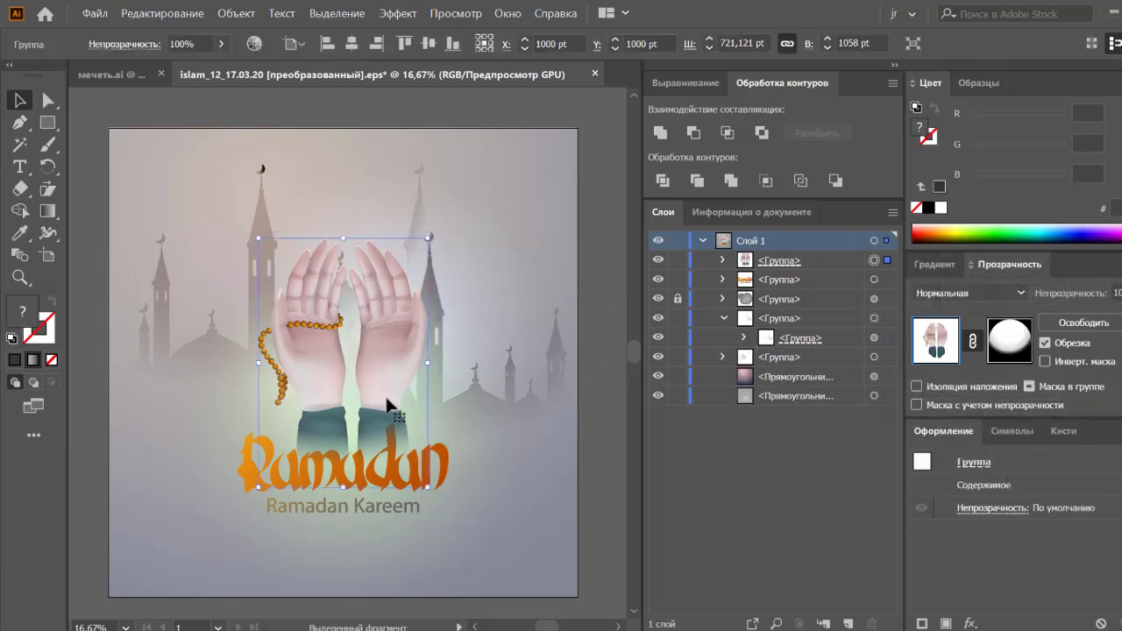
shift+click(247, 473)
drag(408, 439, 514, 488)
click(614, 447)
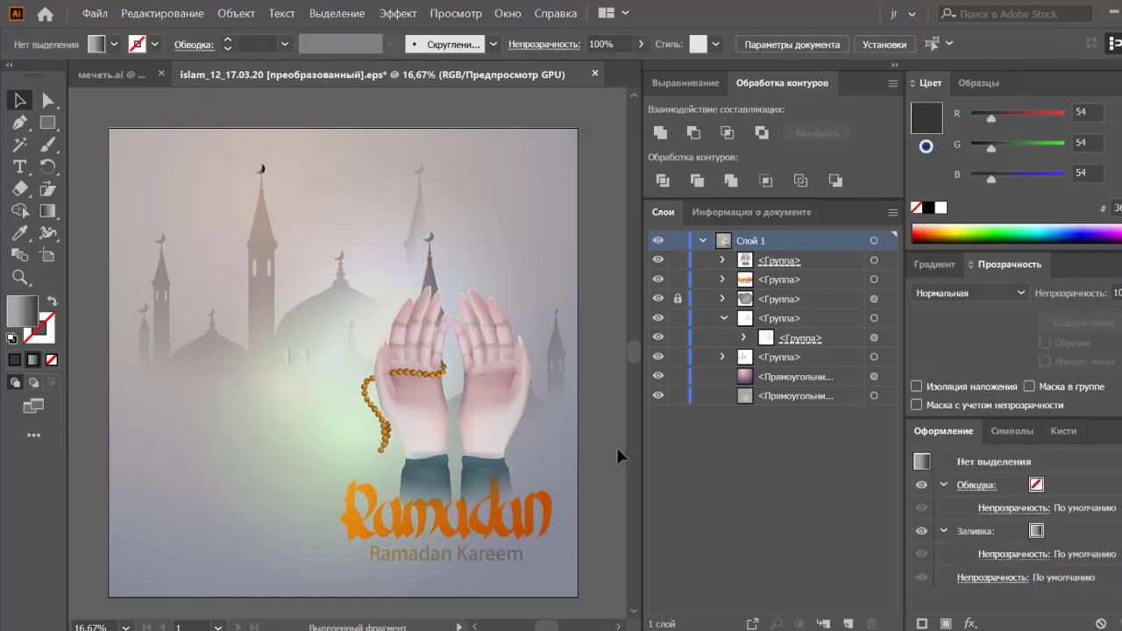
click(444, 303)
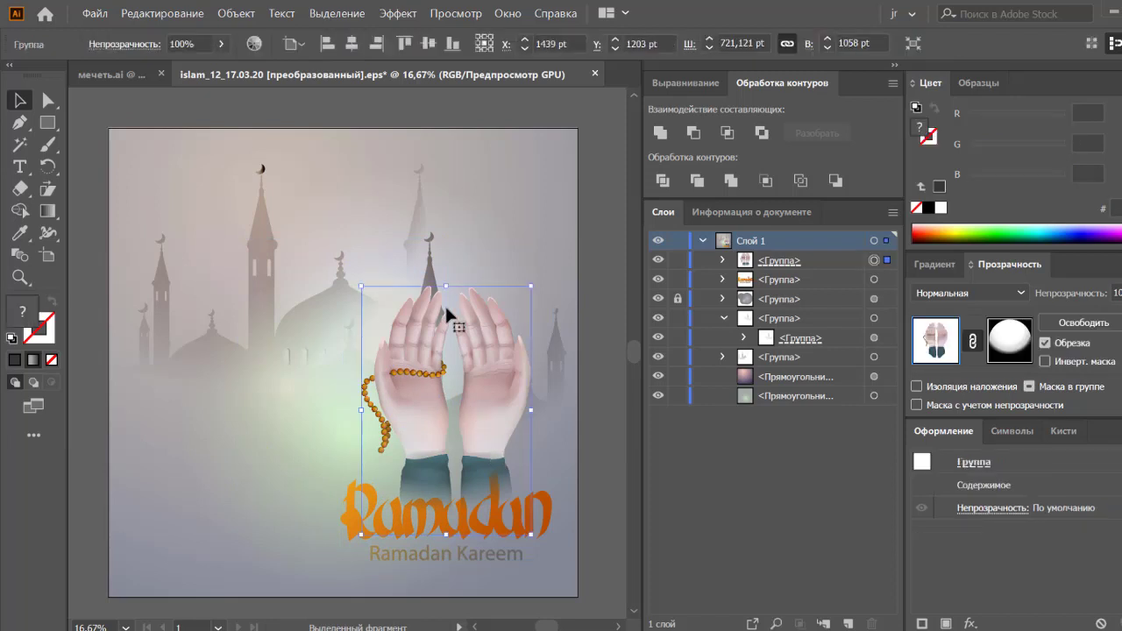
drag(447, 287, 447, 321)
click(592, 362)
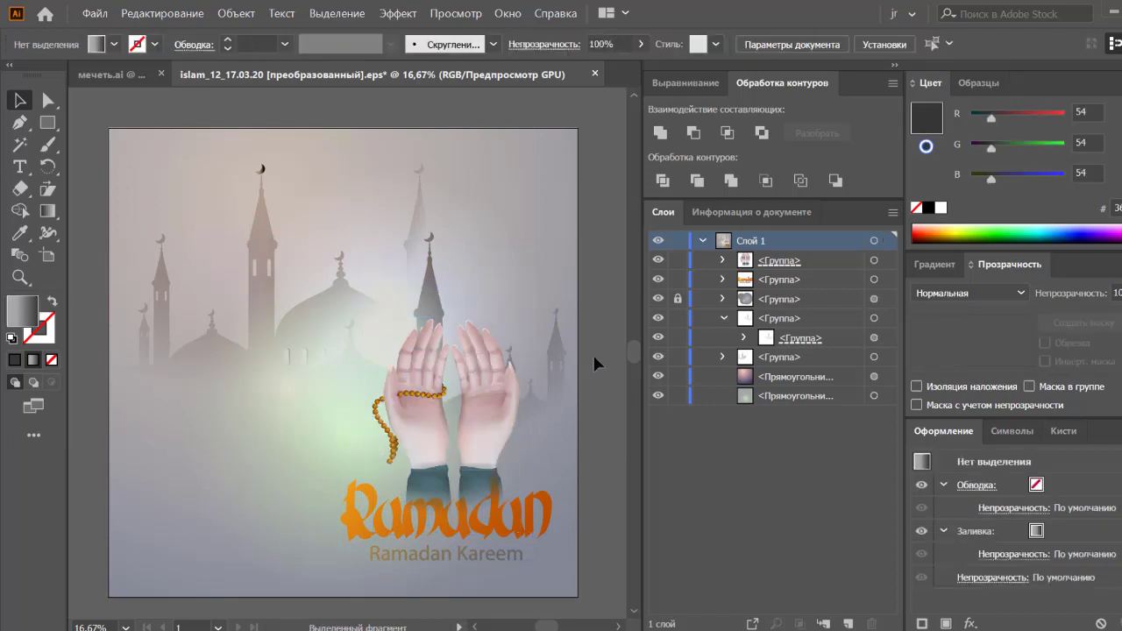
- Horizontally centre the Ramadan lettering on the poster
click(550, 536)
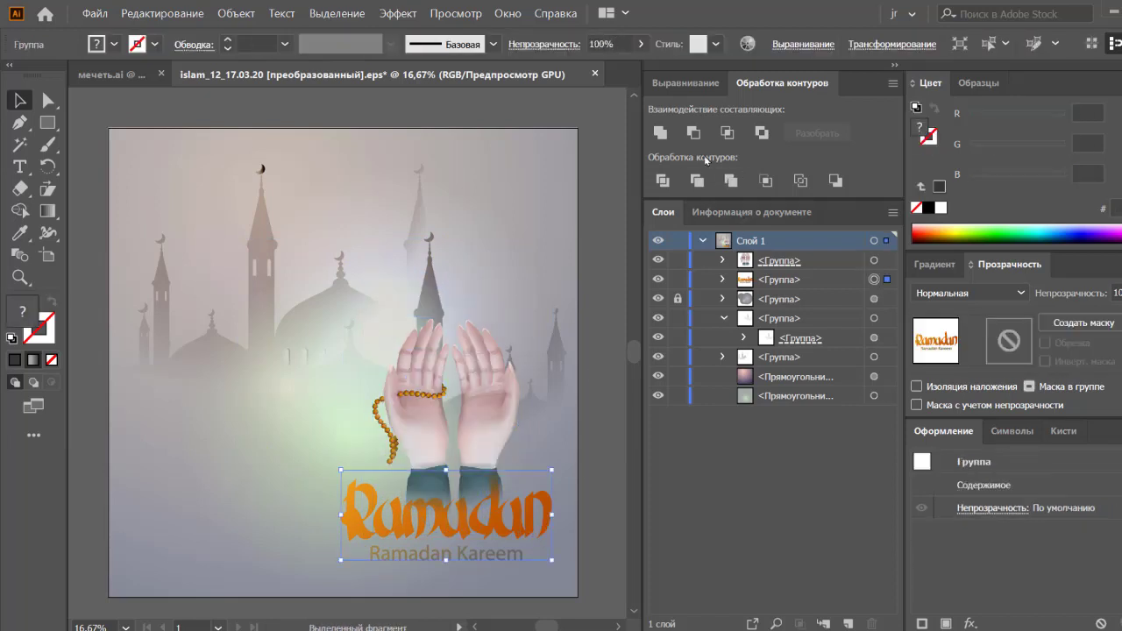
click(686, 83)
click(692, 131)
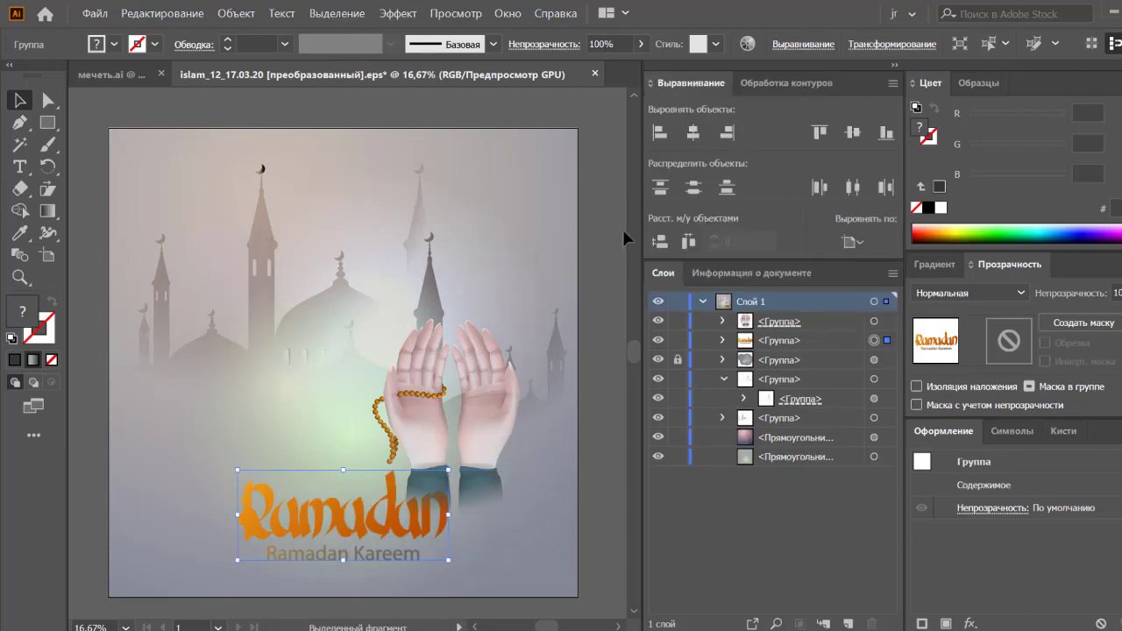
click(596, 333)
- Enlarge and reposition the lettering, then place the hands centred just above it
drag(451, 444, 76, 252)
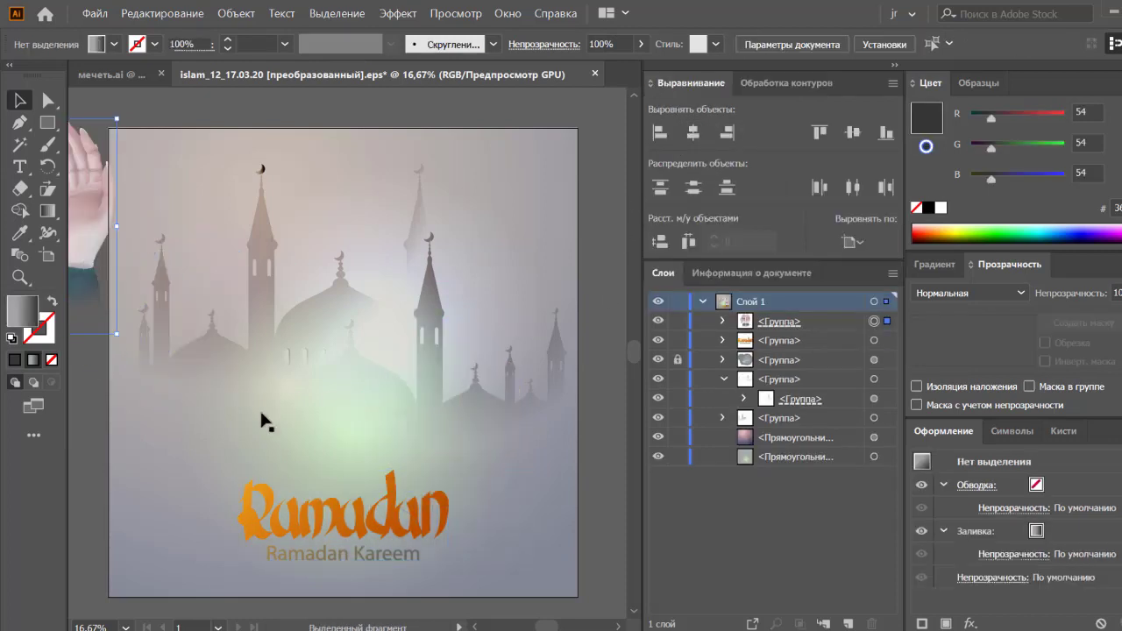
drag(363, 526, 371, 457)
drag(423, 432, 461, 431)
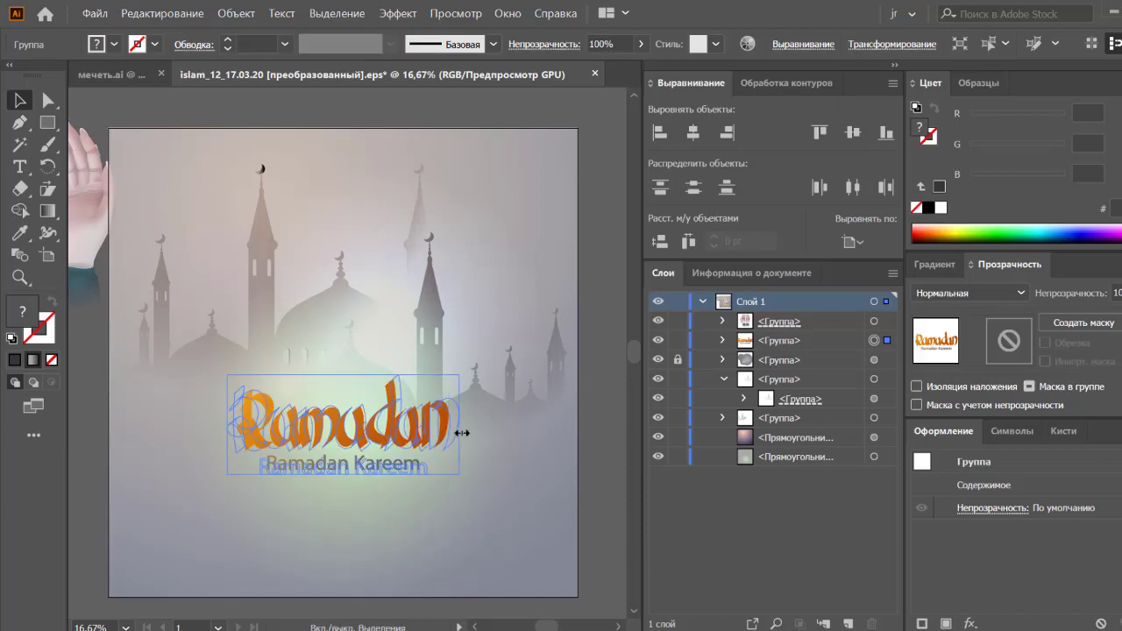
click(599, 435)
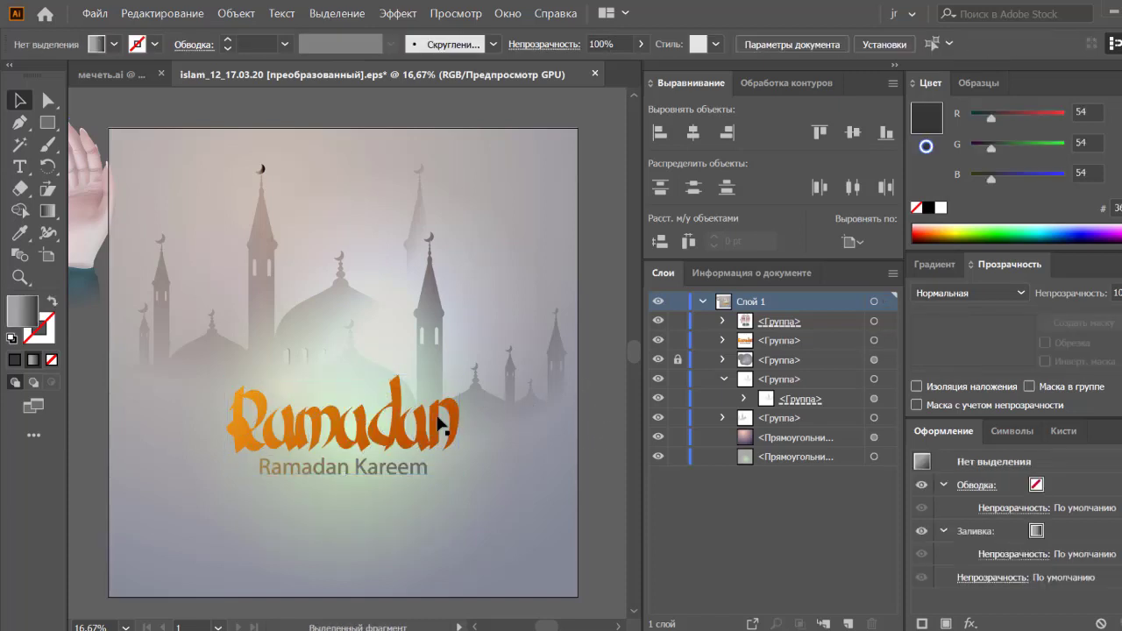
drag(430, 445, 431, 472)
click(601, 452)
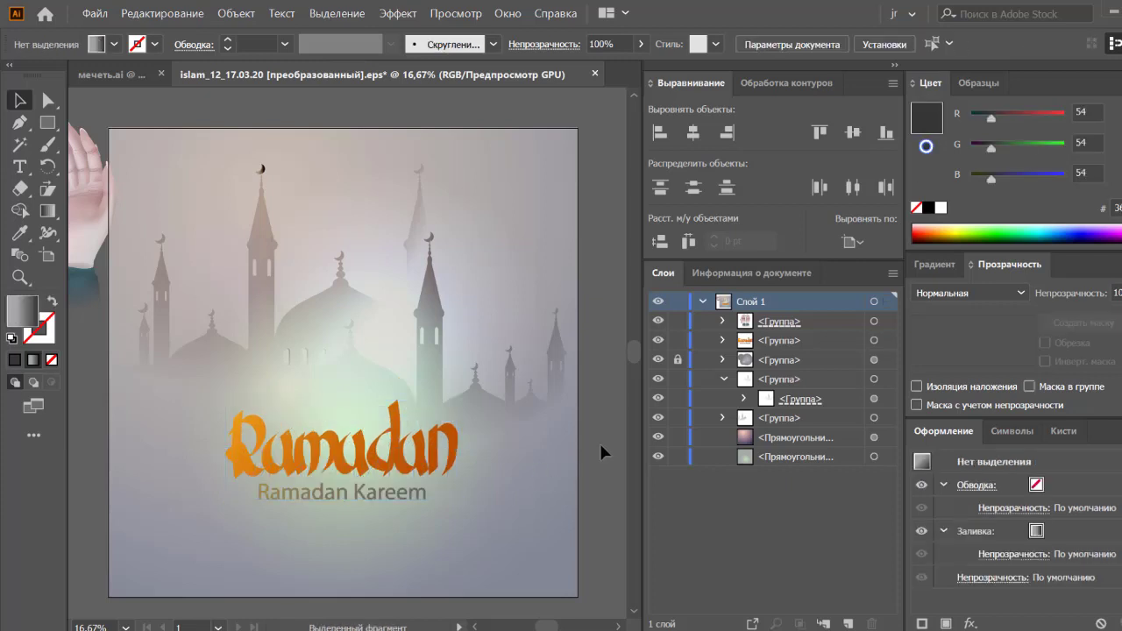
drag(92, 261, 379, 411)
click(594, 412)
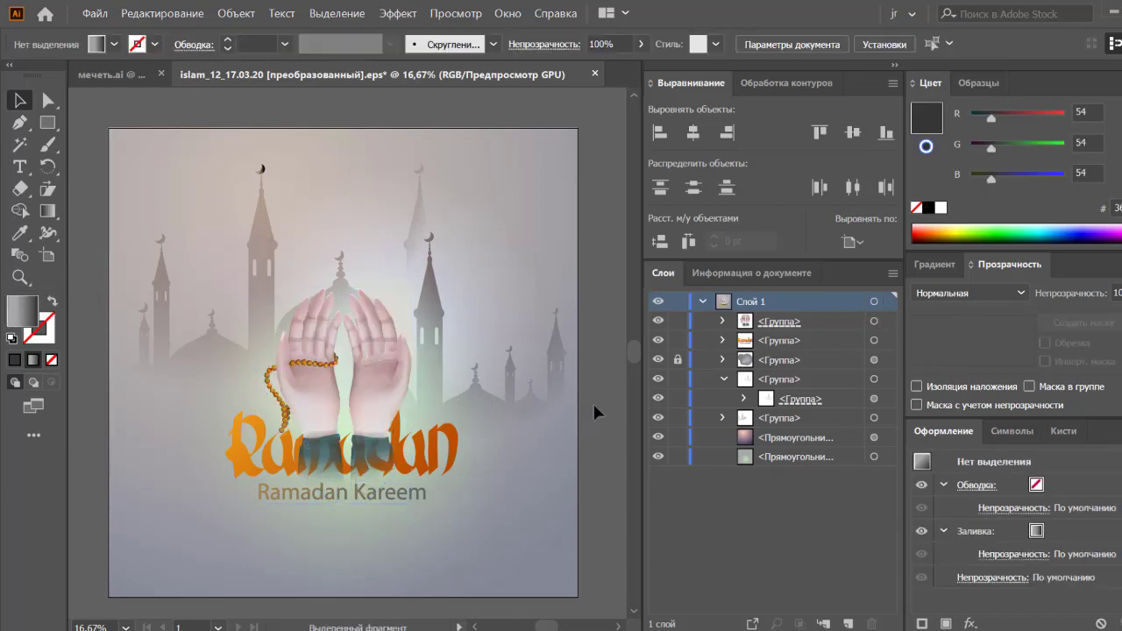
- Bring the Ramadan lettering in front of the hands and lower it just below the sleeves
click(456, 454)
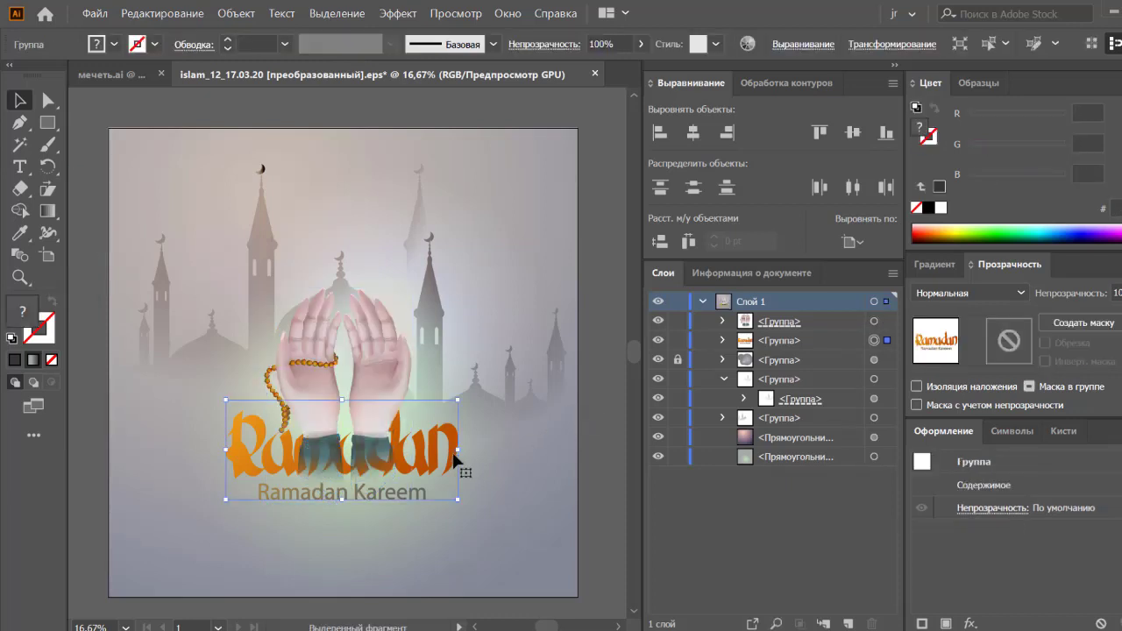
click(594, 450)
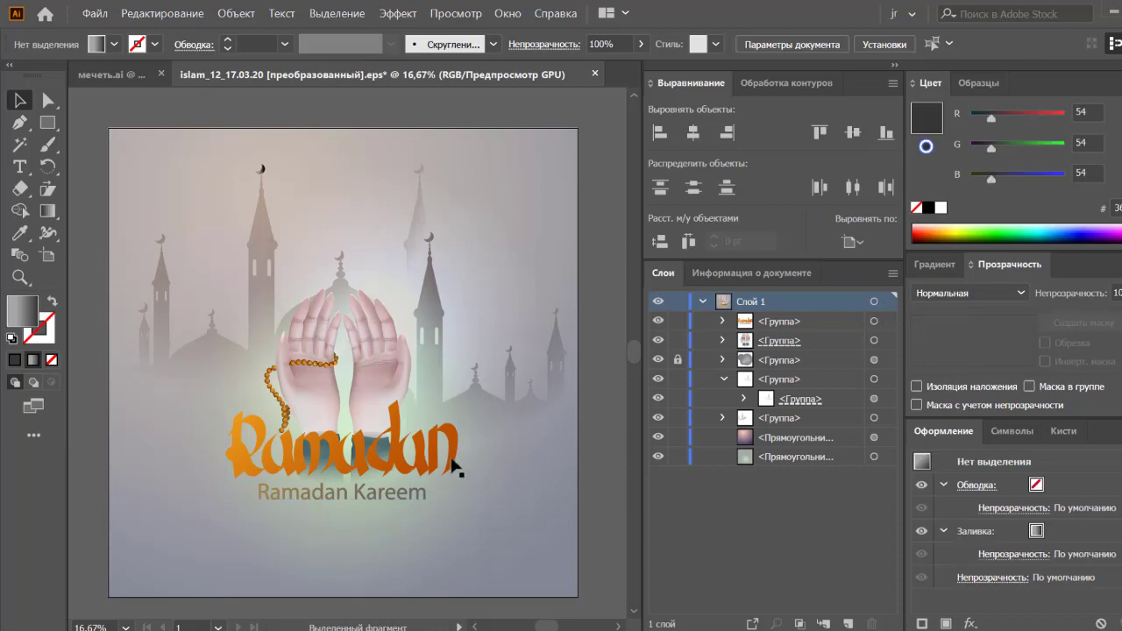
drag(430, 462, 435, 492)
click(585, 464)
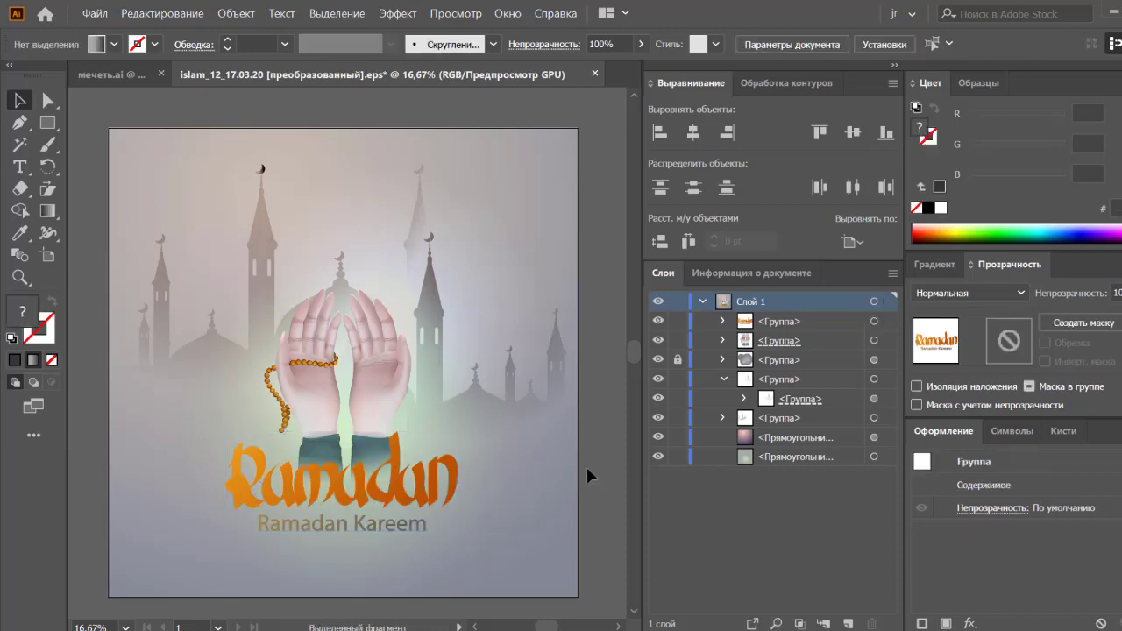